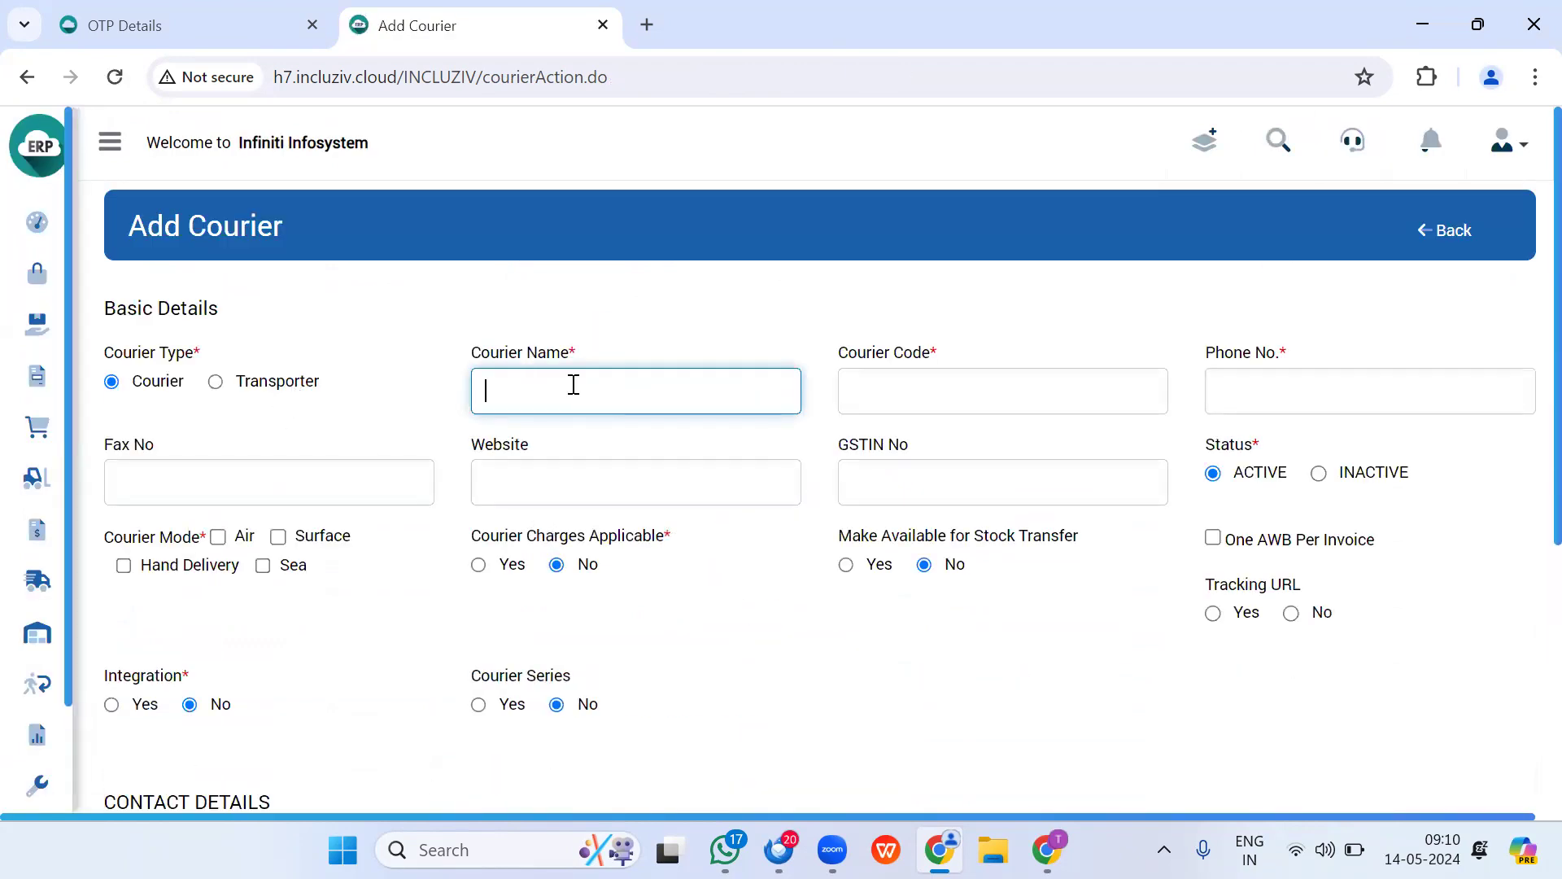
Step: Turn on Caps Lock so the courier entries are in capital letters
key("Caps_Lock")
Step: Enter DHL EXPRESS as the courier name, DHL as the code, and the courier's phone number
type("D")
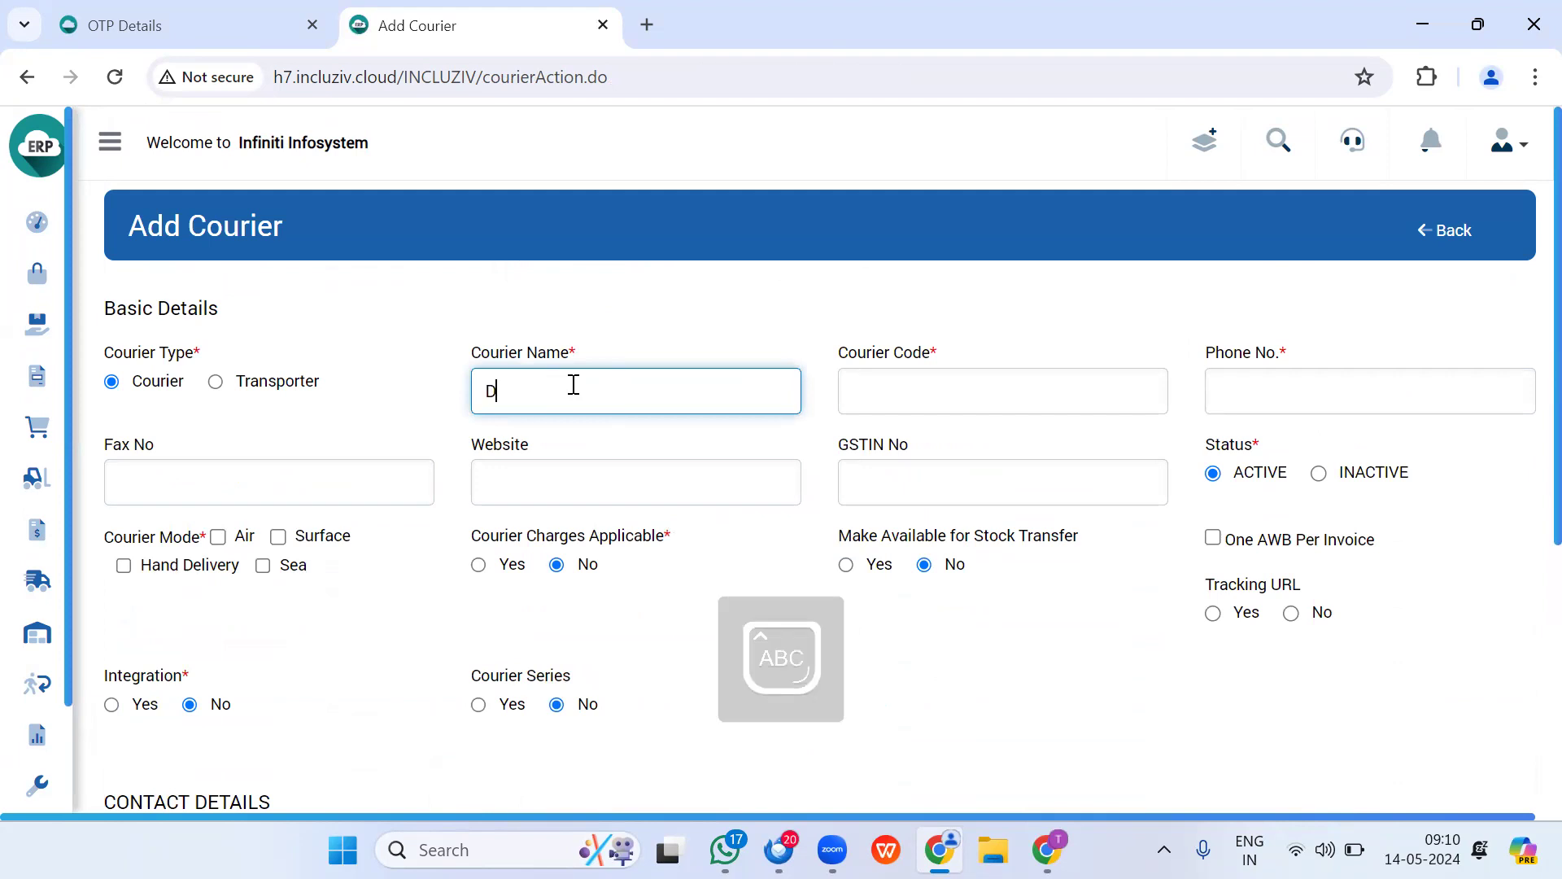
type("HL EXPRESS")
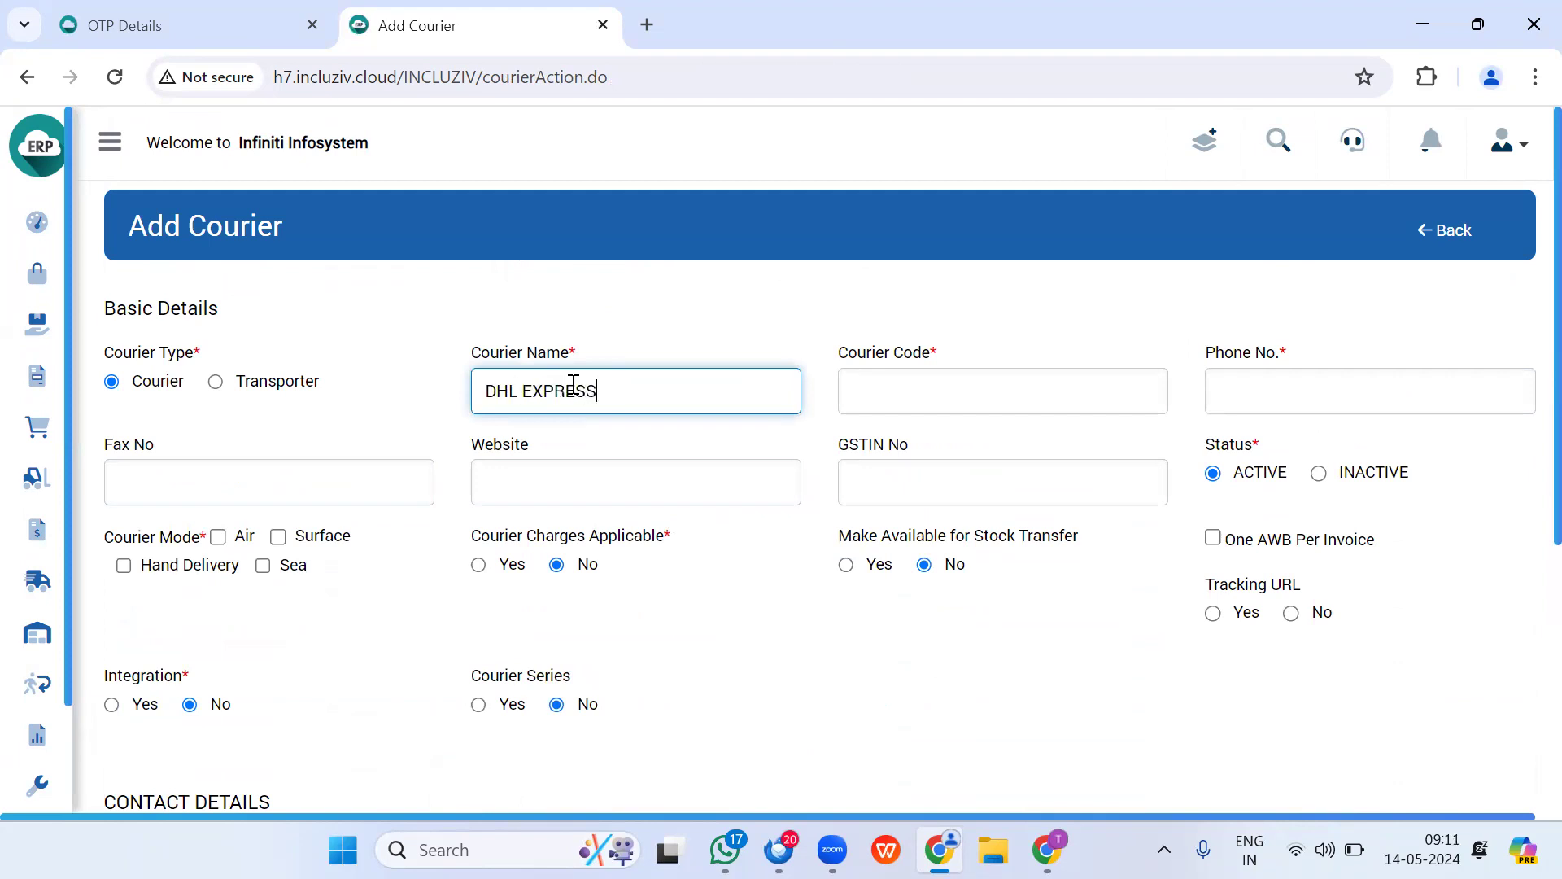
key("Tab")
type("DHL")
key("Tab")
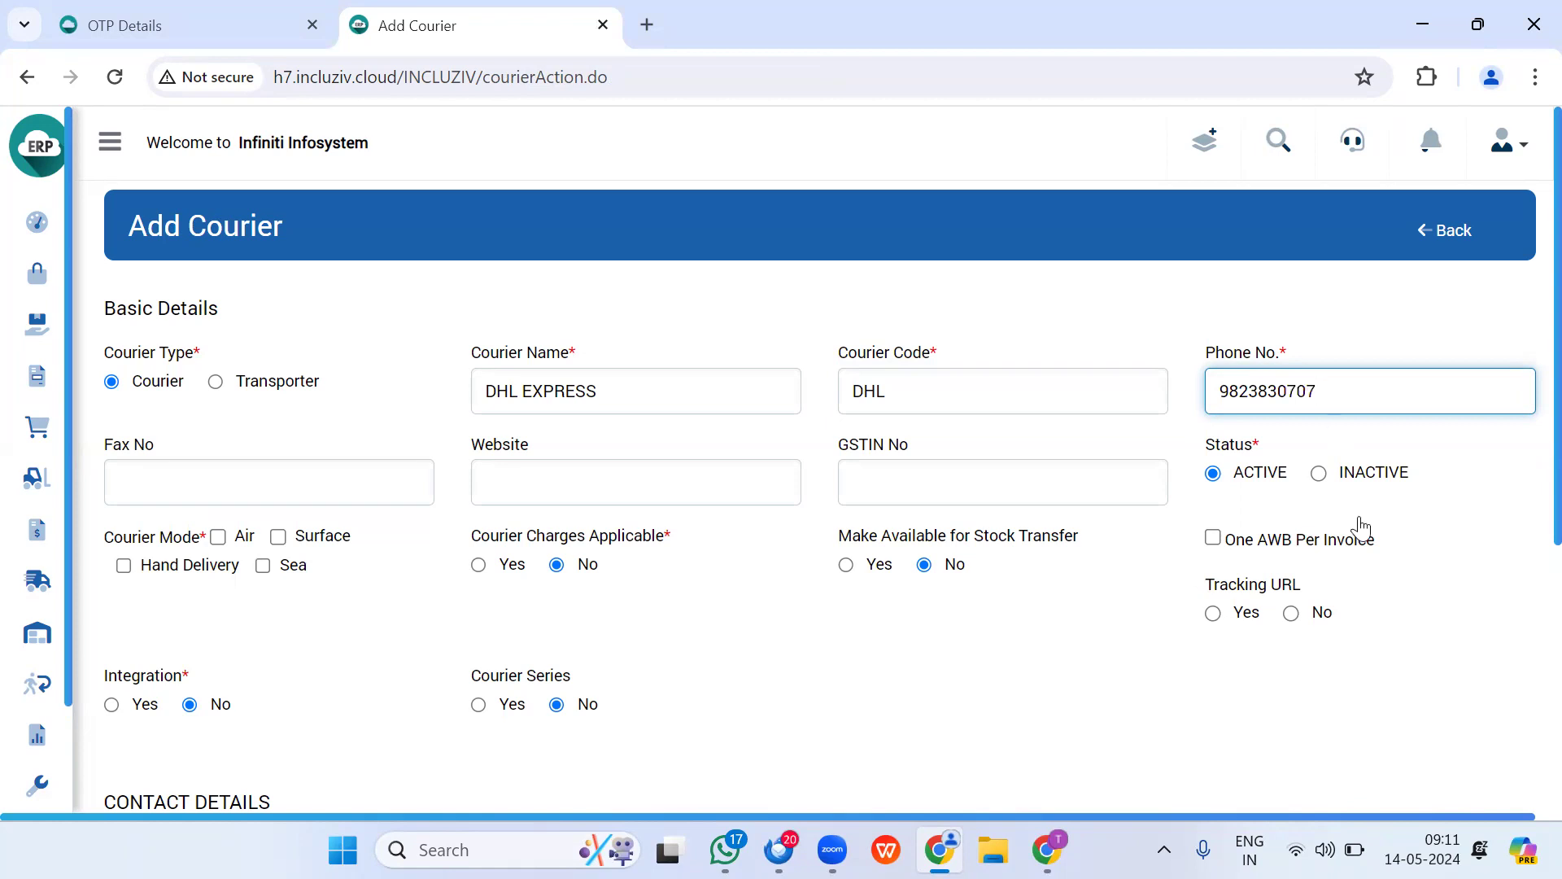
Step: Tick Air as a courier mode
scroll(1297, 321, "down", 1)
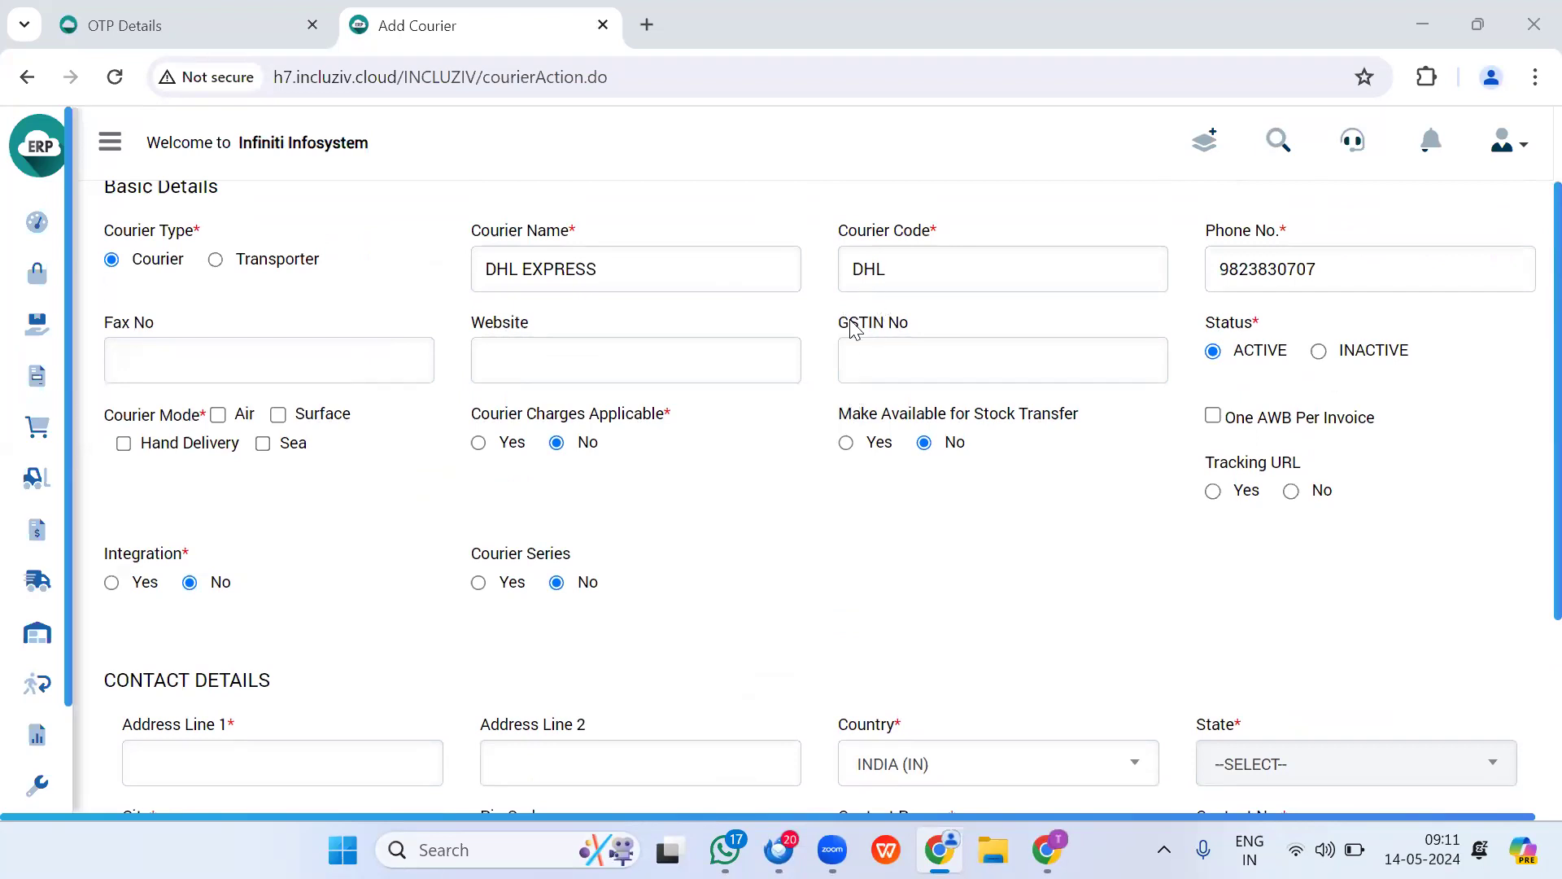
left_click_drag(846, 317, 913, 342)
left_click(896, 358)
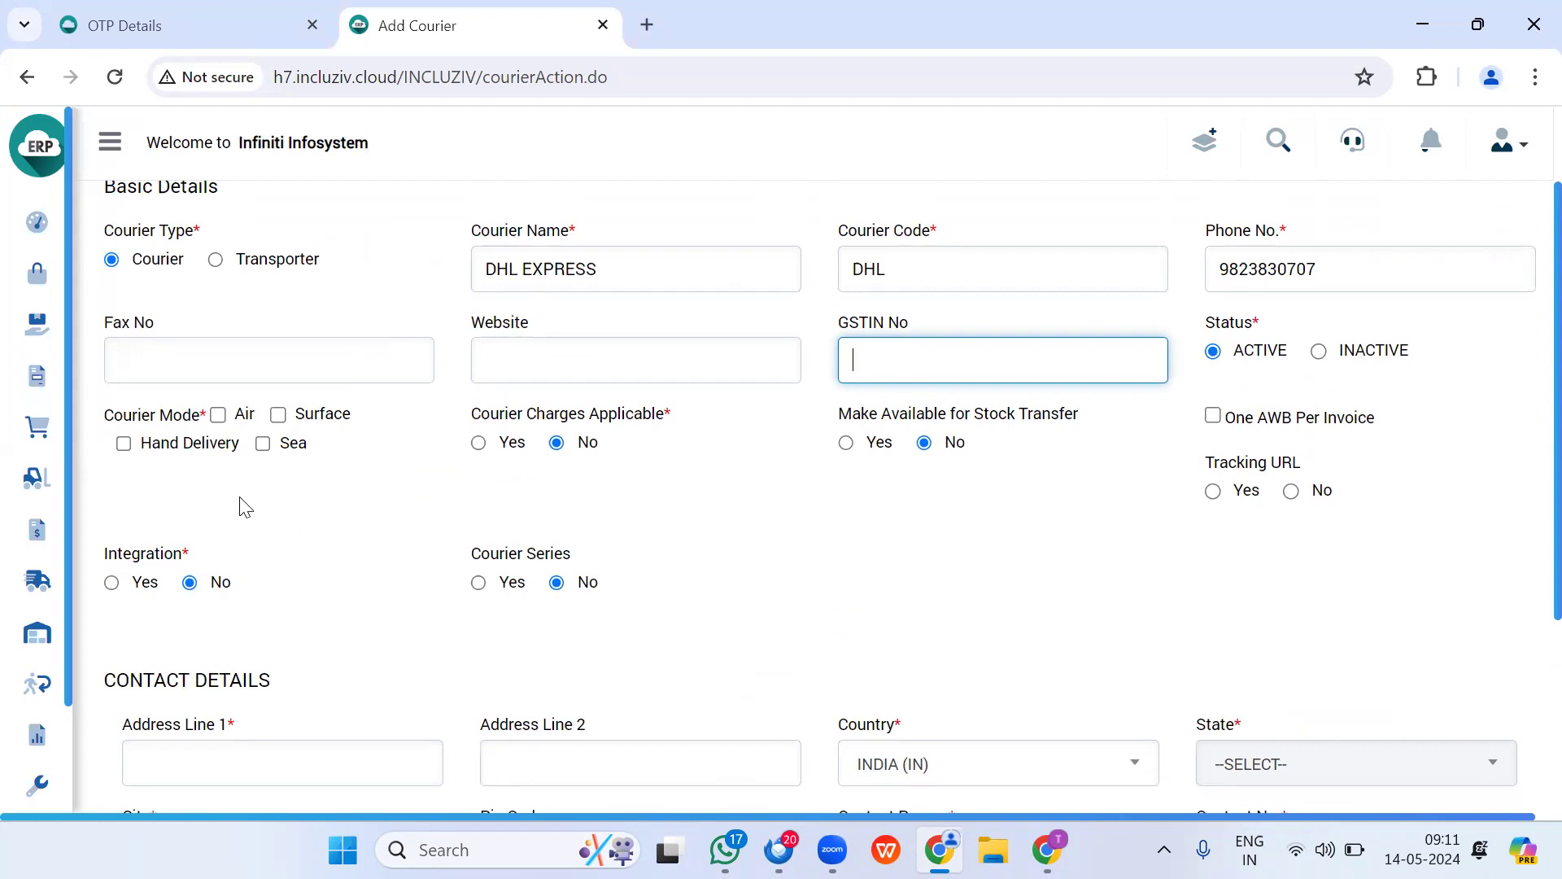
left_click(218, 416)
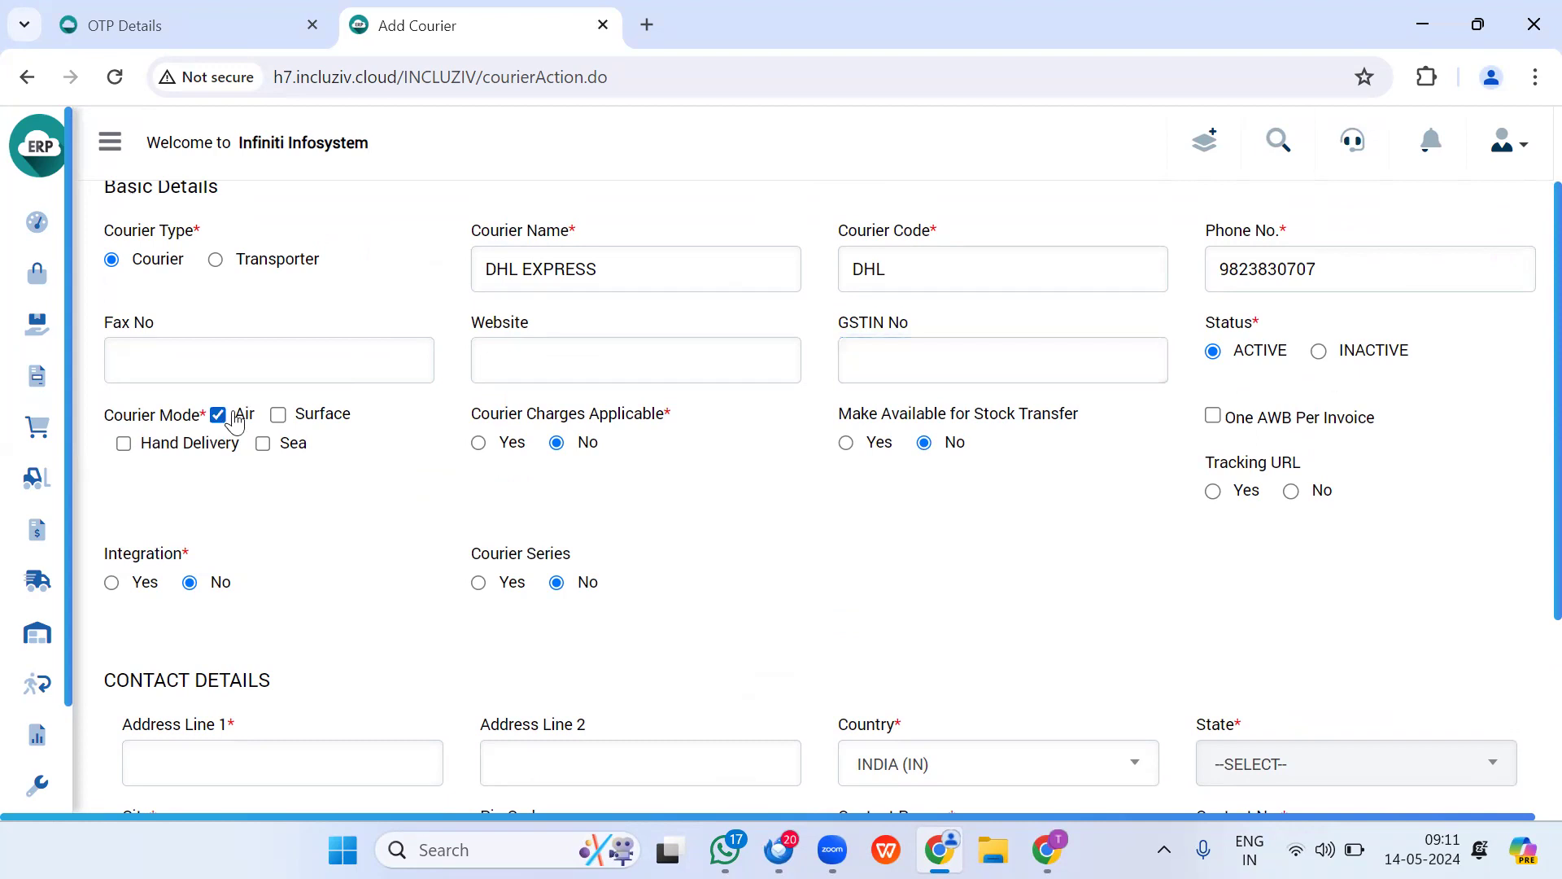
Step: Tick Surface alongside Air, leave Courier Charges at No, and set Courier Series to Yes
left_click(279, 415)
left_click(480, 445)
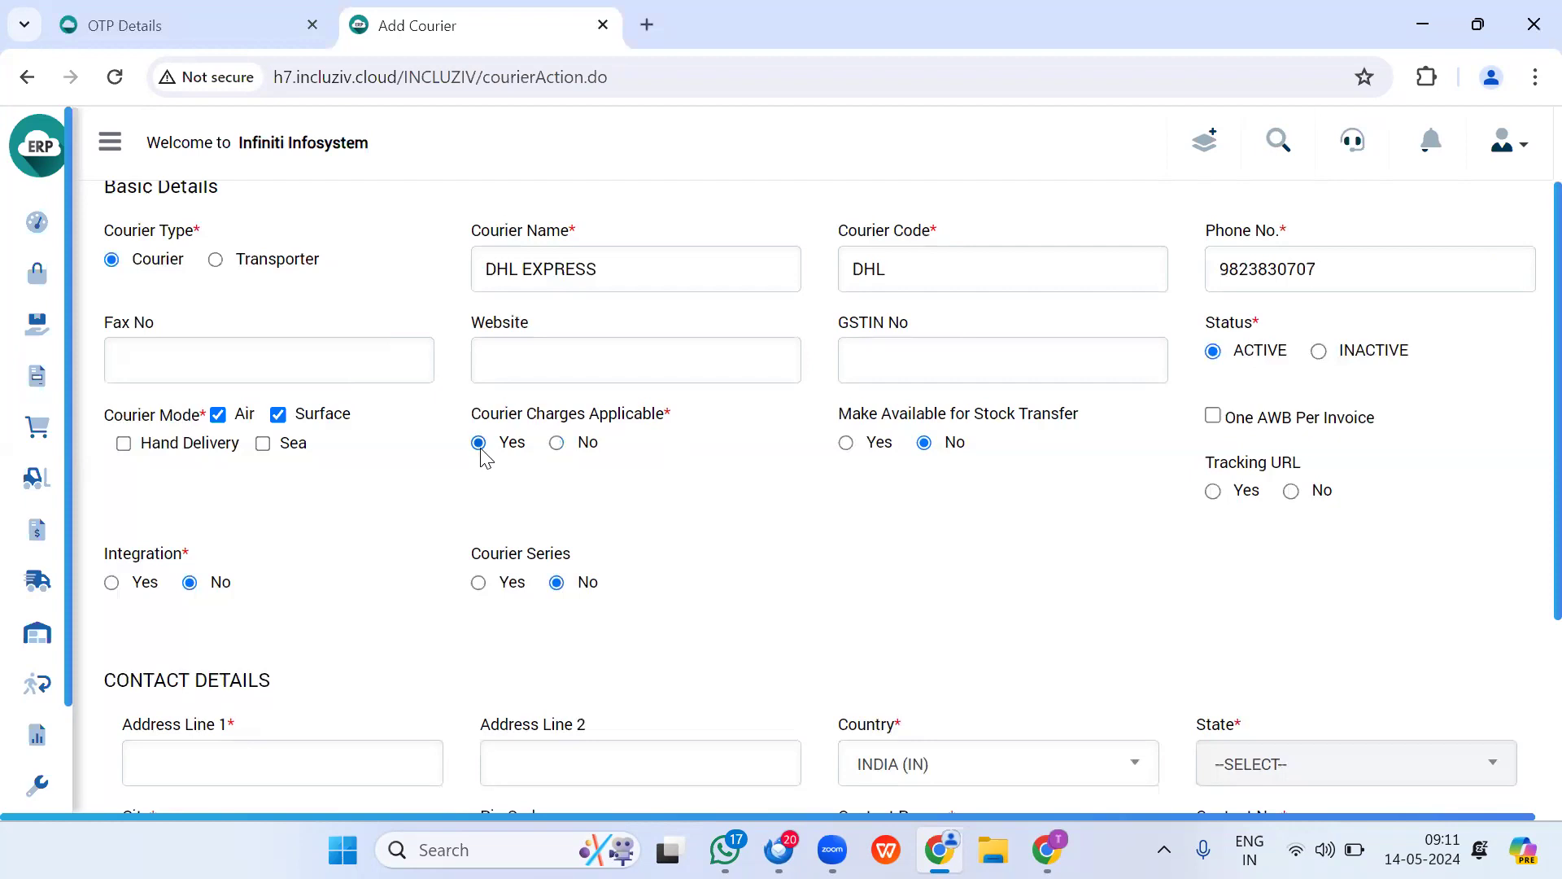
left_click(556, 443)
scroll(1065, 525, "down", 1)
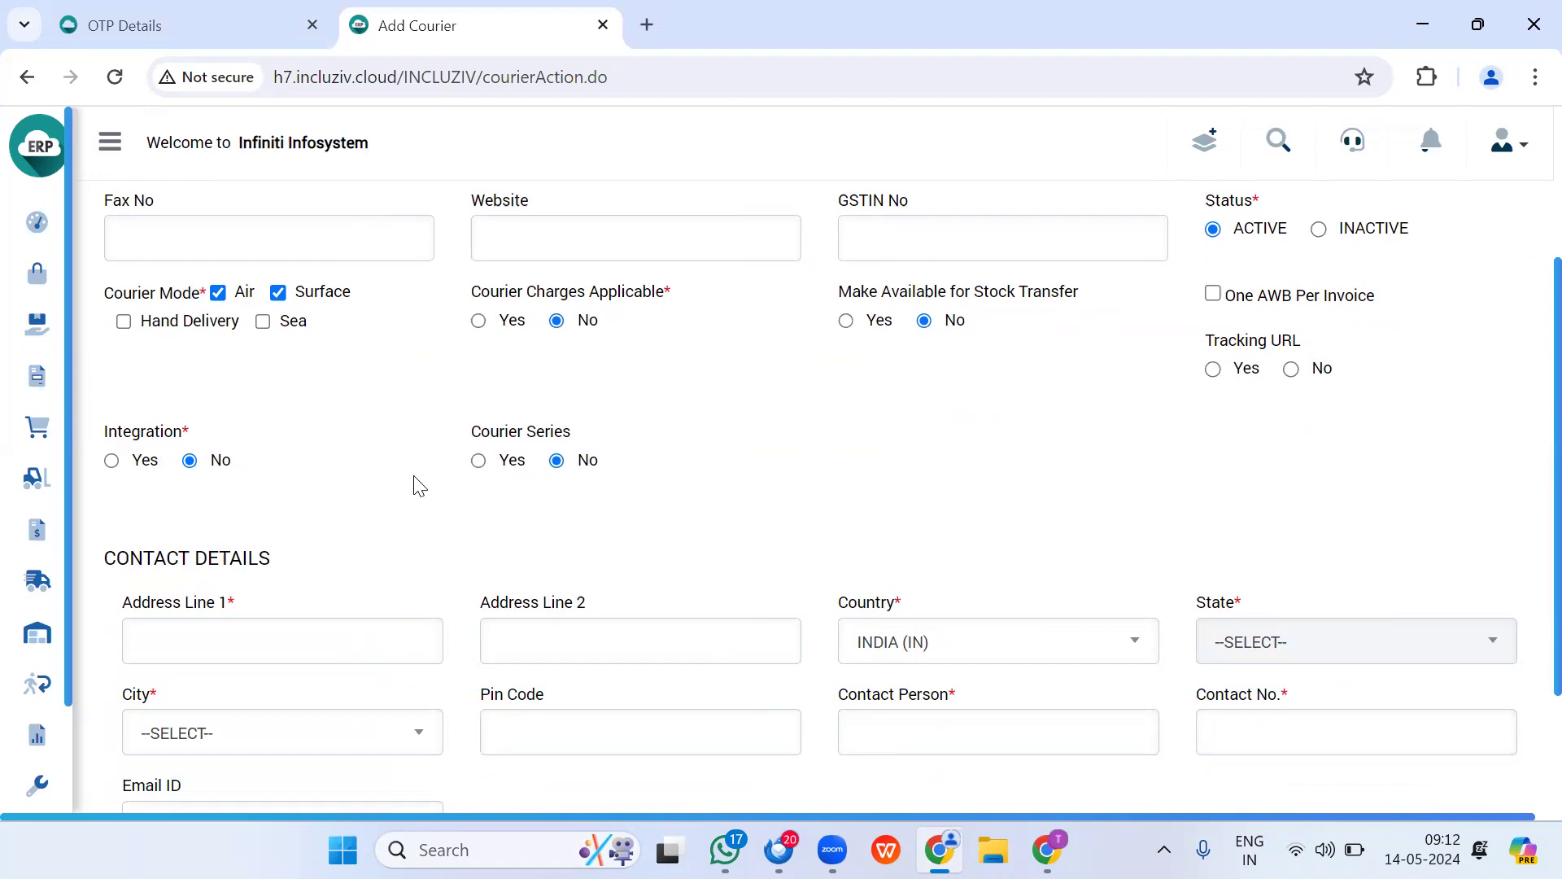
left_click(479, 464)
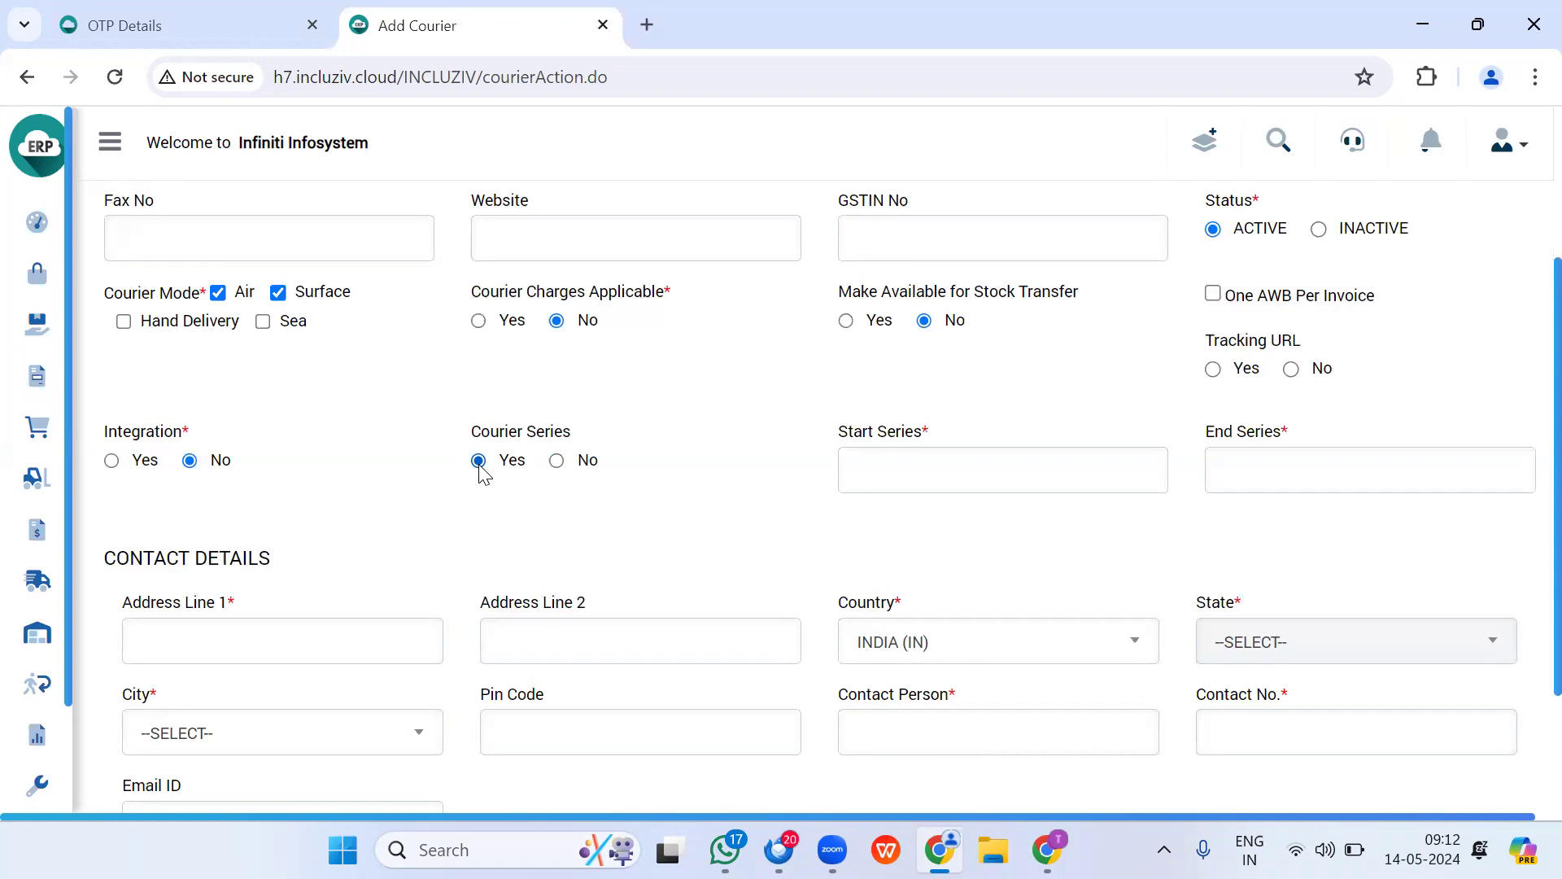
Step: Set Start Series to 10007800 and End Series to 10007900, adding the missing zero
left_click(938, 469)
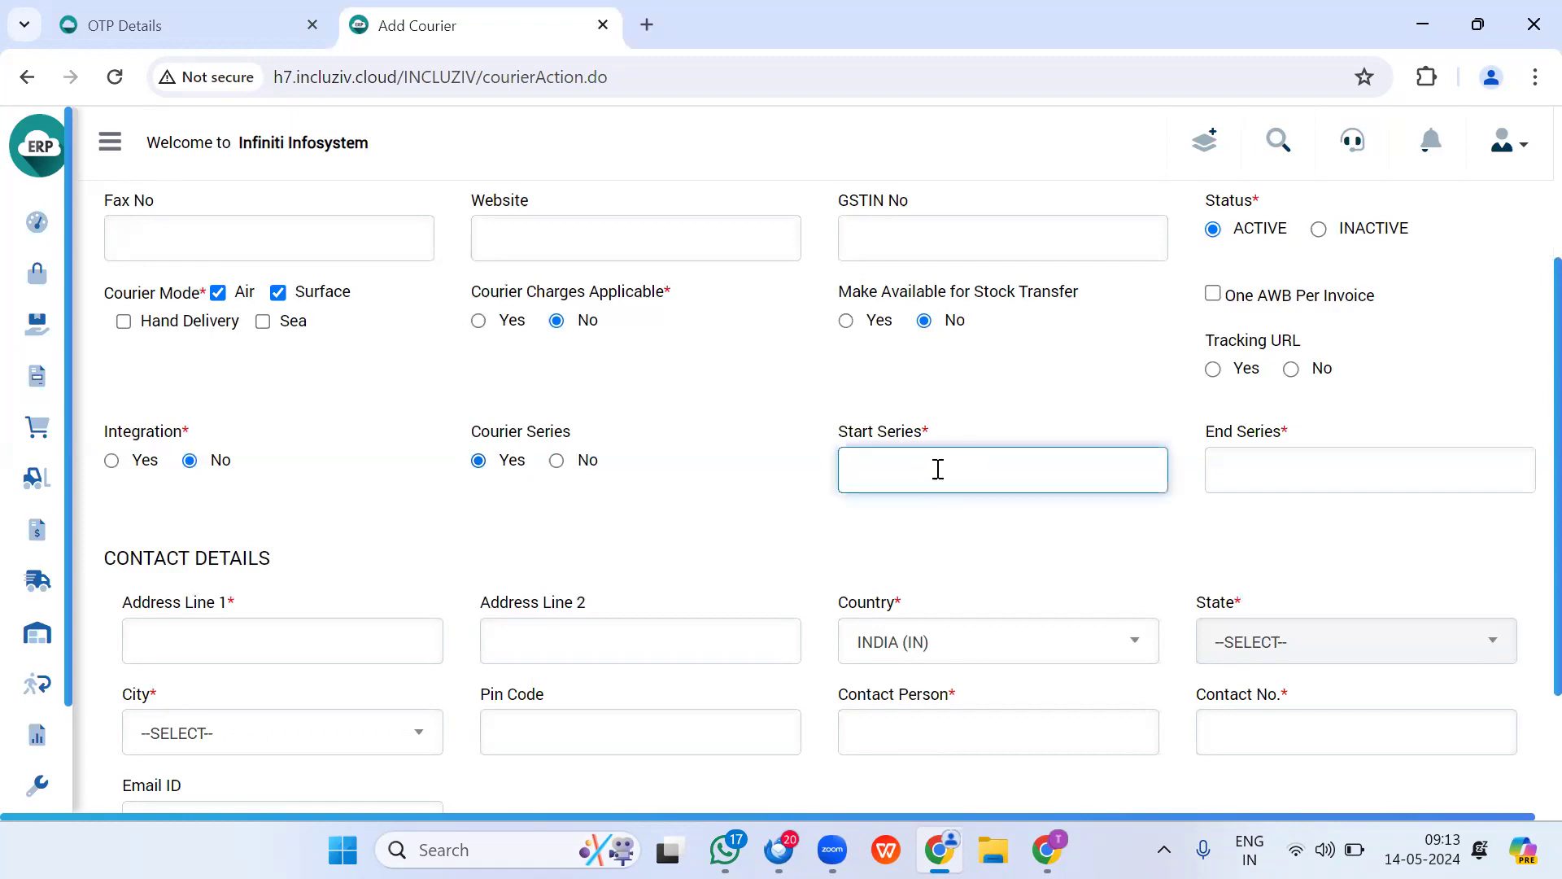
type("10007800")
key("Tab")
type("100")
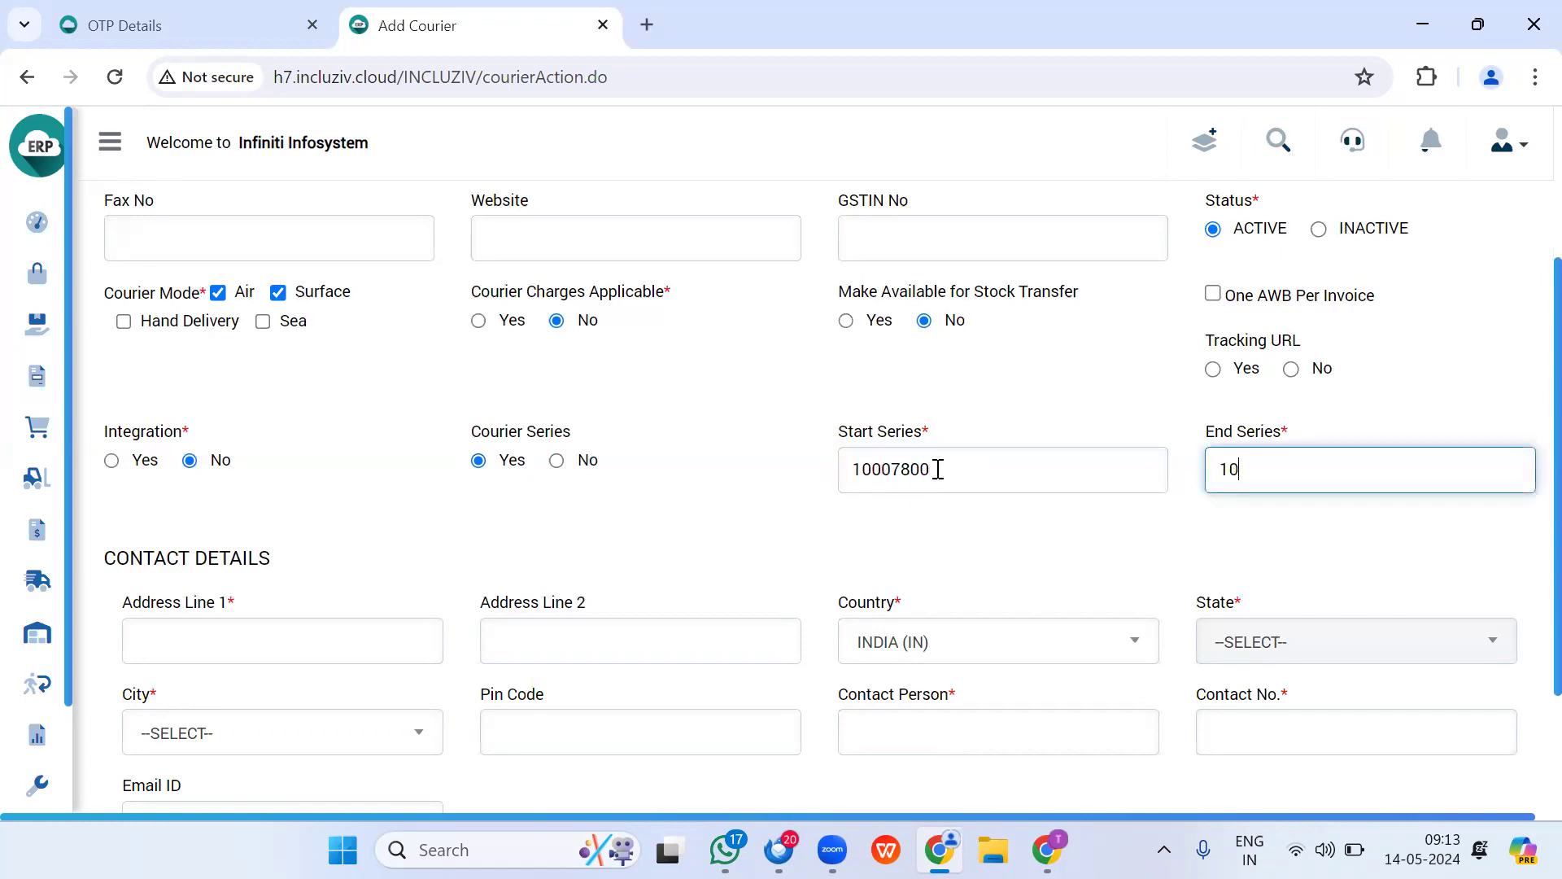
type("7900")
scroll(903, 527, "up", 2)
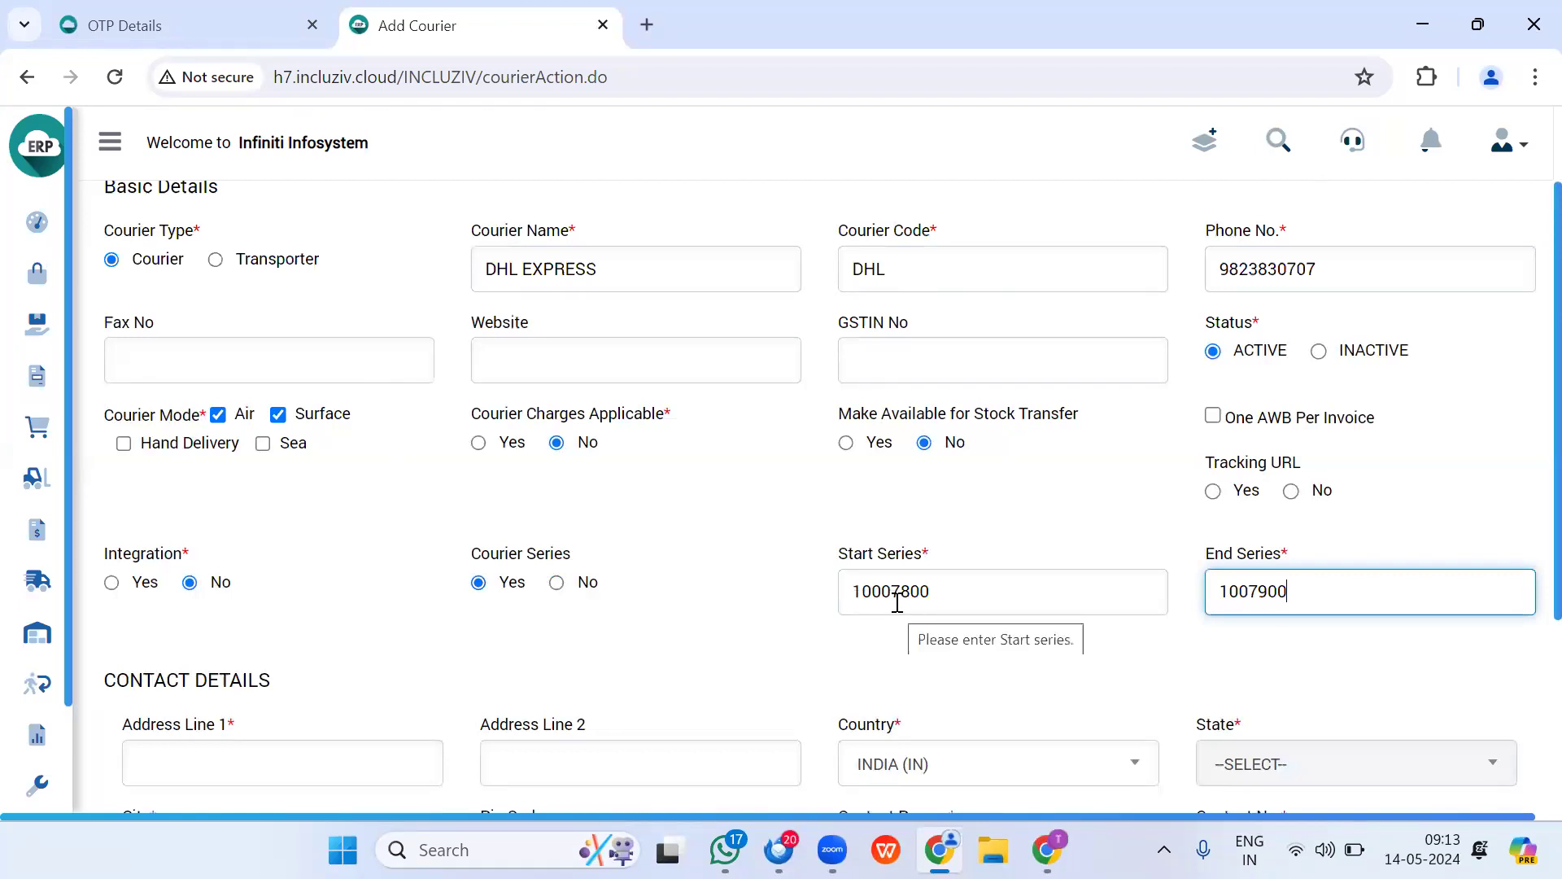
left_click(1249, 591)
type("0")
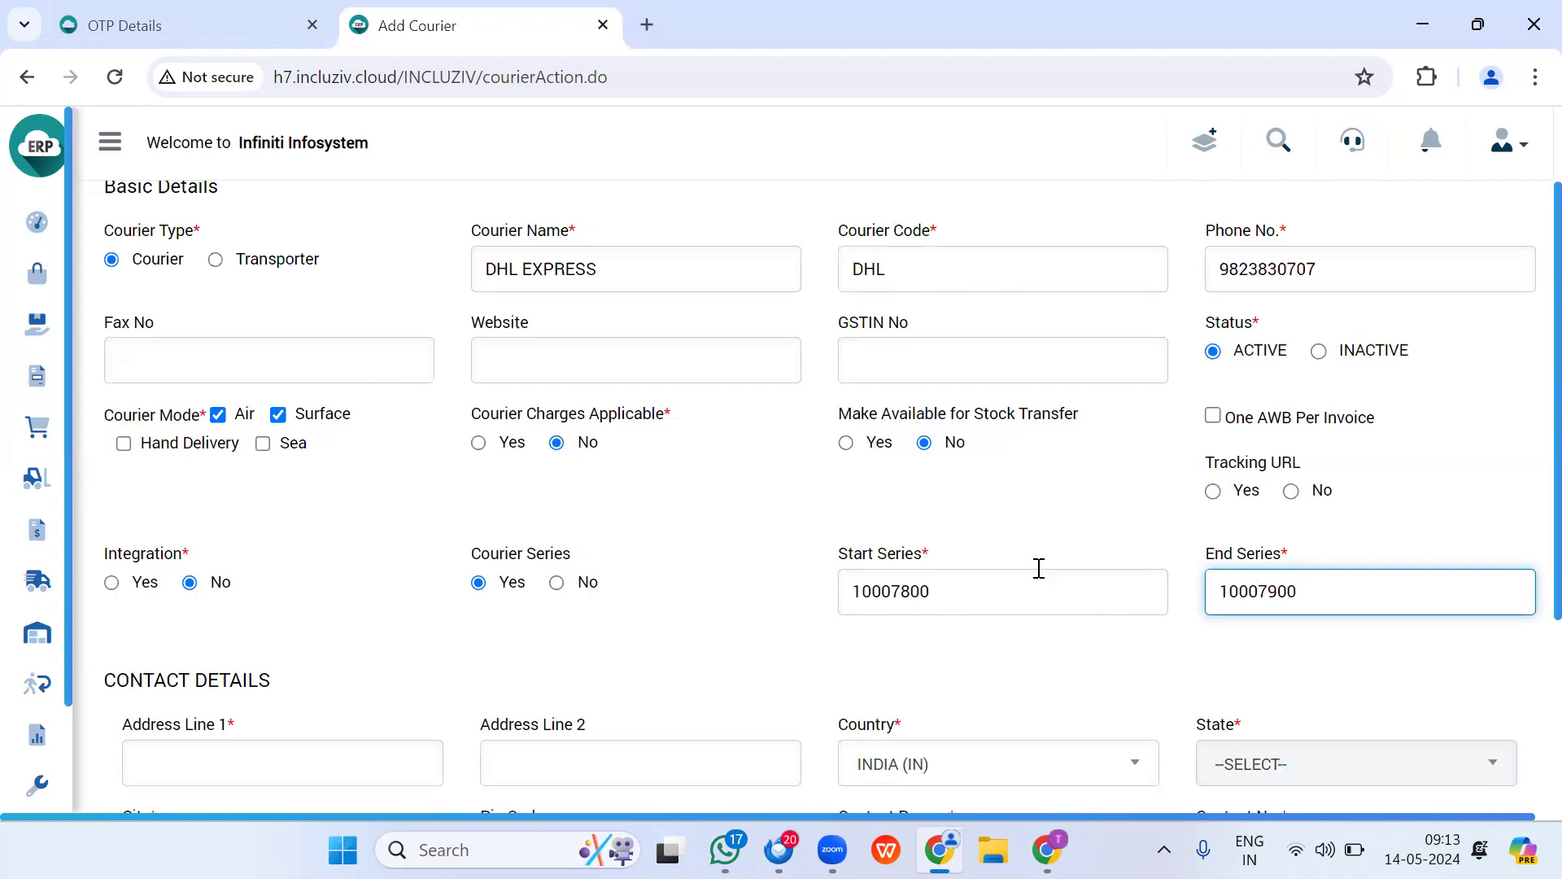
scroll(1052, 575, "down", 3)
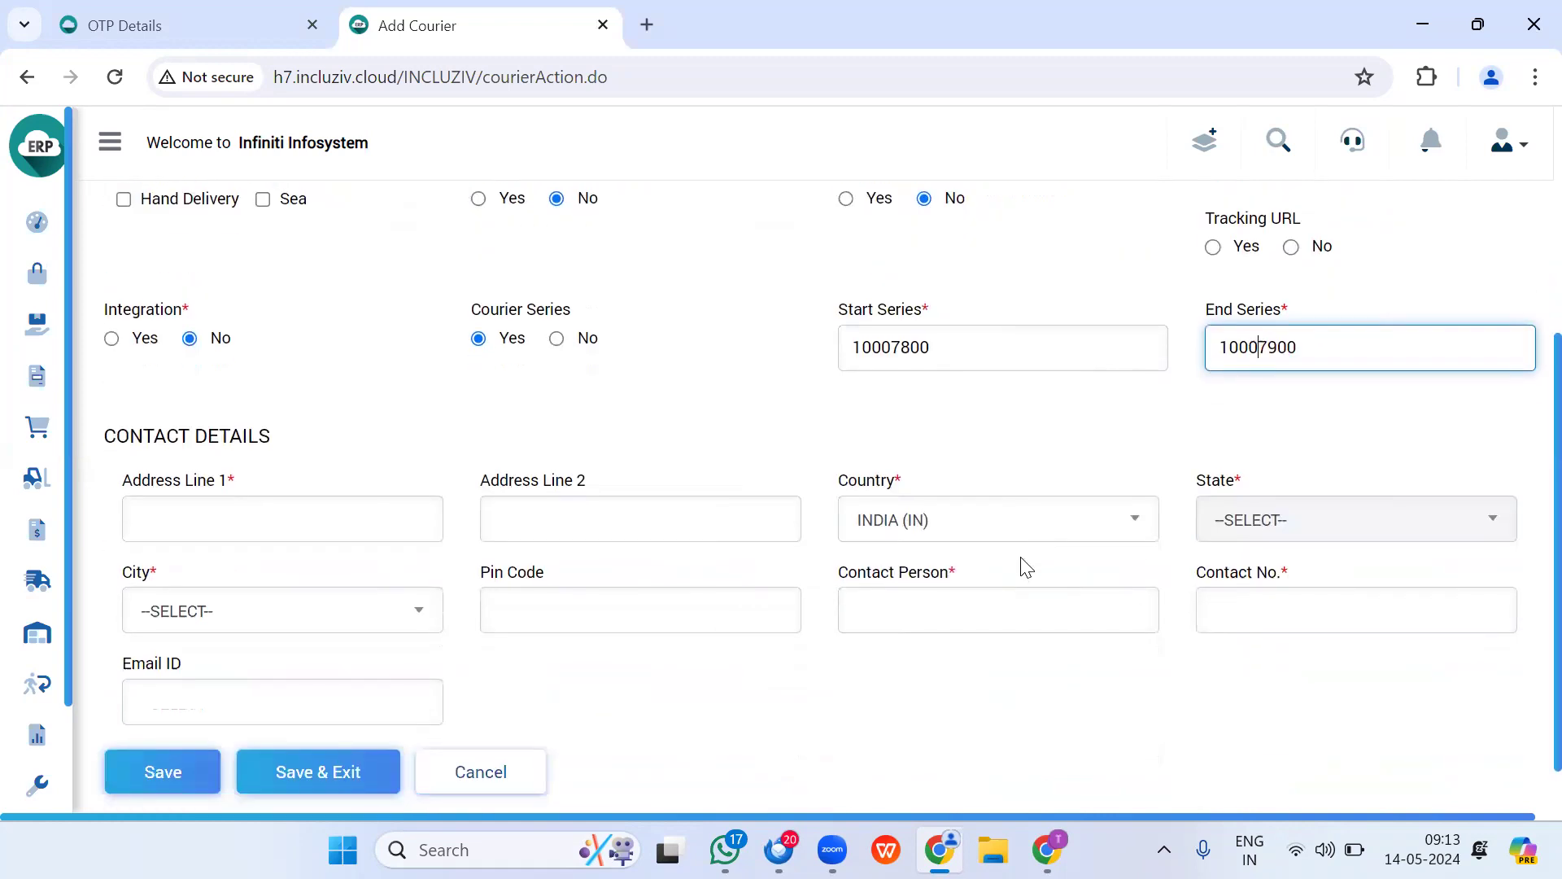
left_click(292, 519)
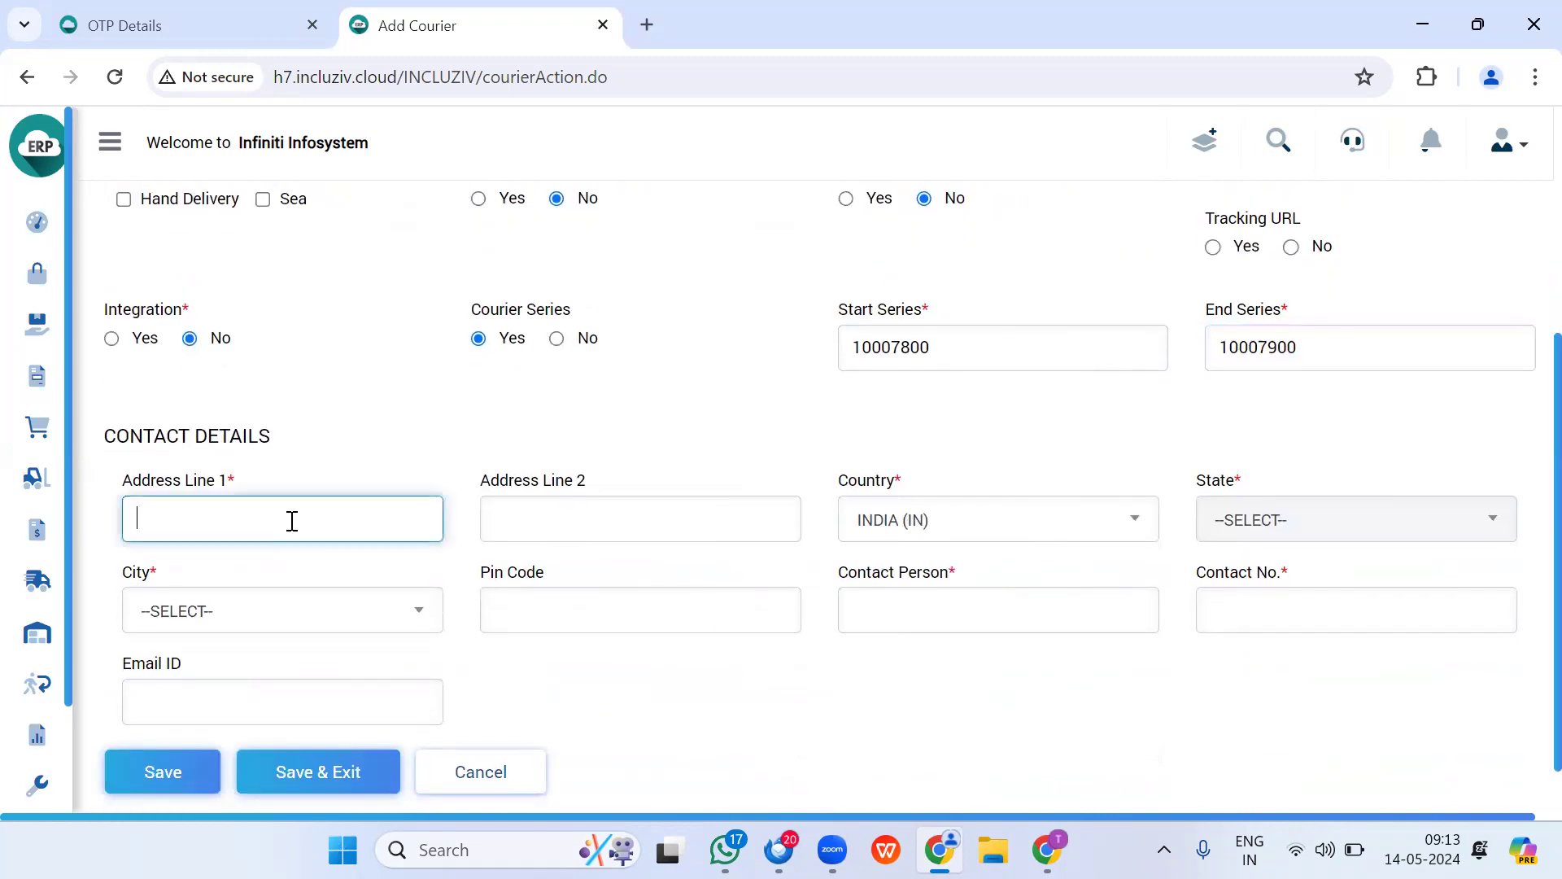
Step: Enter address MUMBAI, city MUMBAI, contact person SALES and the contact number
type("MUMBAI")
key("Tab")
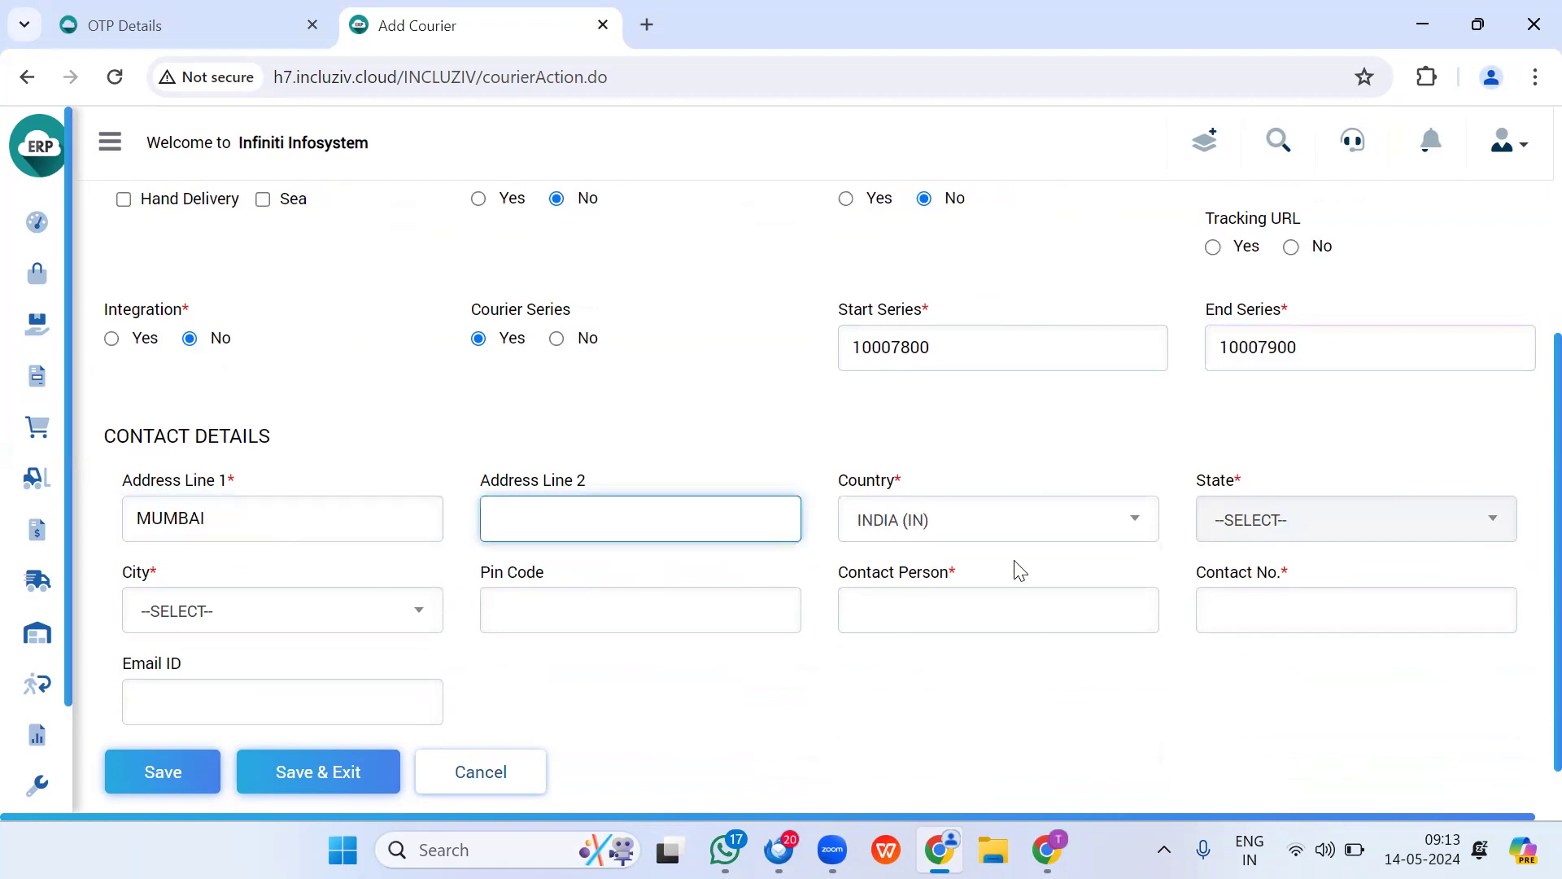
left_click(262, 612)
type("MUMB")
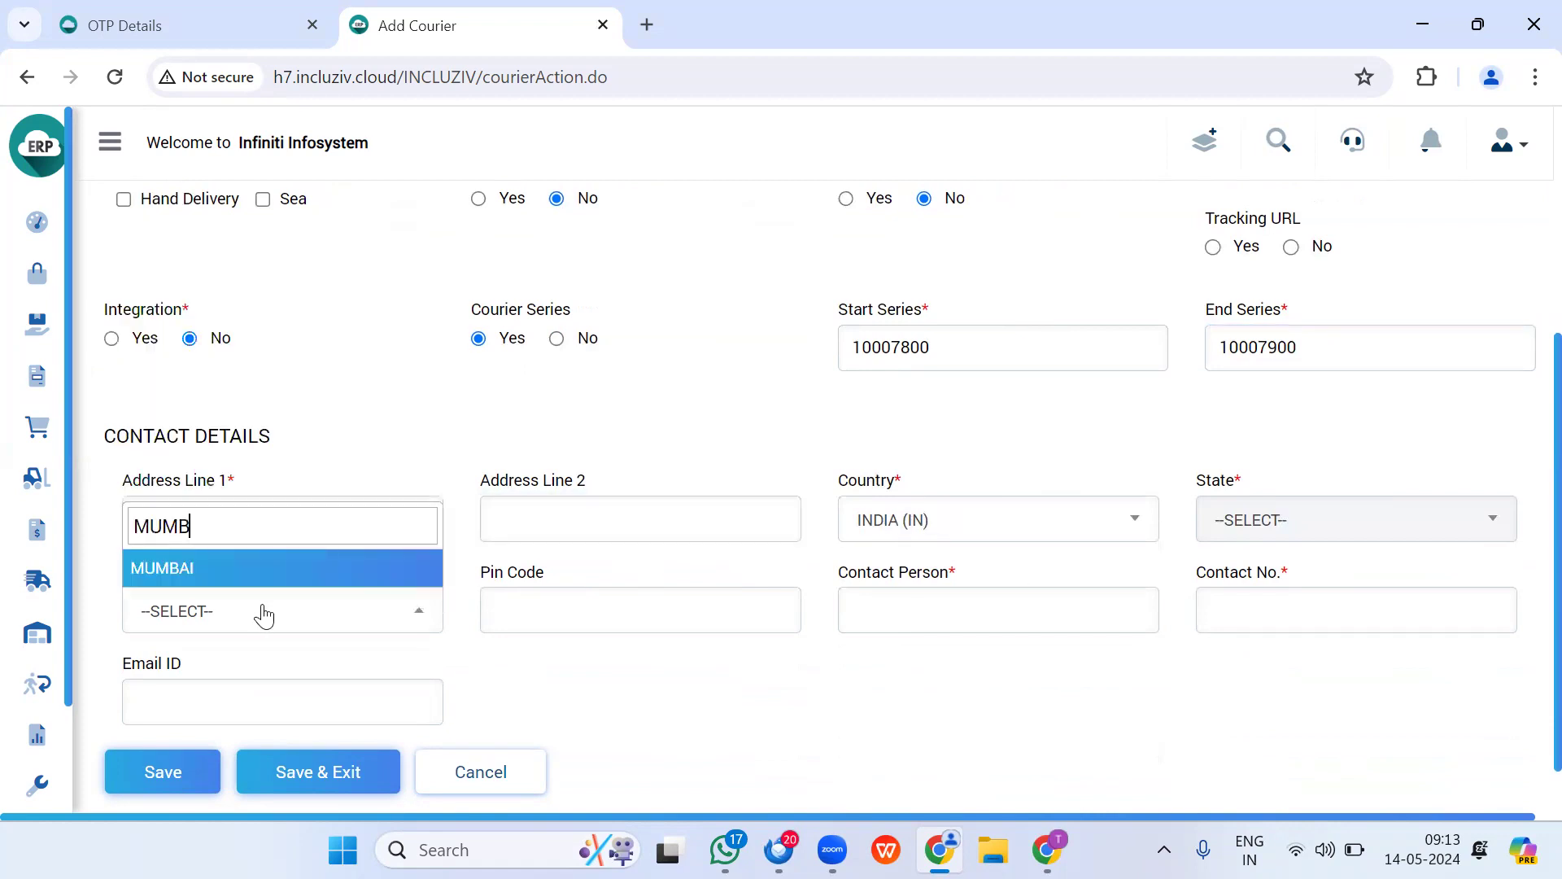
key("Return")
left_click(900, 607)
type("SALES")
key("Tab")
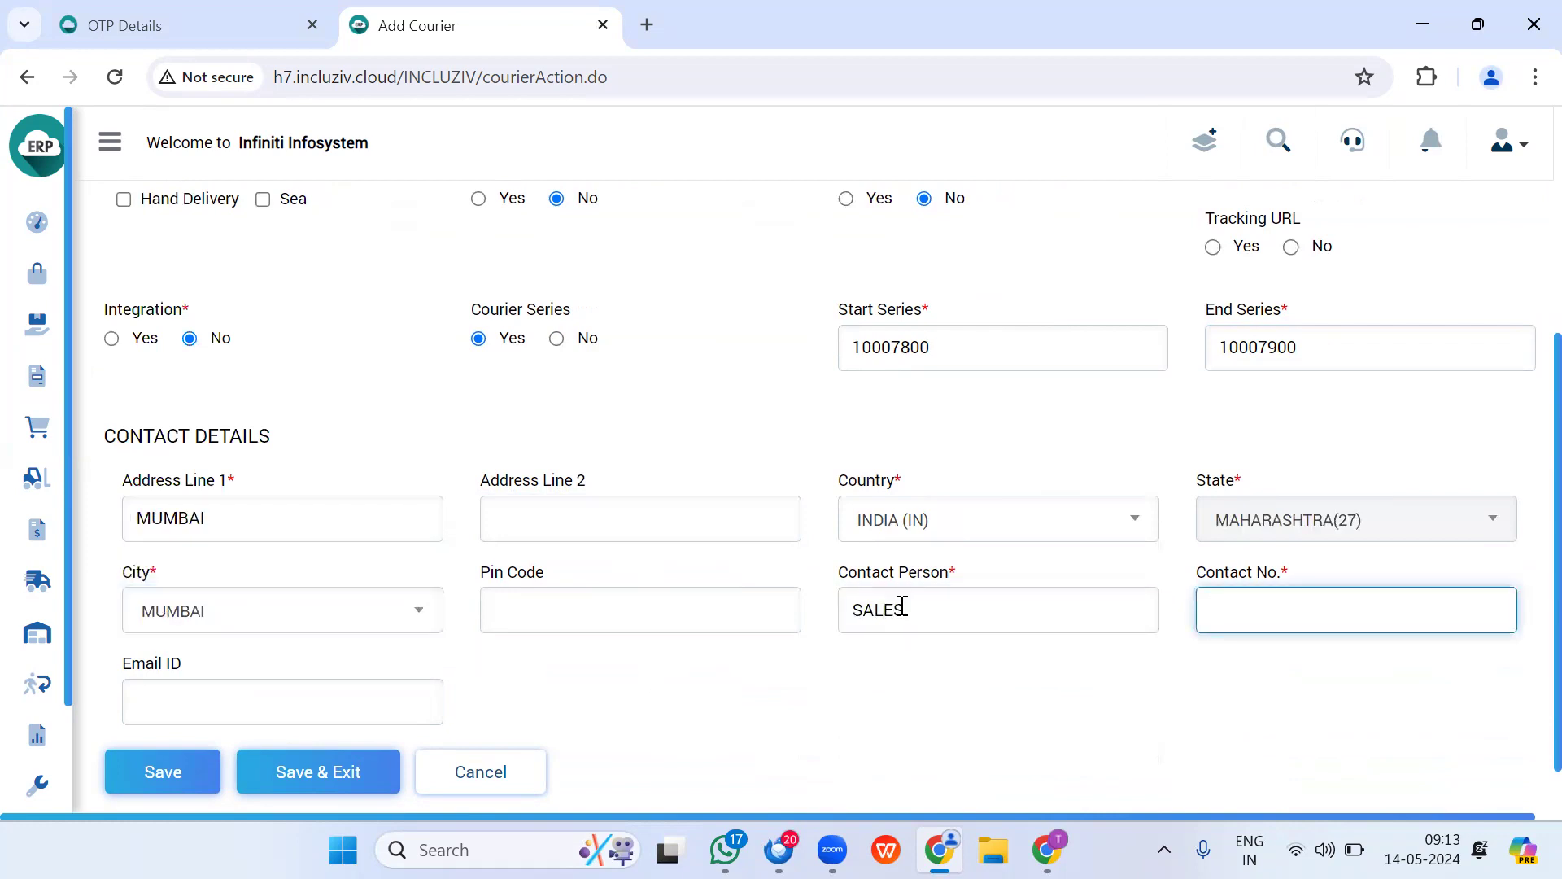
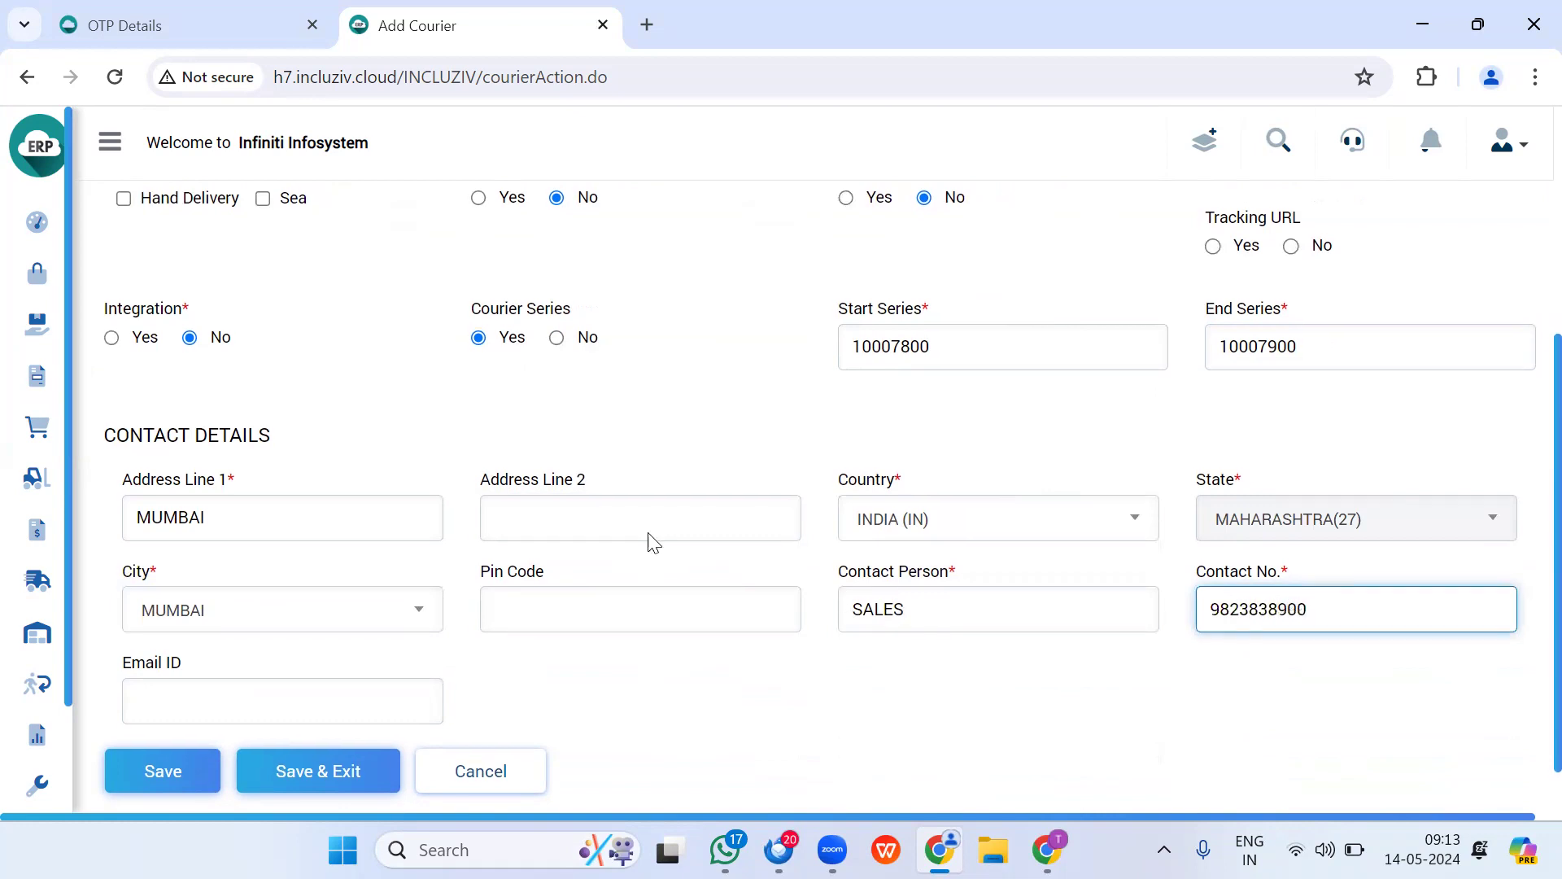
Step: Save and confirm the DHL EXPRESS courier, then return to the Settings page
scroll(397, 532, "down", 1)
left_click(170, 714)
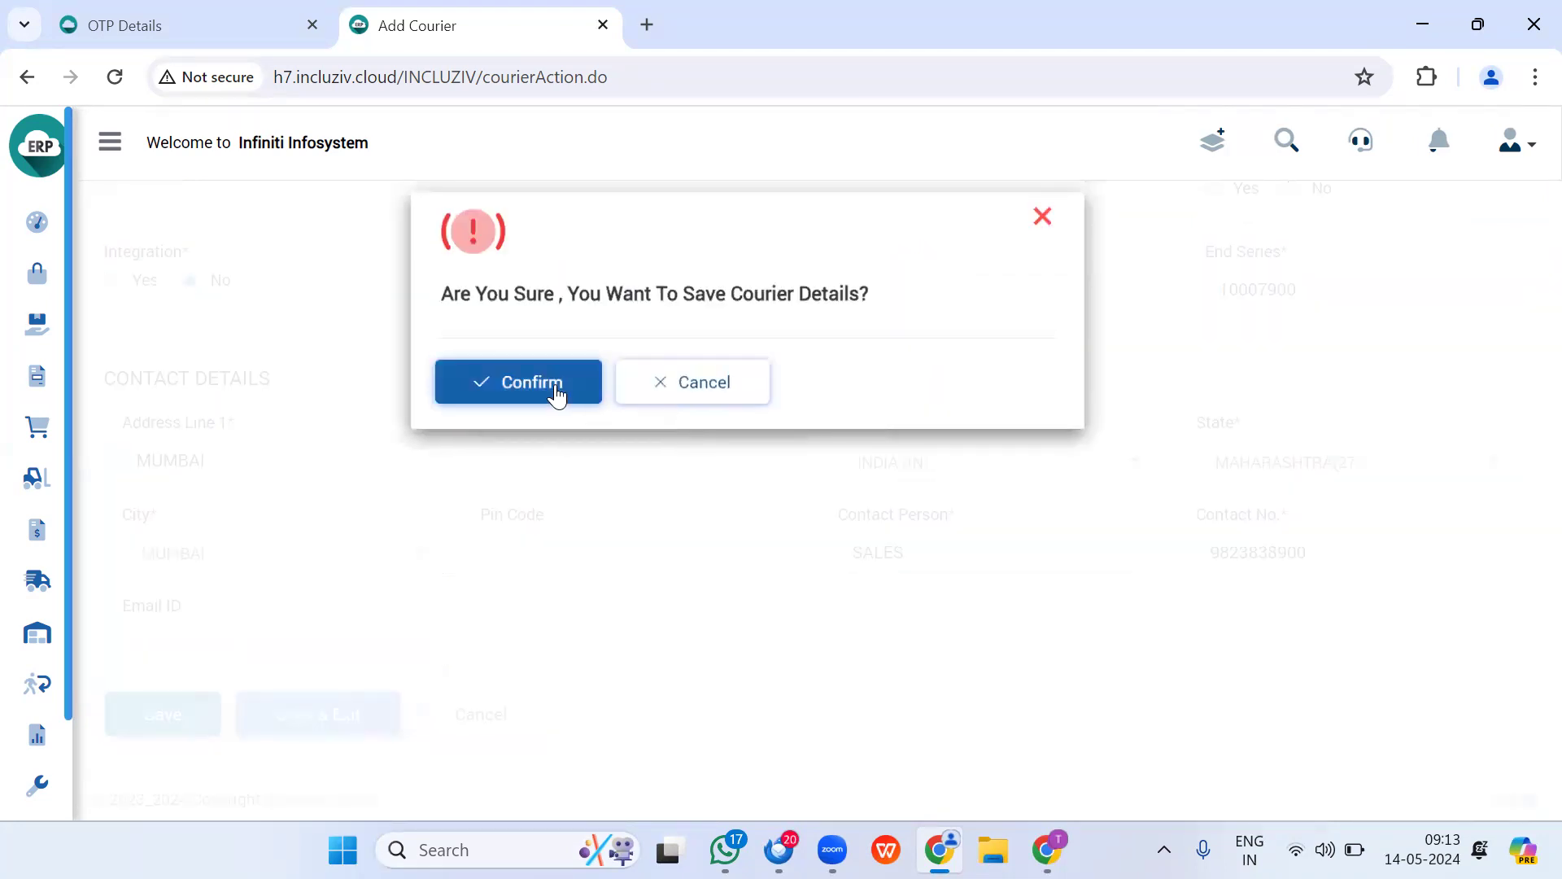
left_click(551, 389)
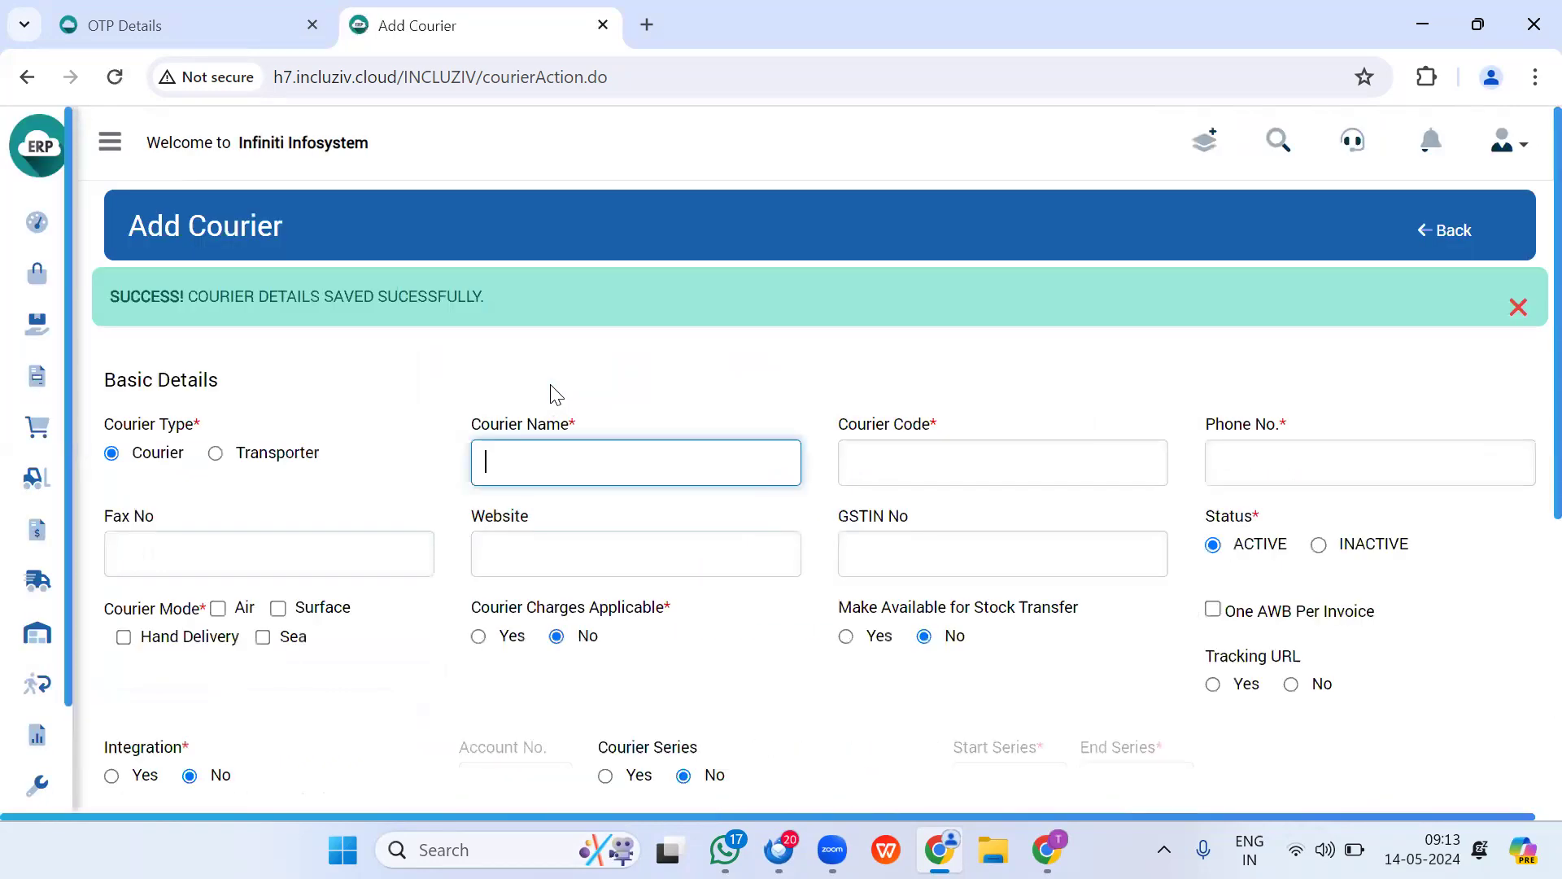
left_click(1451, 236)
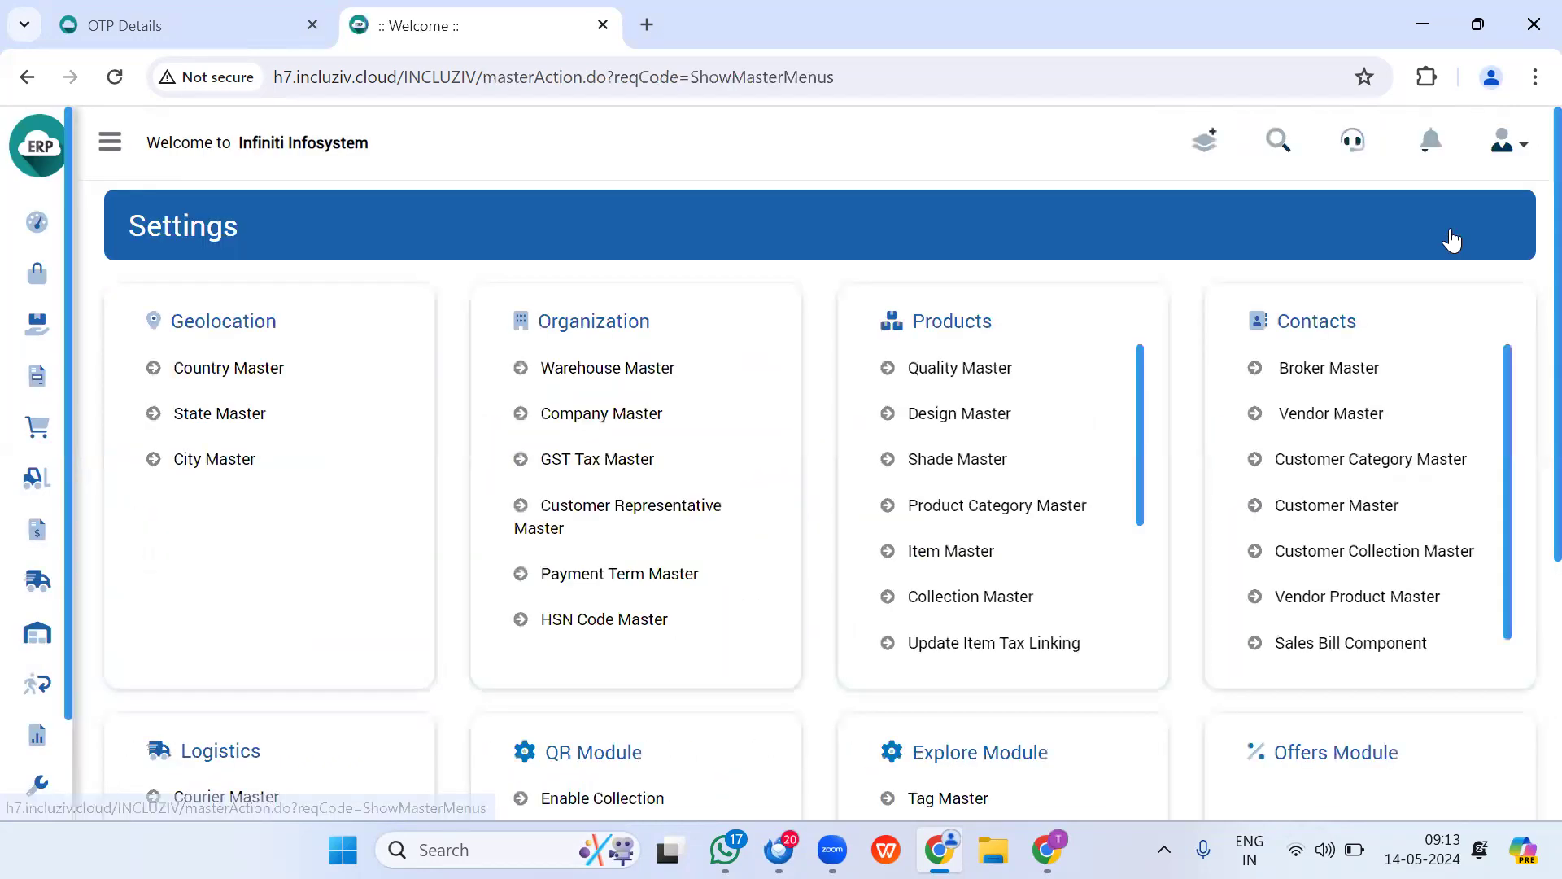
Step: Download and keep the sample COURIER_DATA (1).xlsx from the courier Bulk Upload page
scroll(206, 368, "down", 4)
left_click(229, 429)
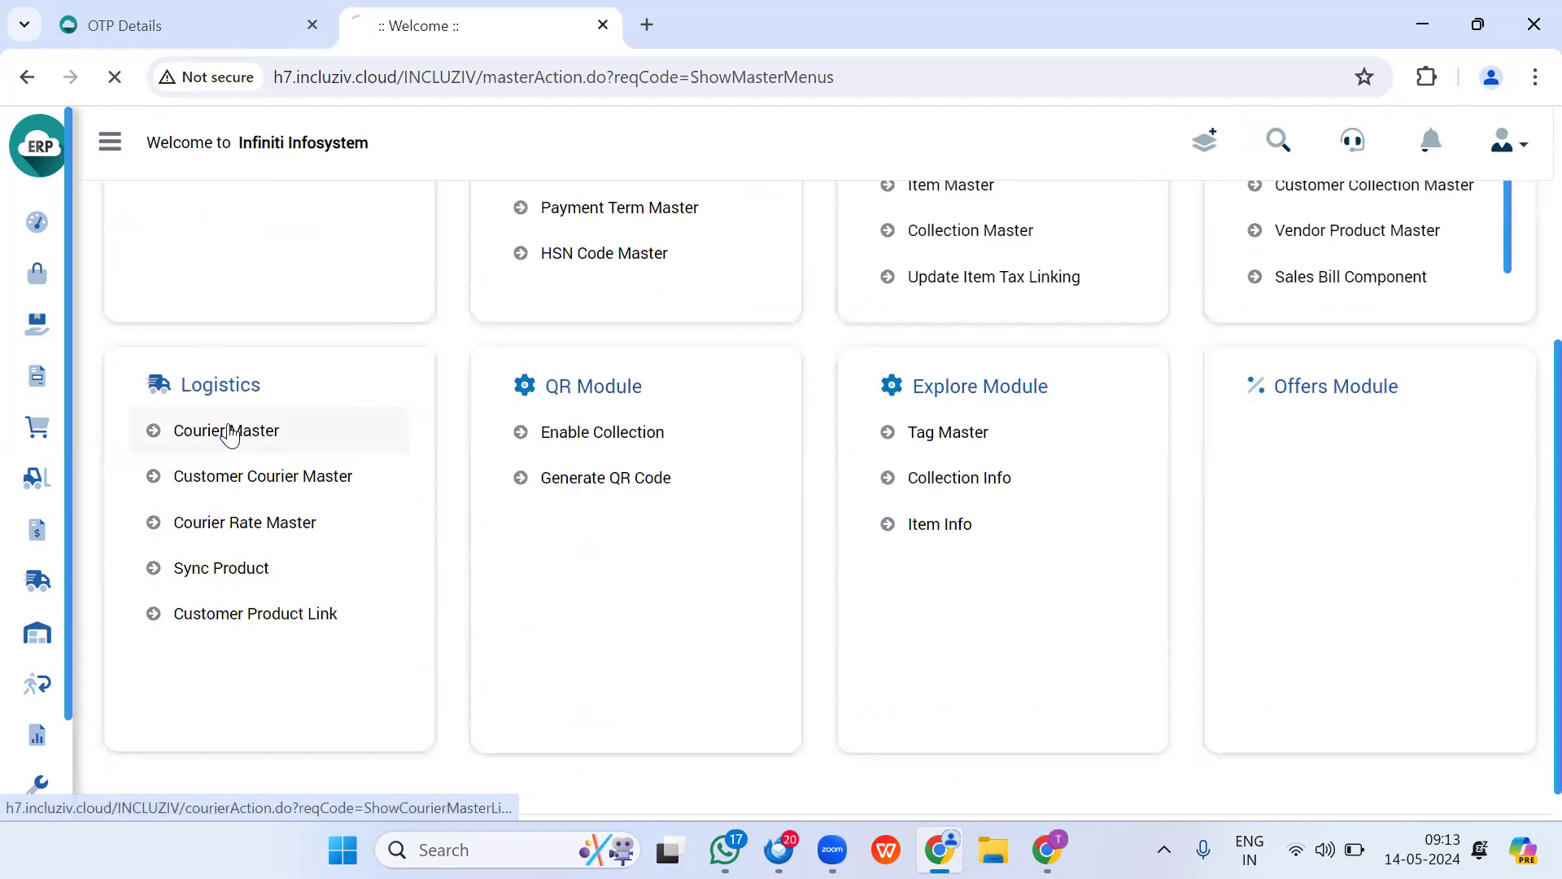
left_click(1469, 242)
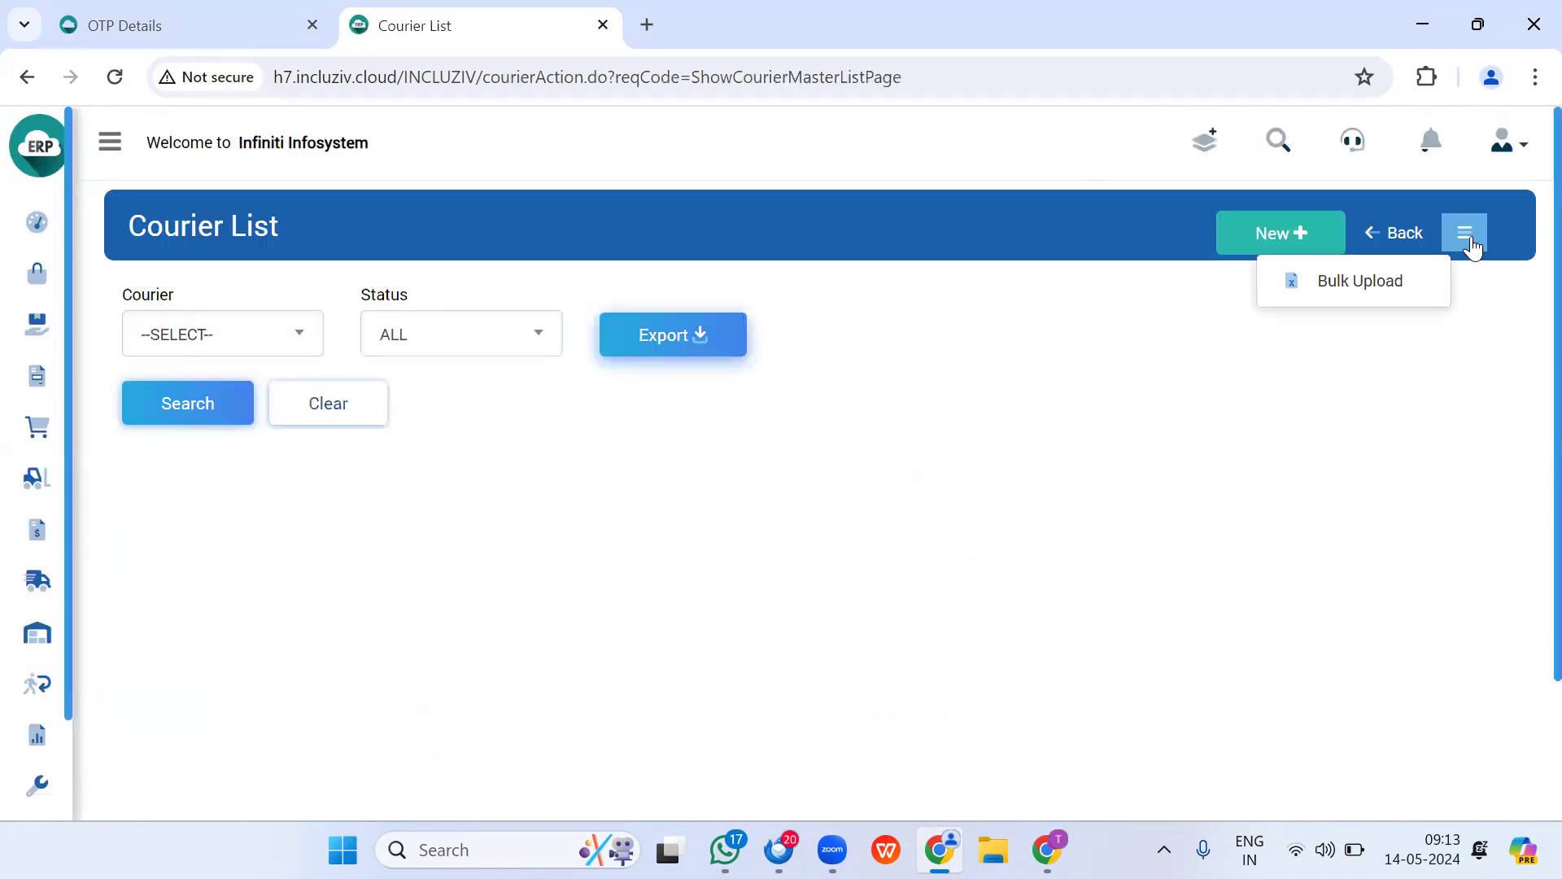
left_click(1364, 288)
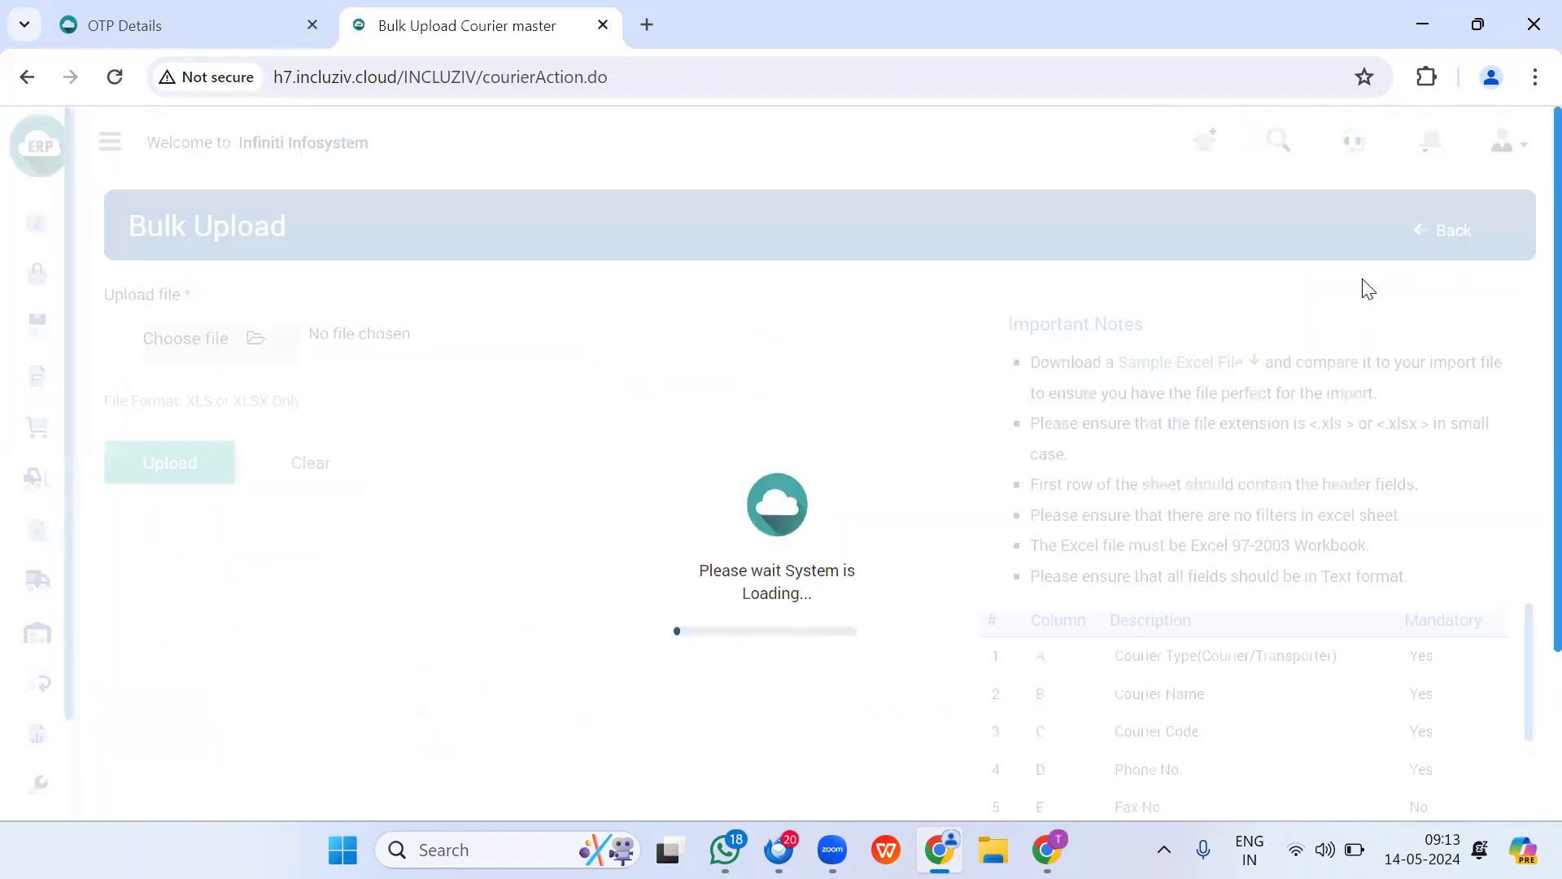
left_click(1212, 368)
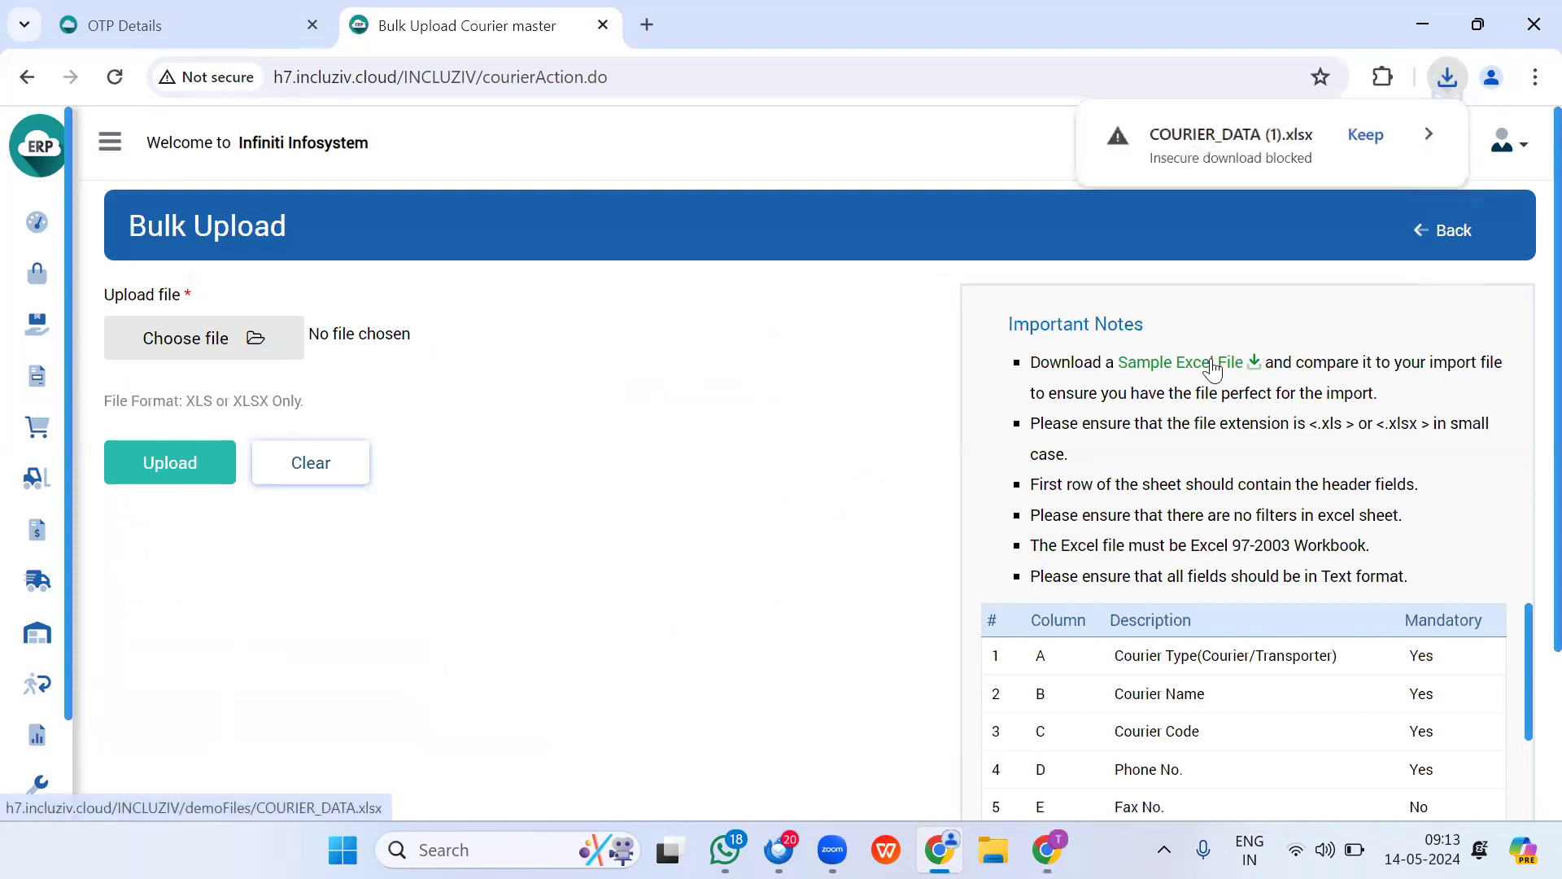
left_click(1377, 131)
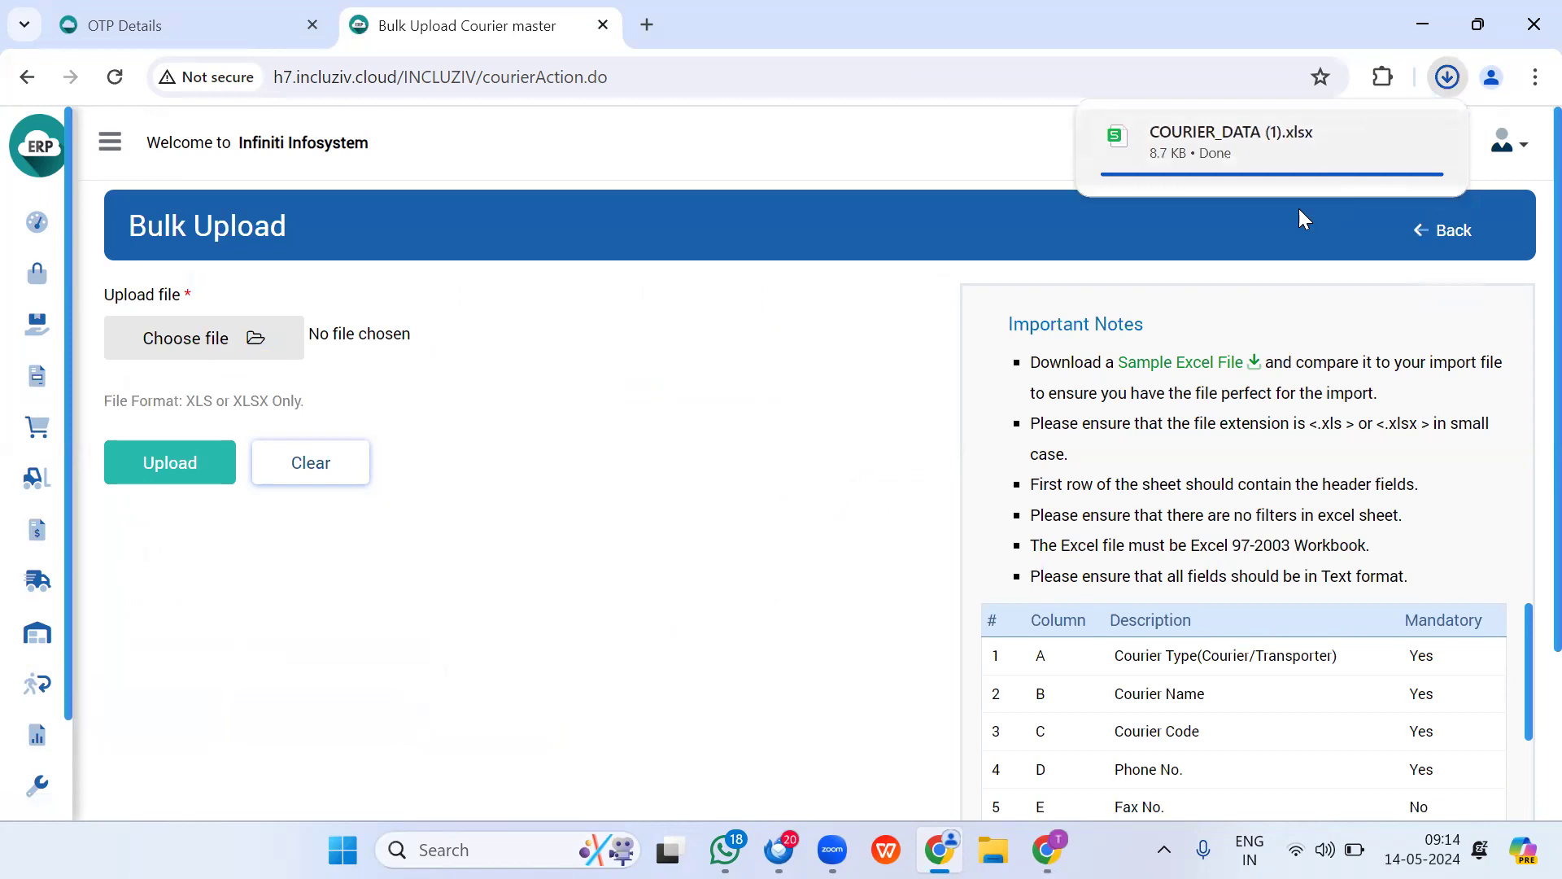
left_click(1437, 742)
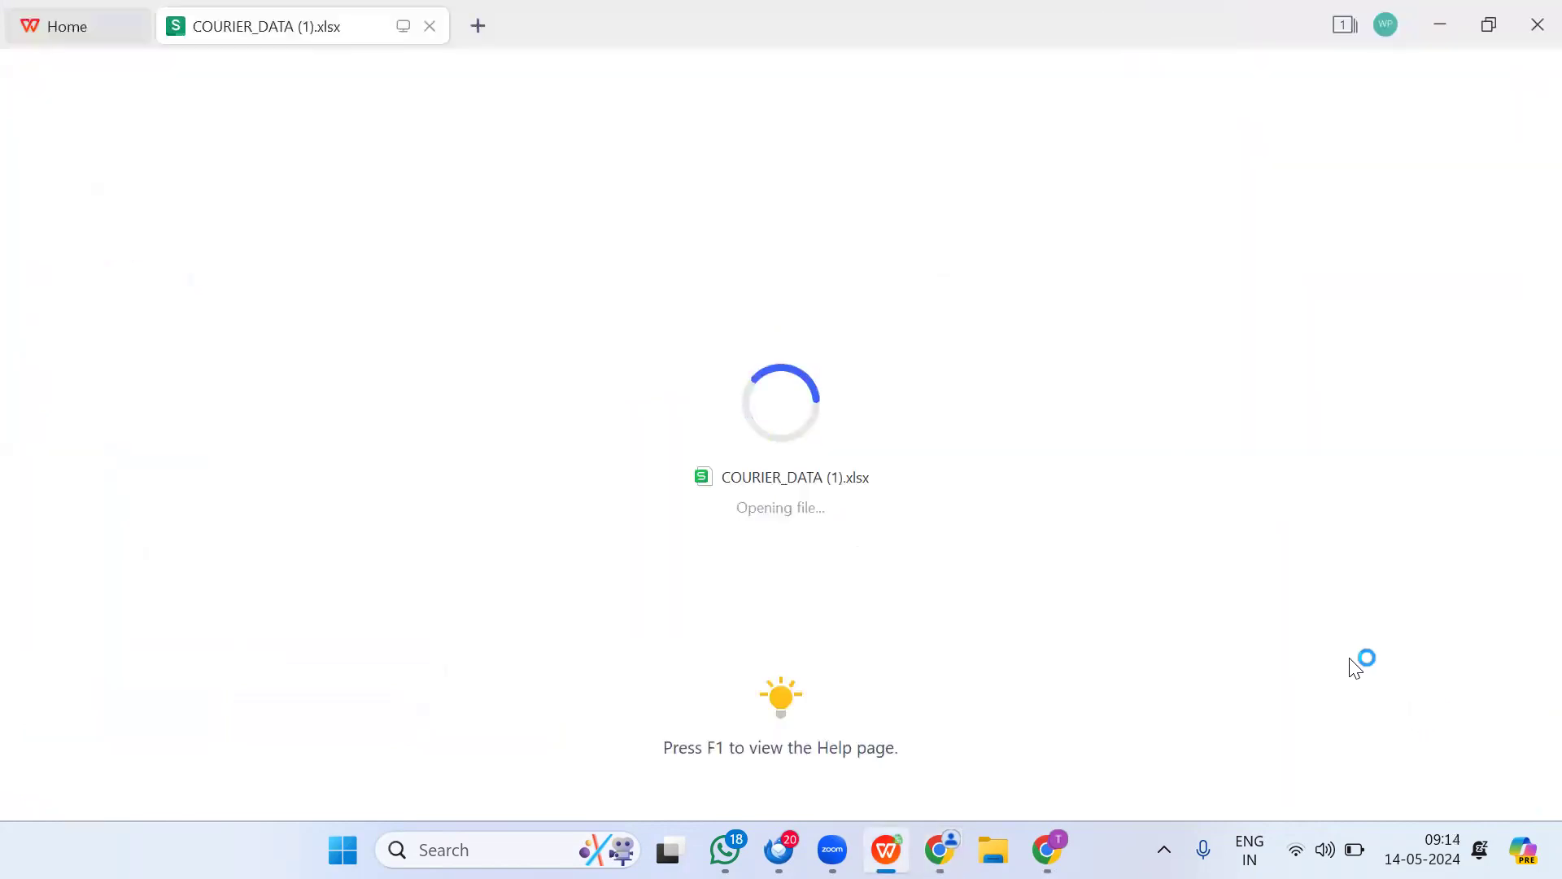
Step: Autofit columns A and C to fit the Courier Type and Courier Code headings
key("Left")
key("Left")
key("Left")
key("Left")
key("Left")
key("Left")
key("Left")
key("Left")
key("Left")
key("Left")
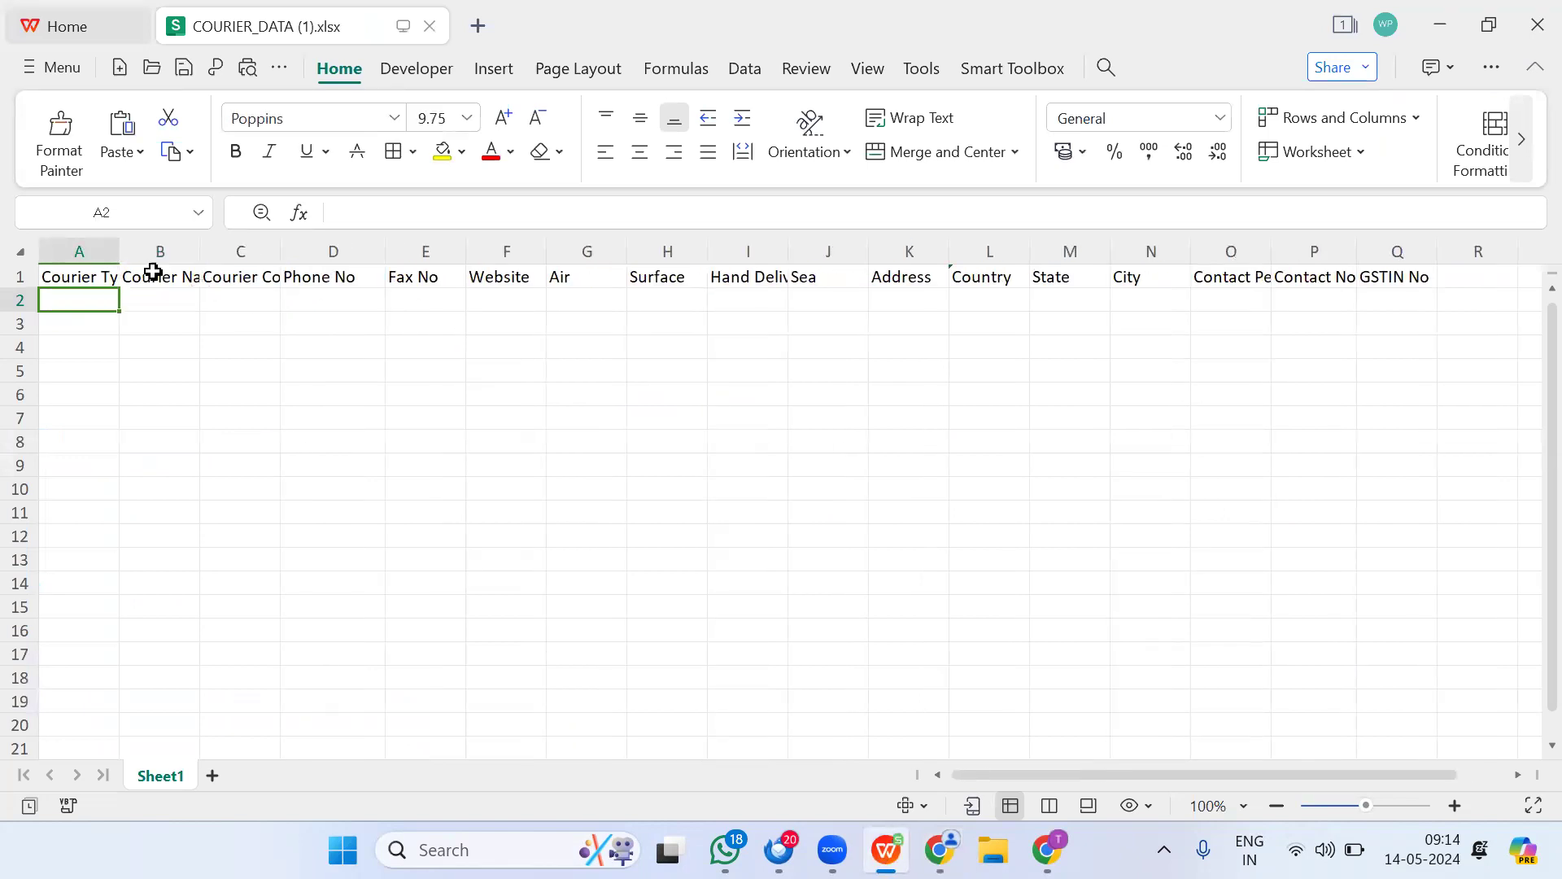
double_click(120, 252)
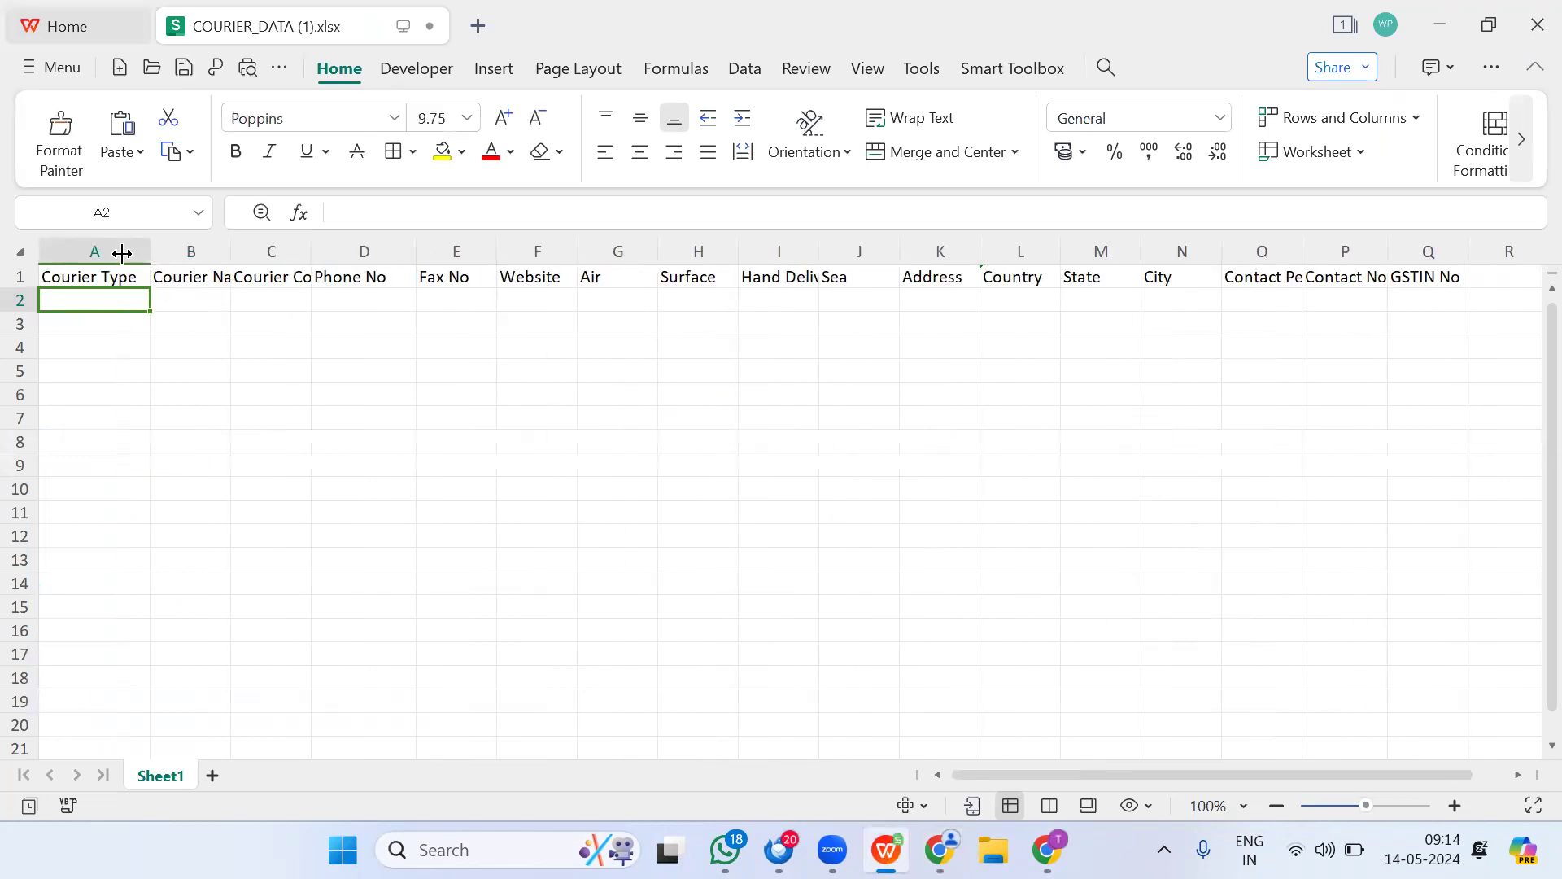
left_click(210, 301)
left_click(300, 300)
double_click(315, 258)
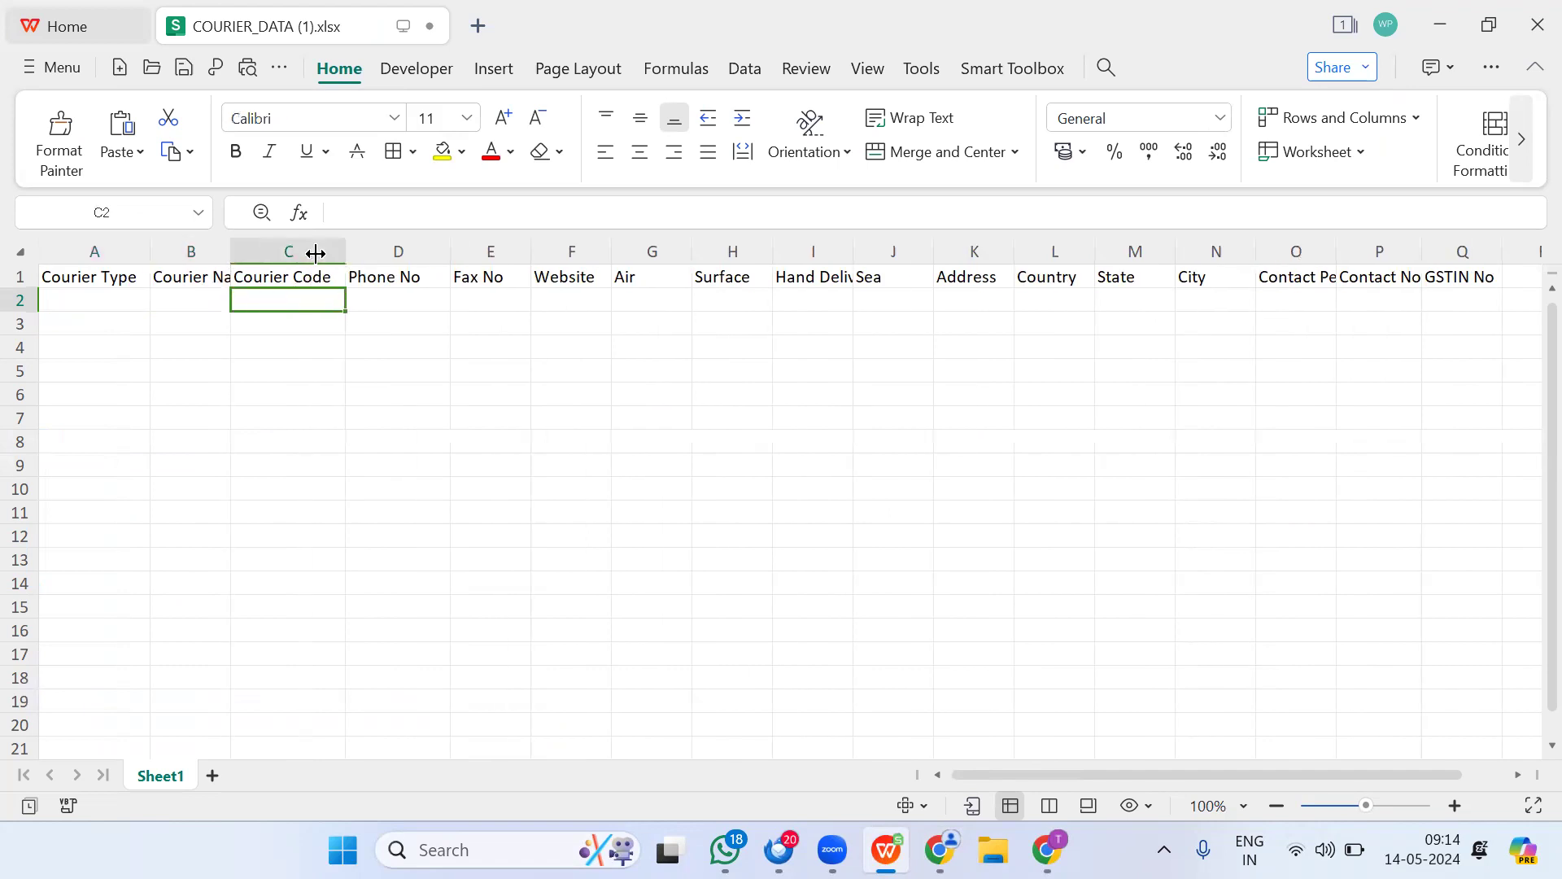
Step: Enter 'Air' in cell G2 under the Air heading
left_click(630, 302)
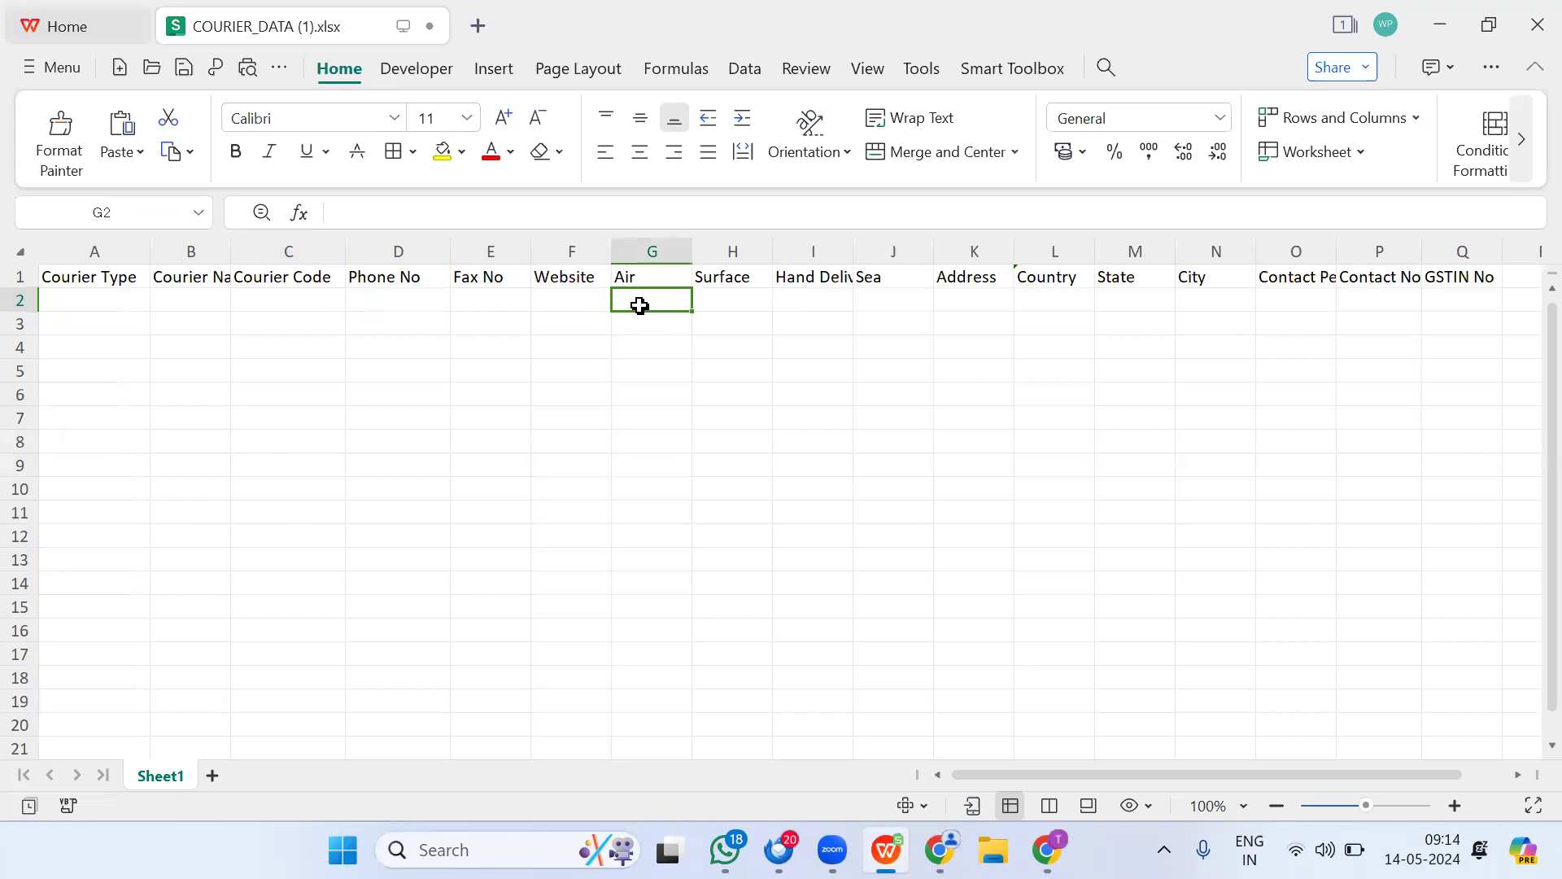
type("air")
key("BackSpace")
key("BackSpace")
key("BackSpace")
key("Caps_Lock")
type("A")
key("Caps_Lock")
type("ir")
key("Tab")
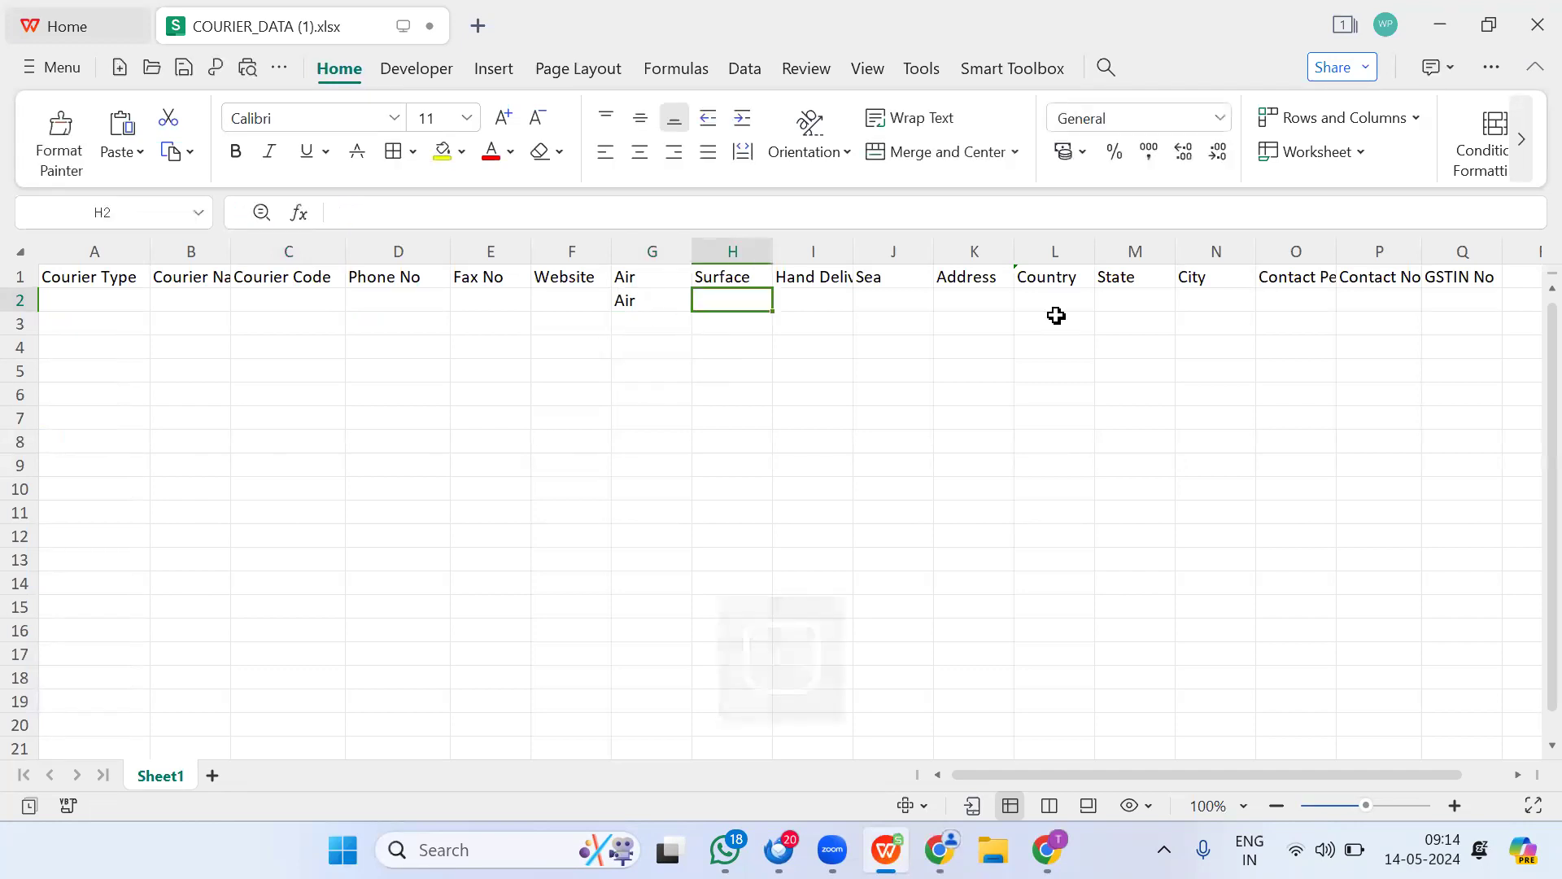
Step: Autofit column I for Hand Delivery and review the rest of row 2
double_click(856, 271)
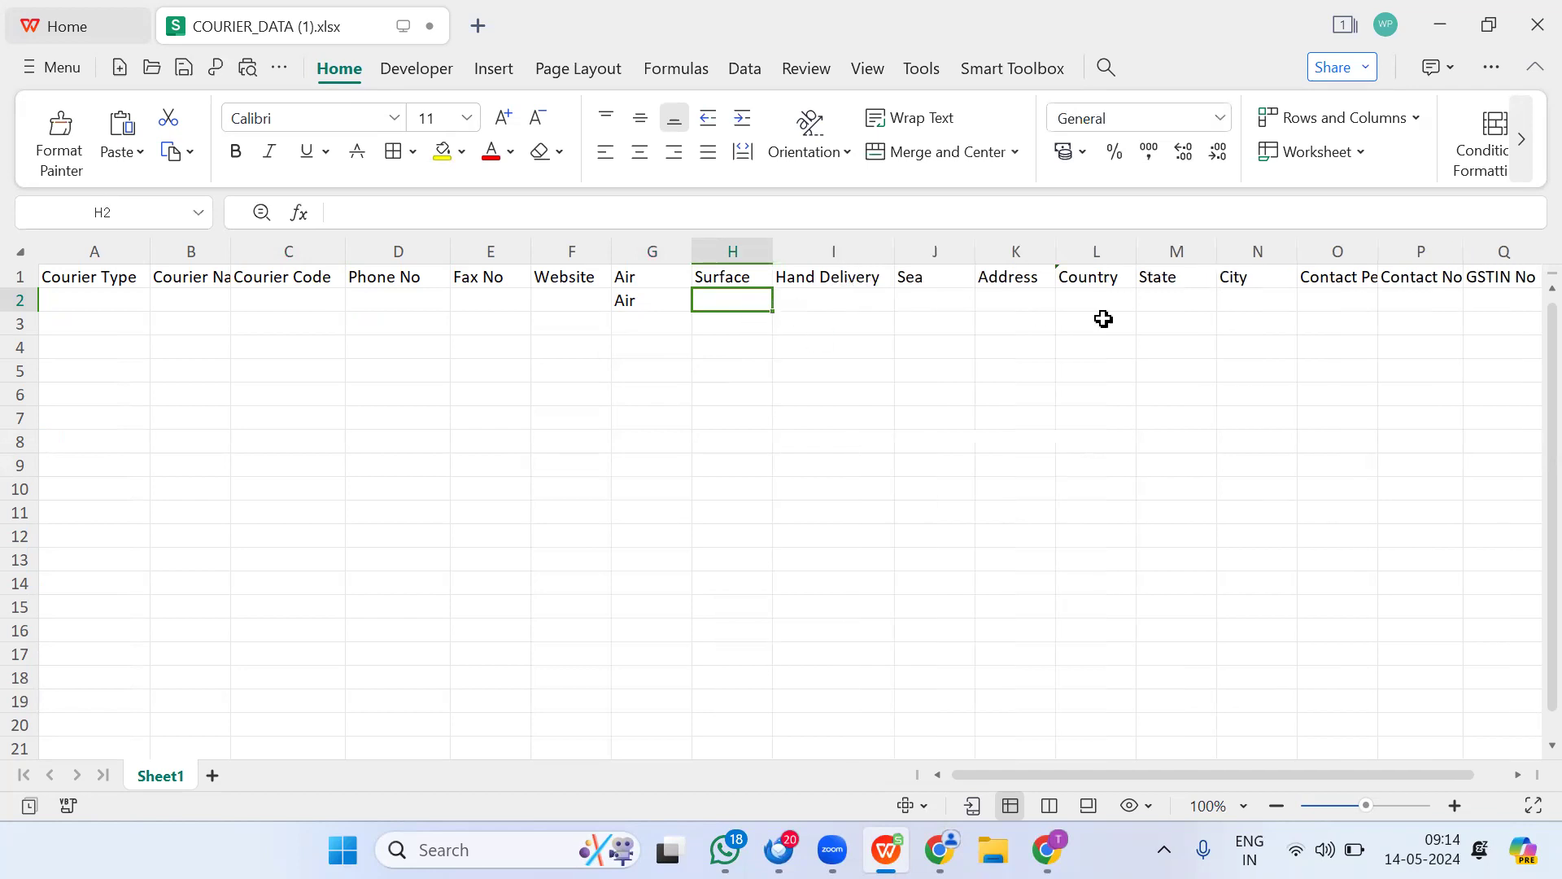
left_click(1007, 298)
key("Tab")
key("Tab")
key("Tab")
key("Tab")
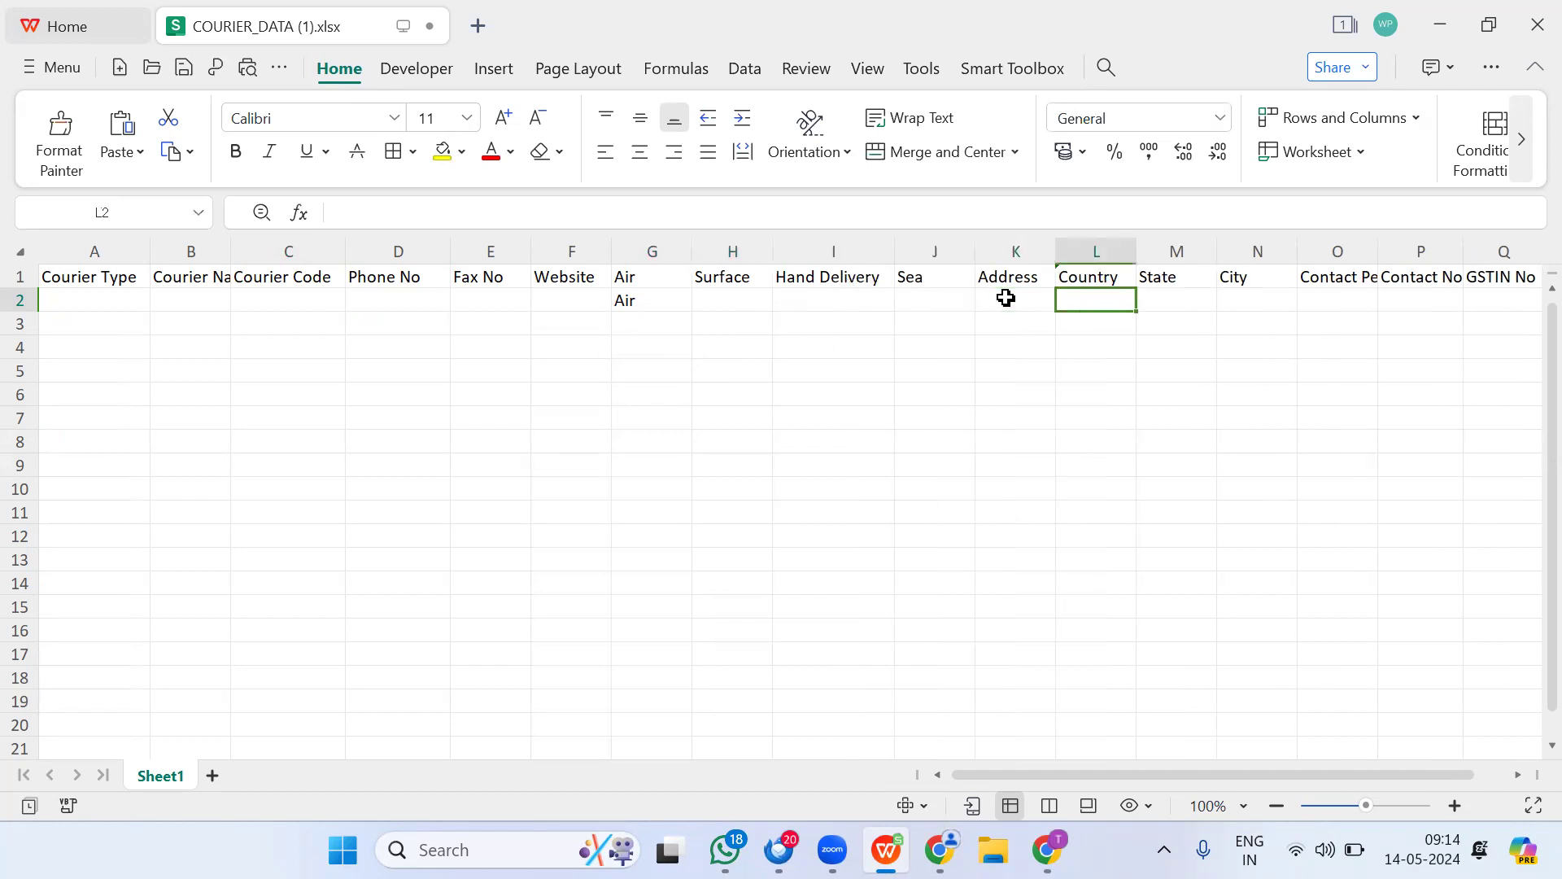
key("Tab")
key("Tab")
key("Tab")
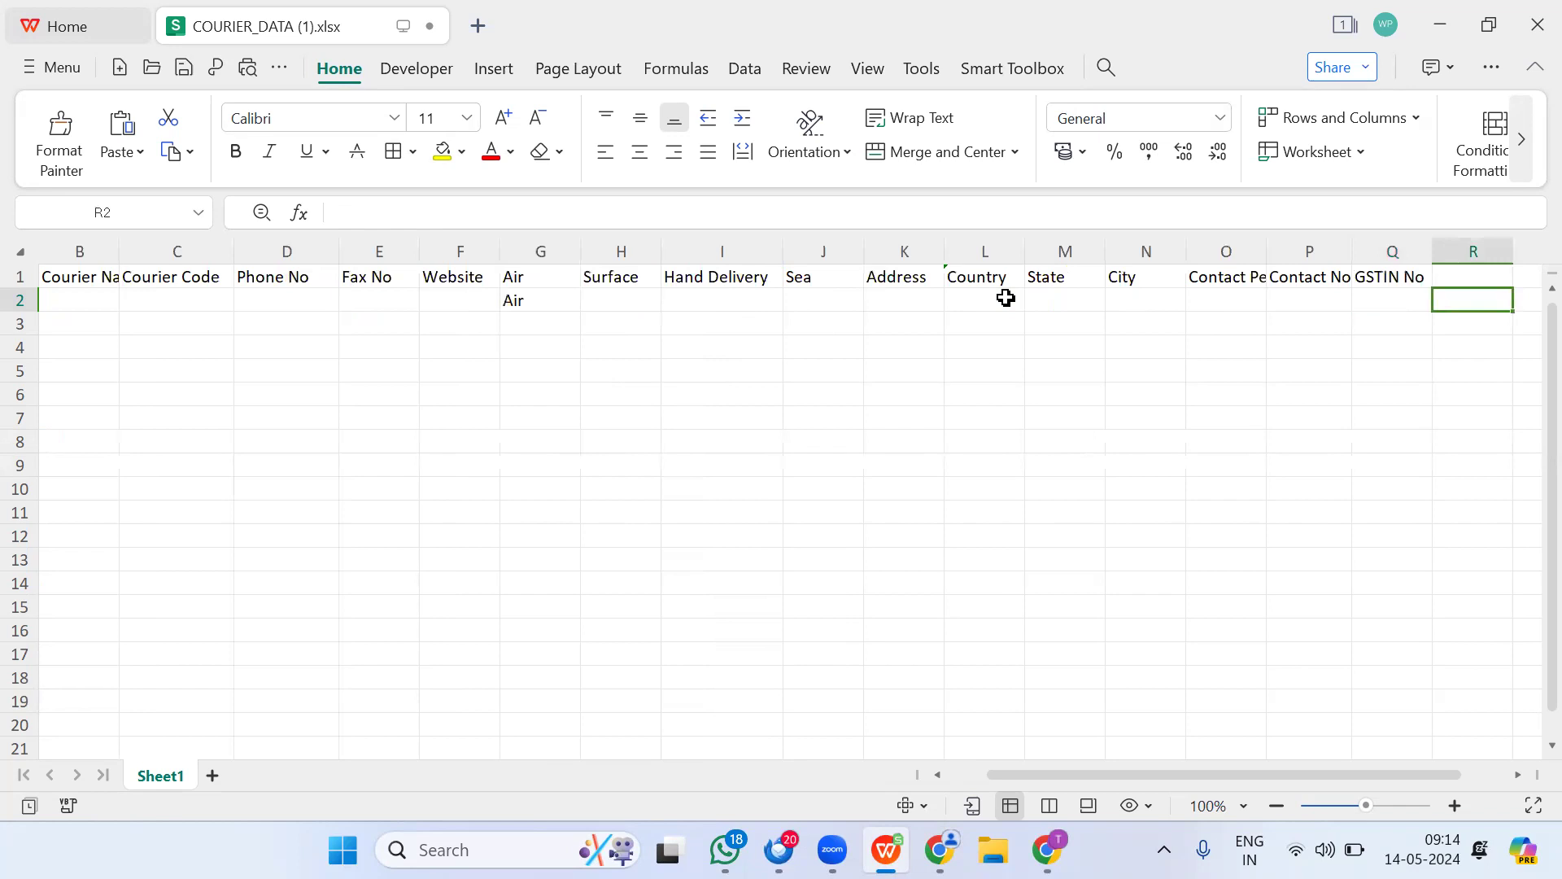
key("Left")
key("Left")
key("ctrl+Left")
key("ctrl+Left")
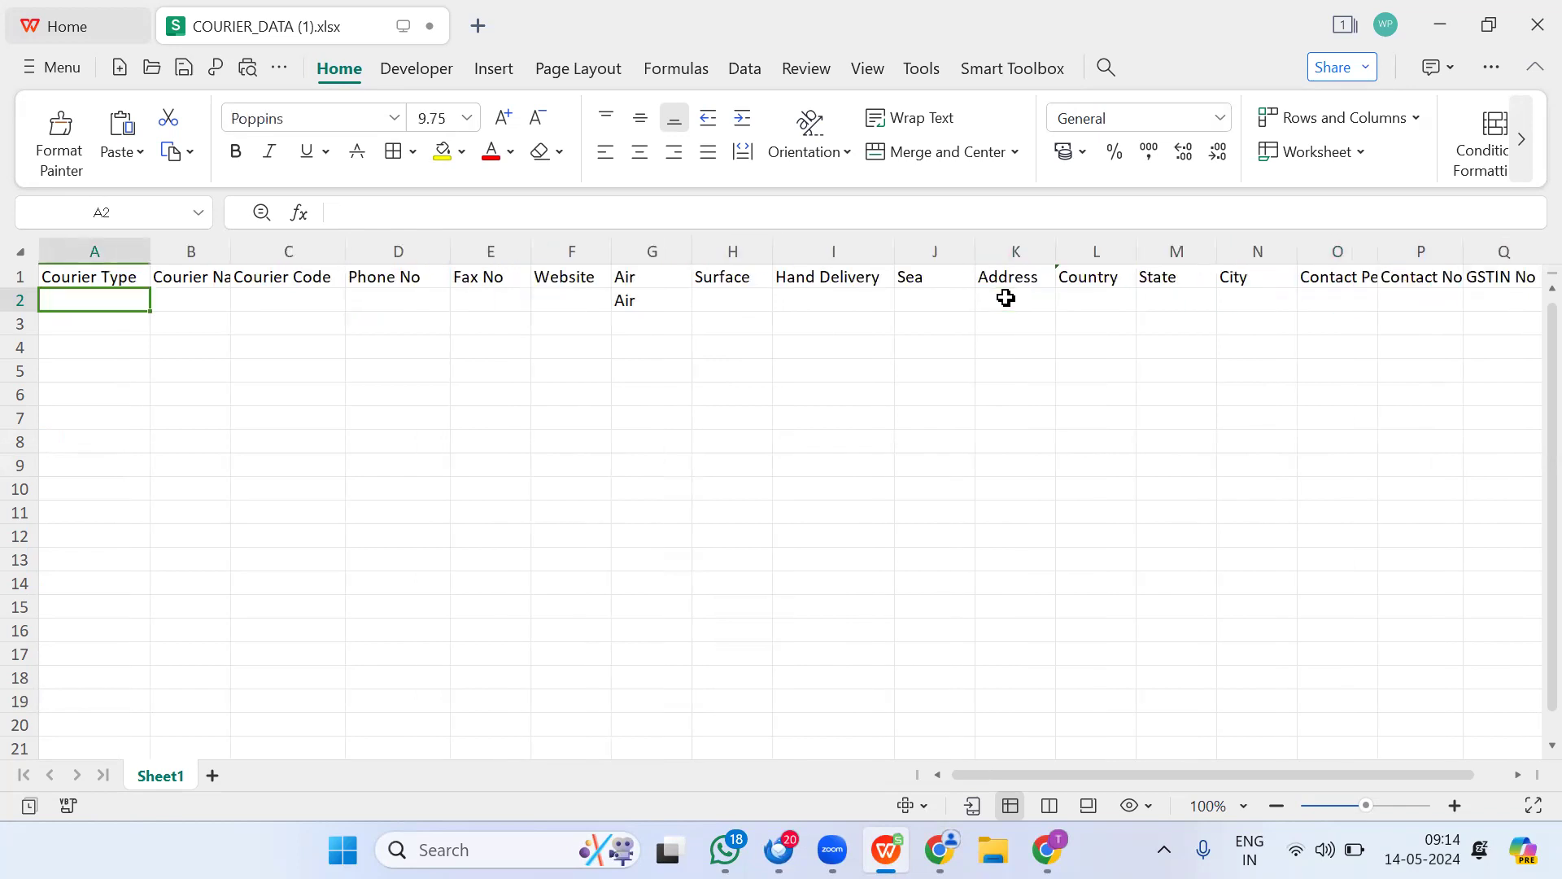
left_click(1439, 24)
Step: Filter the Courier Master list to find the DHL EXPRESS courier
mouse_move(35, 794)
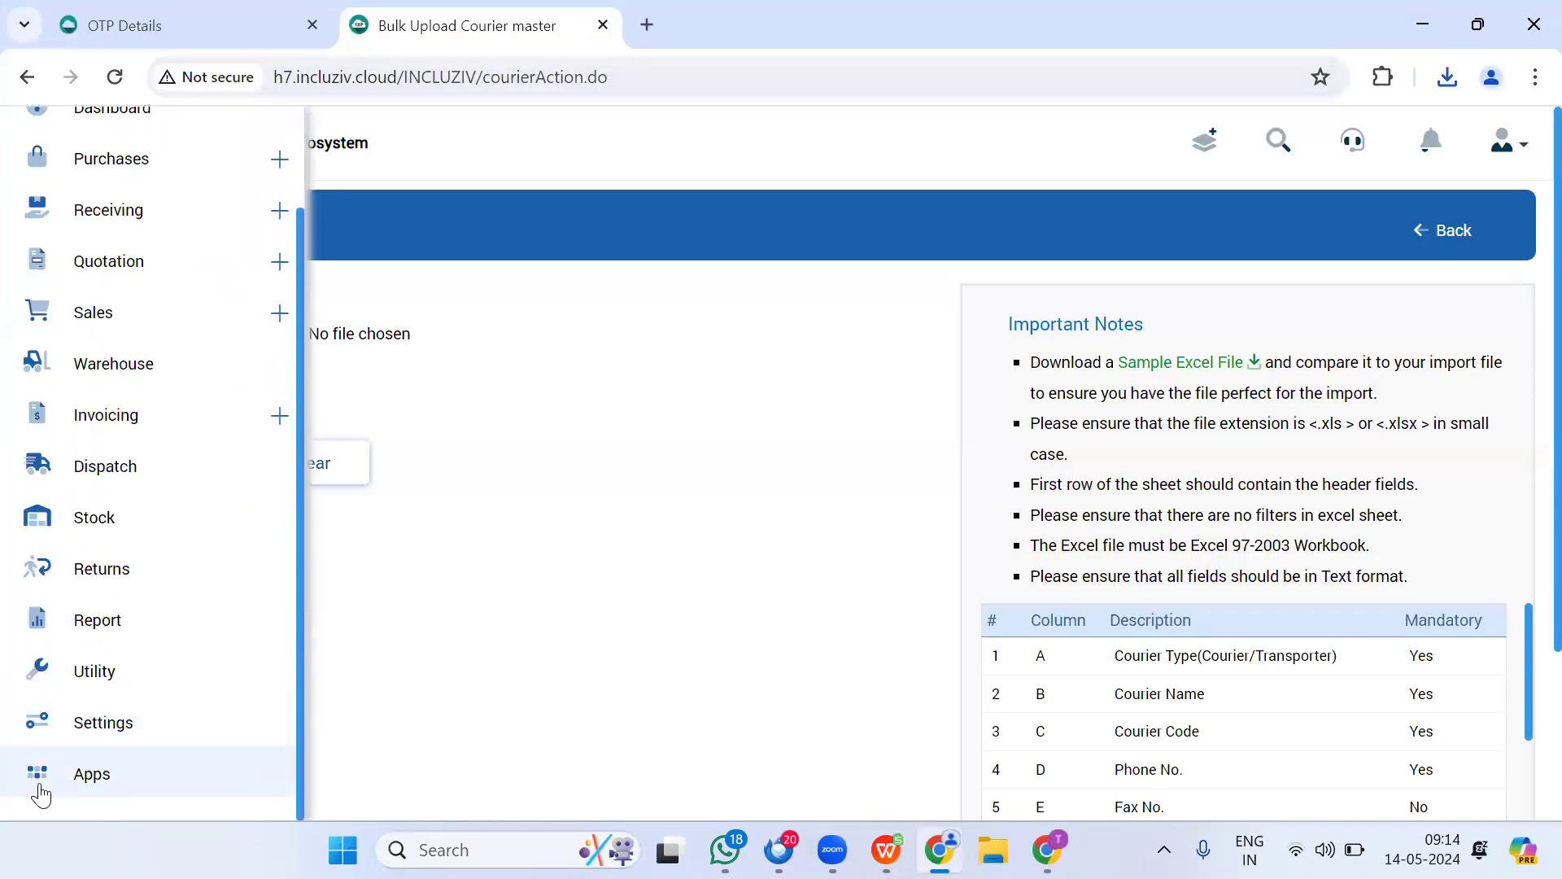
left_click(97, 741)
scroll(402, 488, "down", 5)
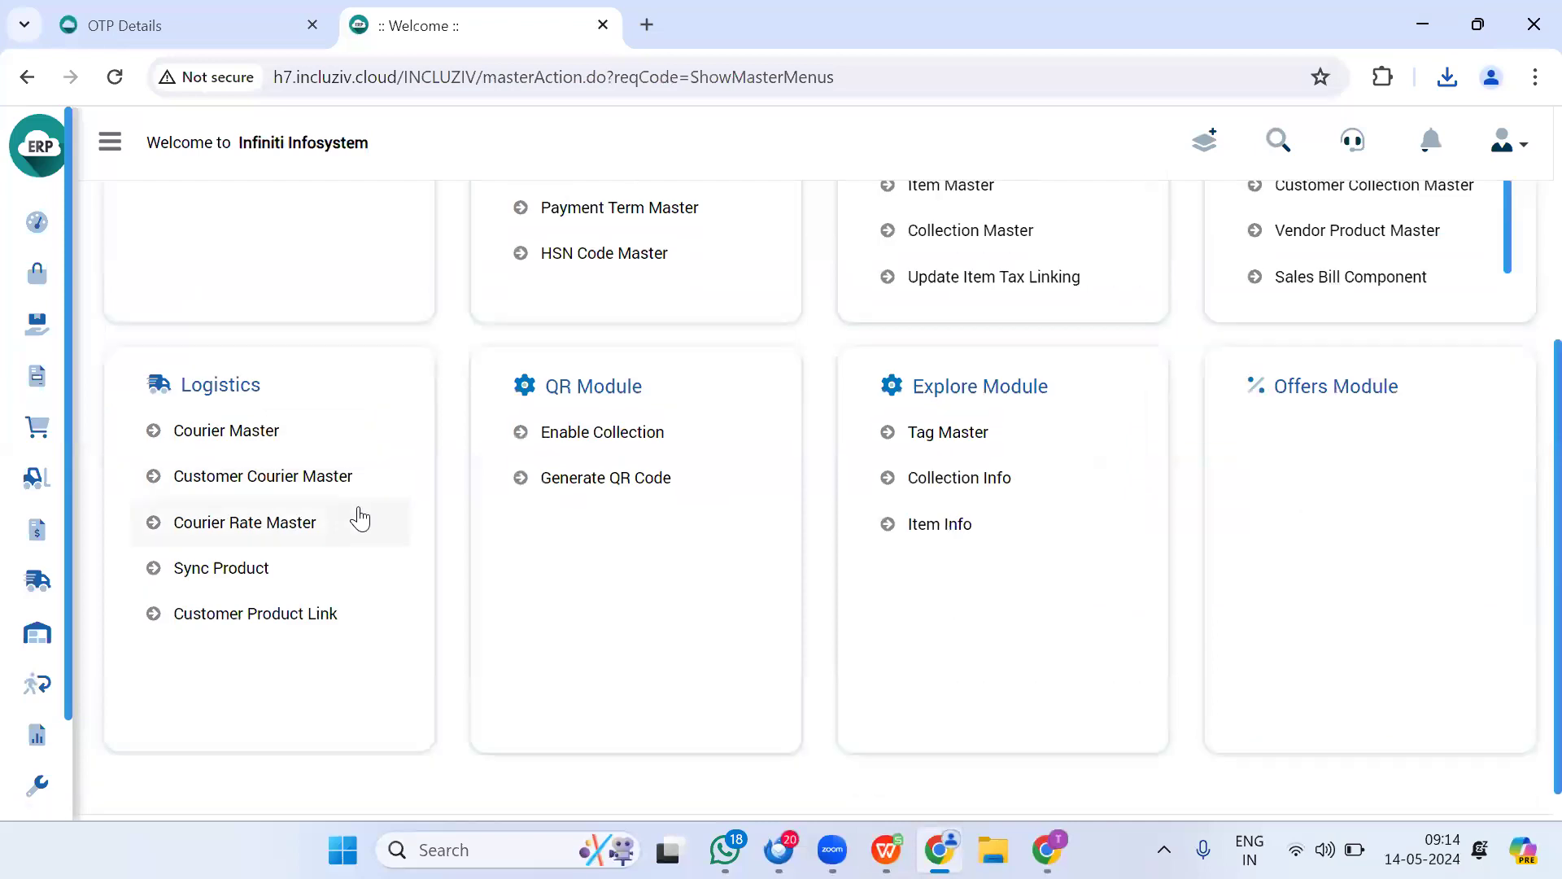
left_click(269, 435)
left_click(264, 334)
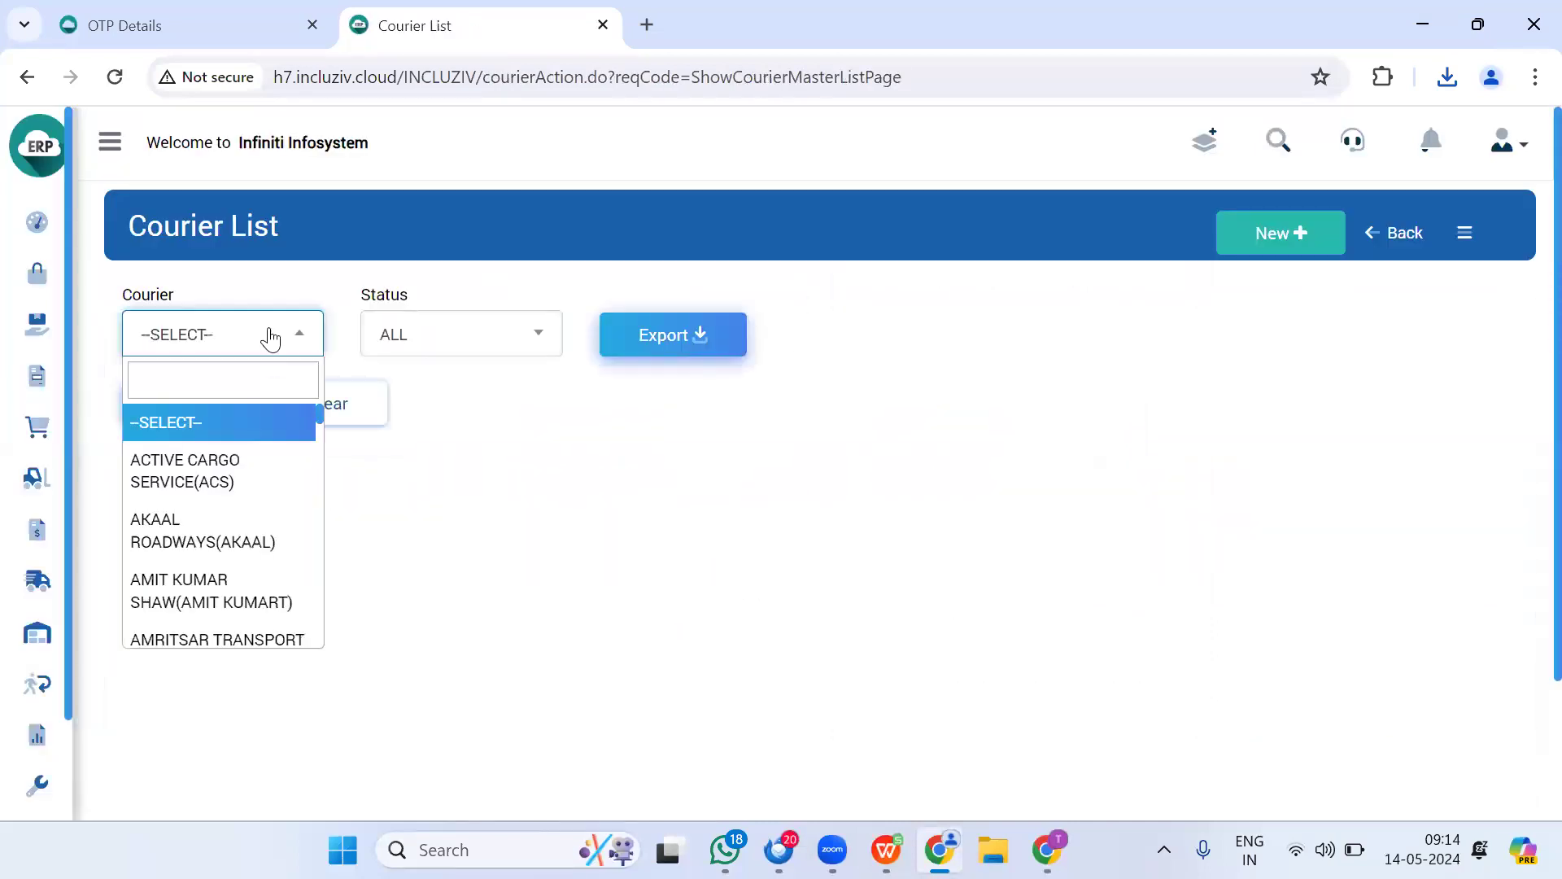
type("dhl")
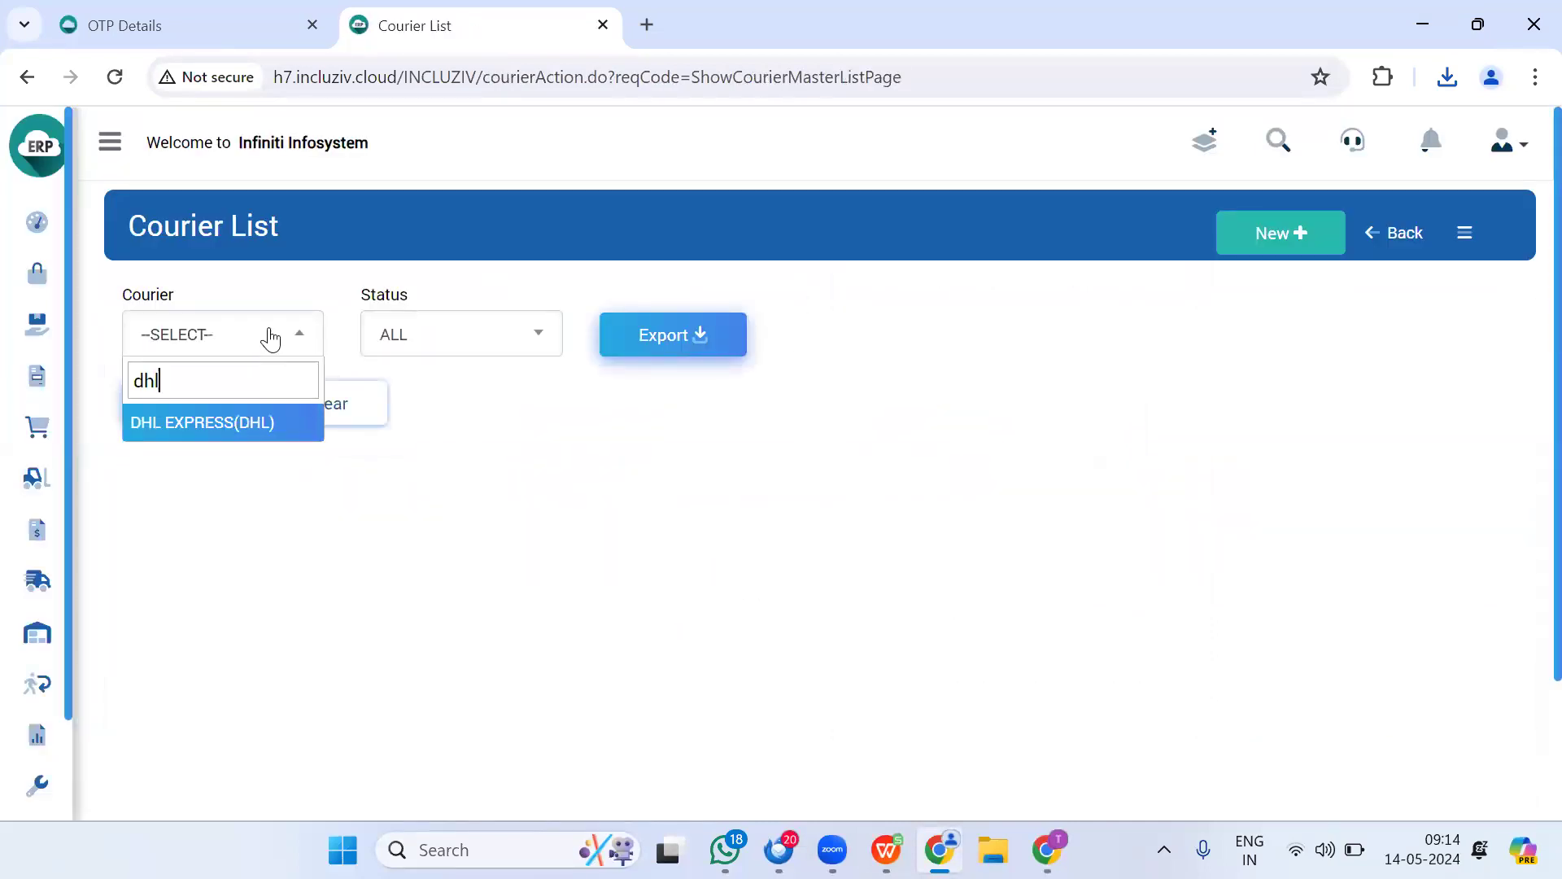
key("Return")
left_click(213, 416)
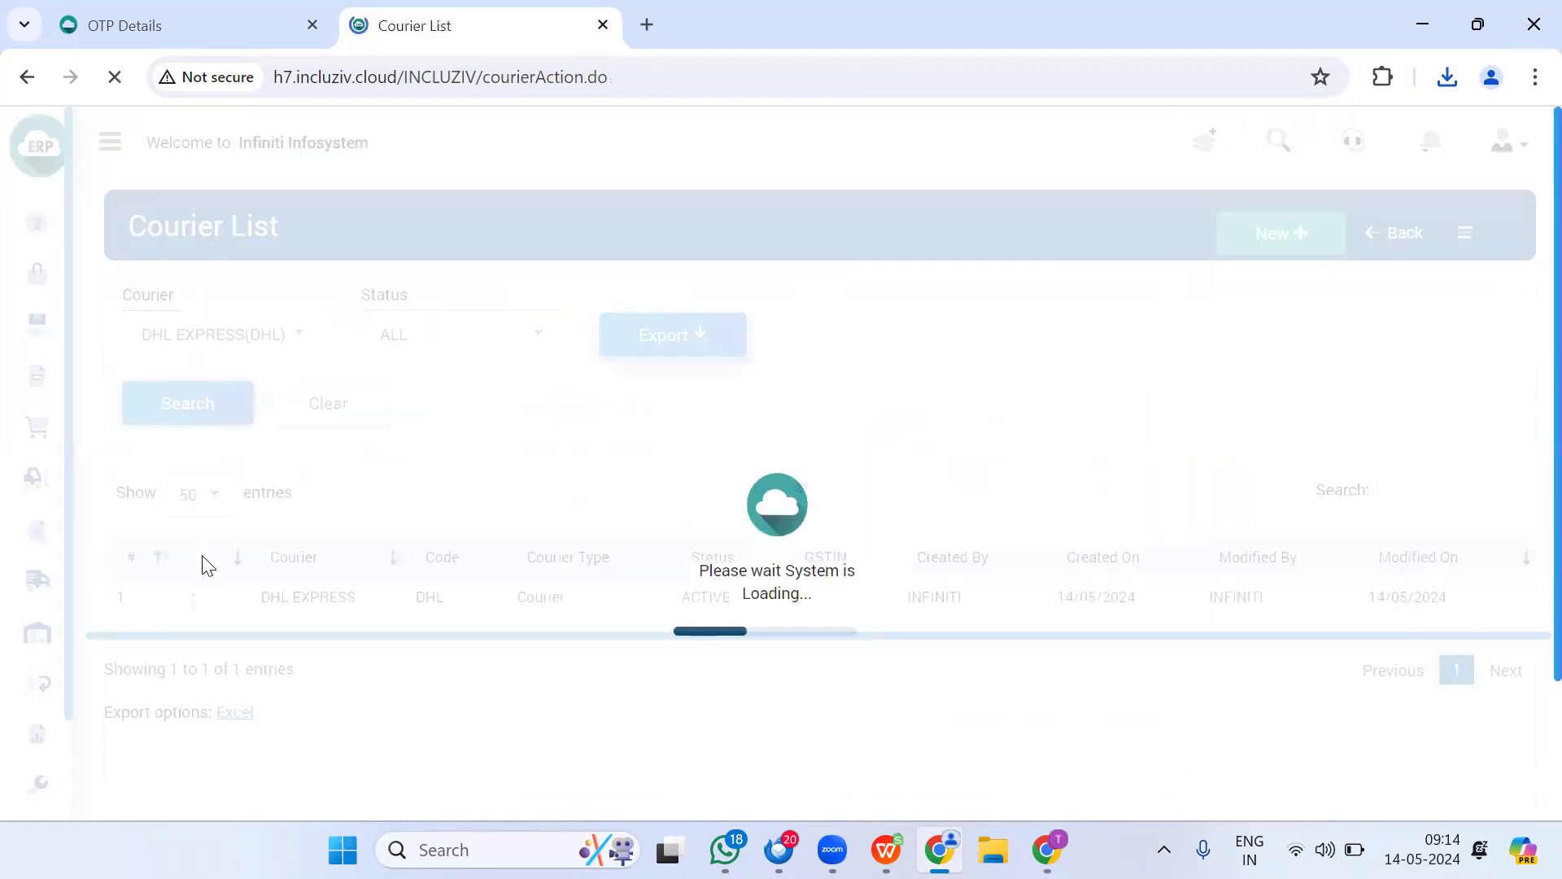
Step: Set Courier Charges Applicable to Yes for DHL EXPRESS and save the change
left_click(197, 602)
scroll(204, 611, "down", 2)
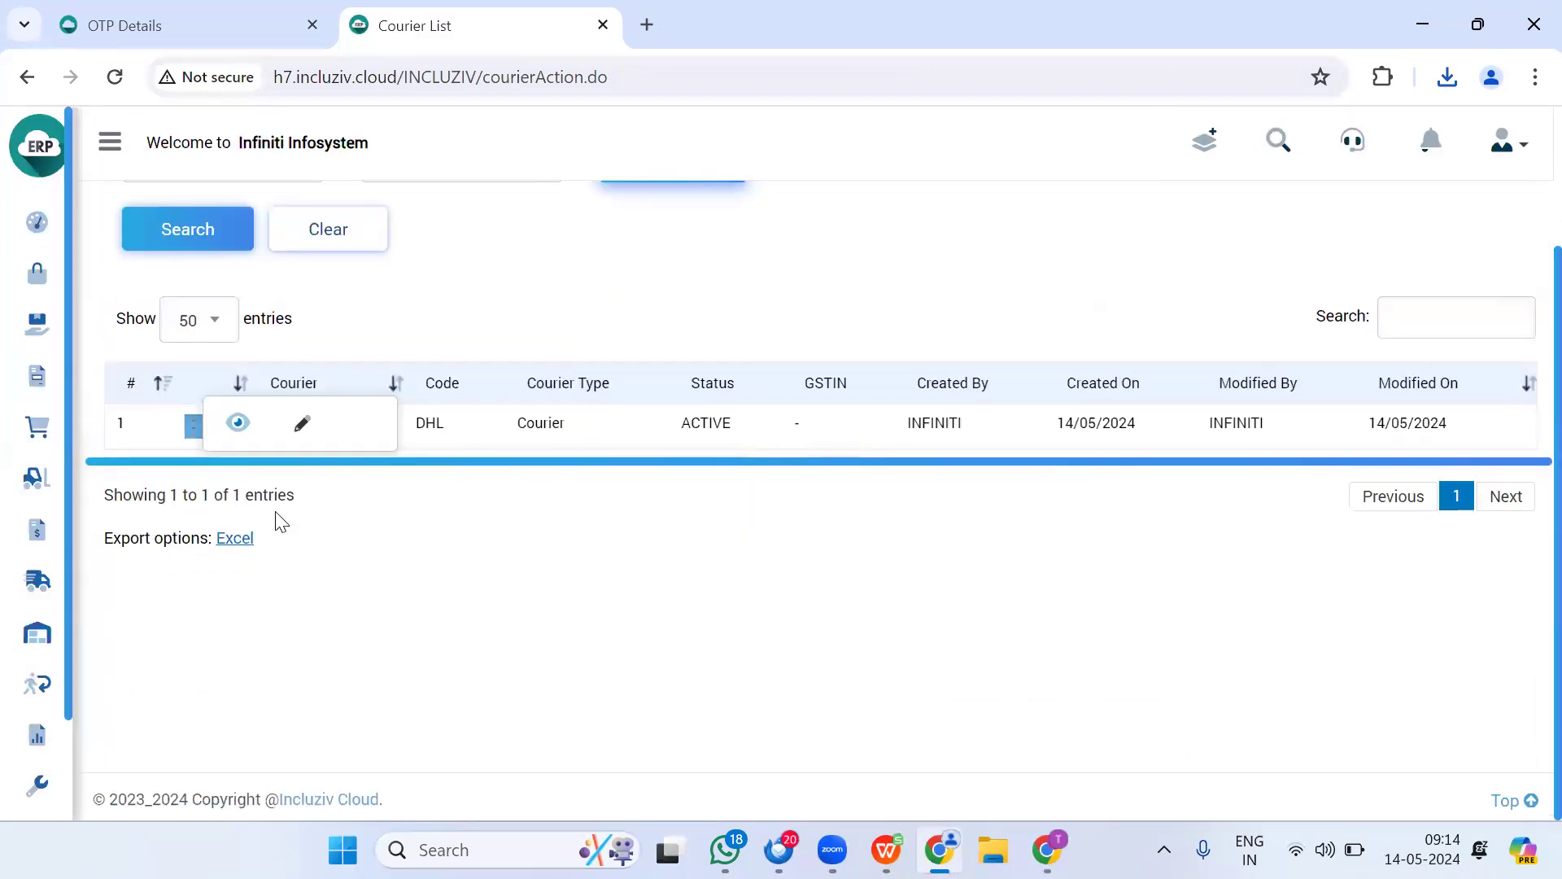
left_click(304, 435)
scroll(314, 449, "down", 1)
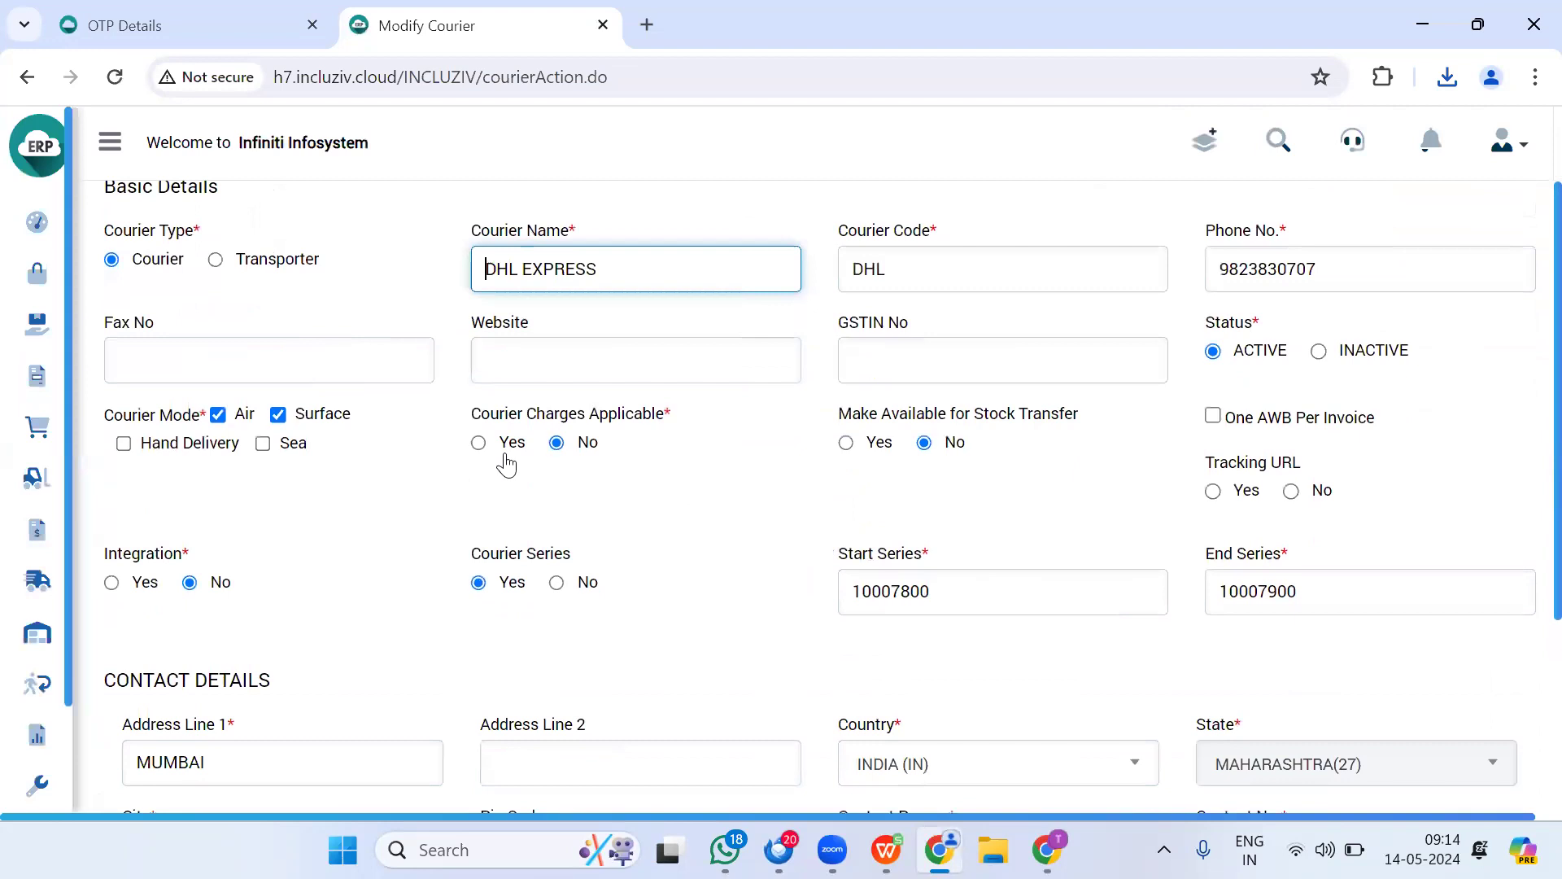
left_click(479, 445)
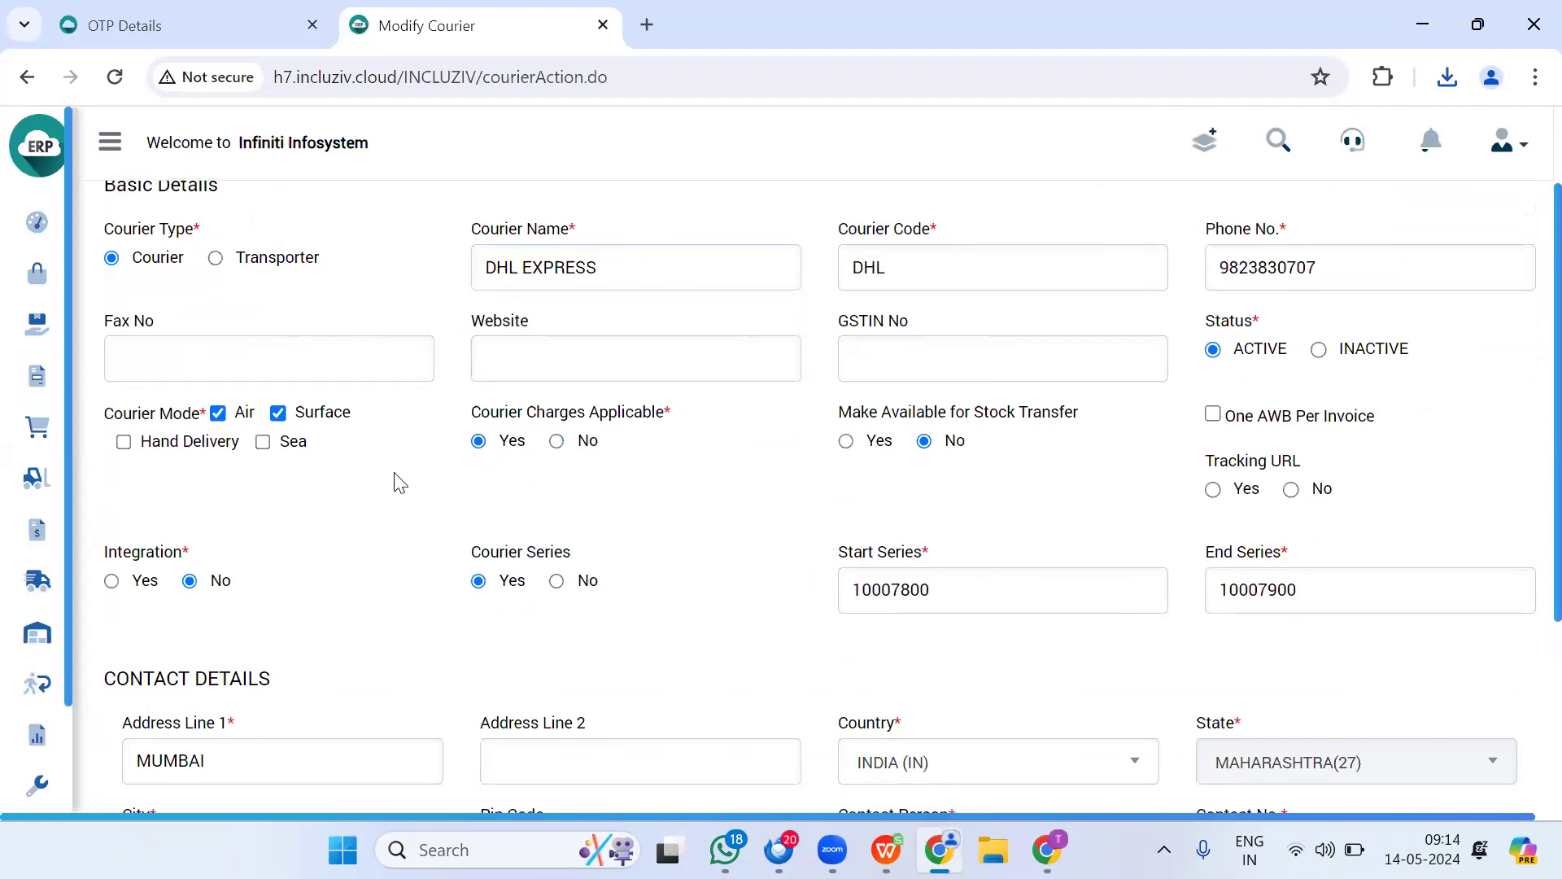
scroll(393, 484, "down", 4)
left_click(144, 721)
left_click(505, 389)
mouse_move(14, 662)
scroll(77, 771, "down", 1)
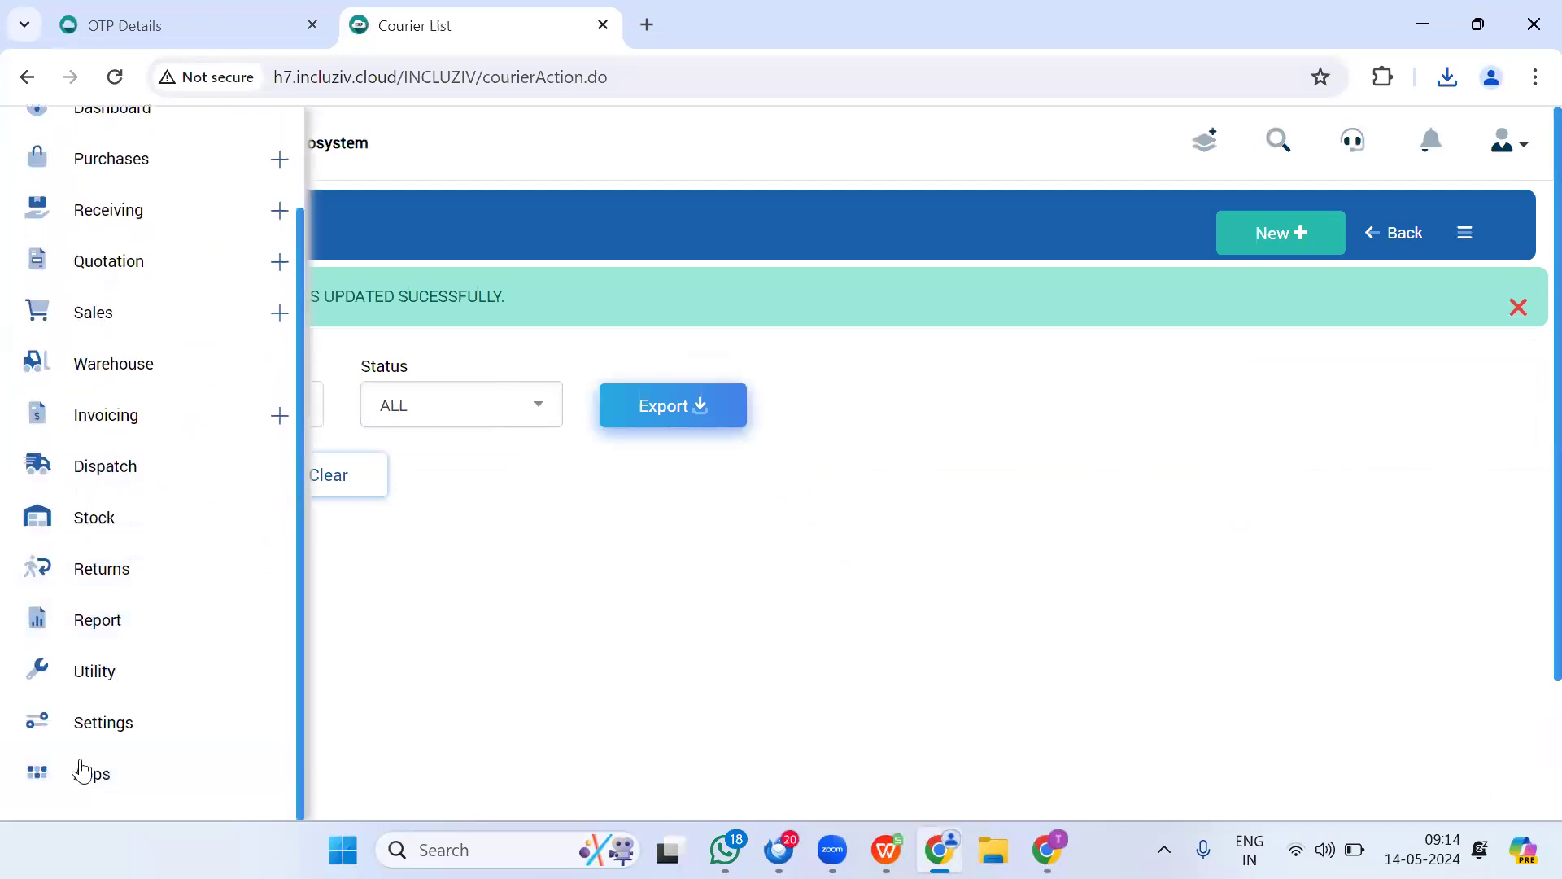
Step: Start a new courier rate list from the Settings masters
left_click(99, 729)
scroll(422, 540, "down", 5)
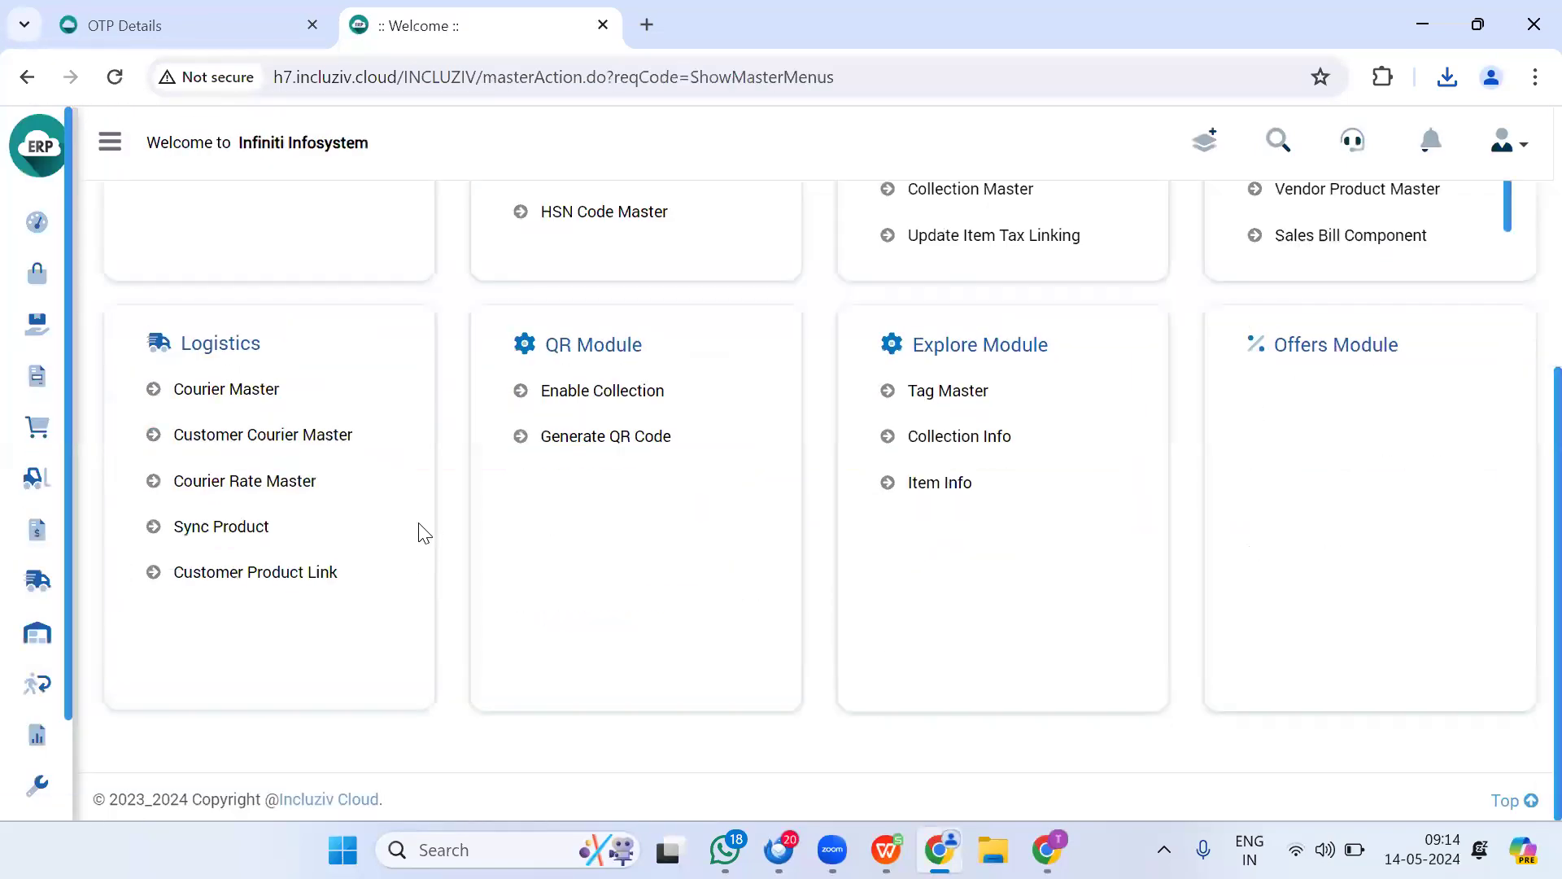
left_click(258, 482)
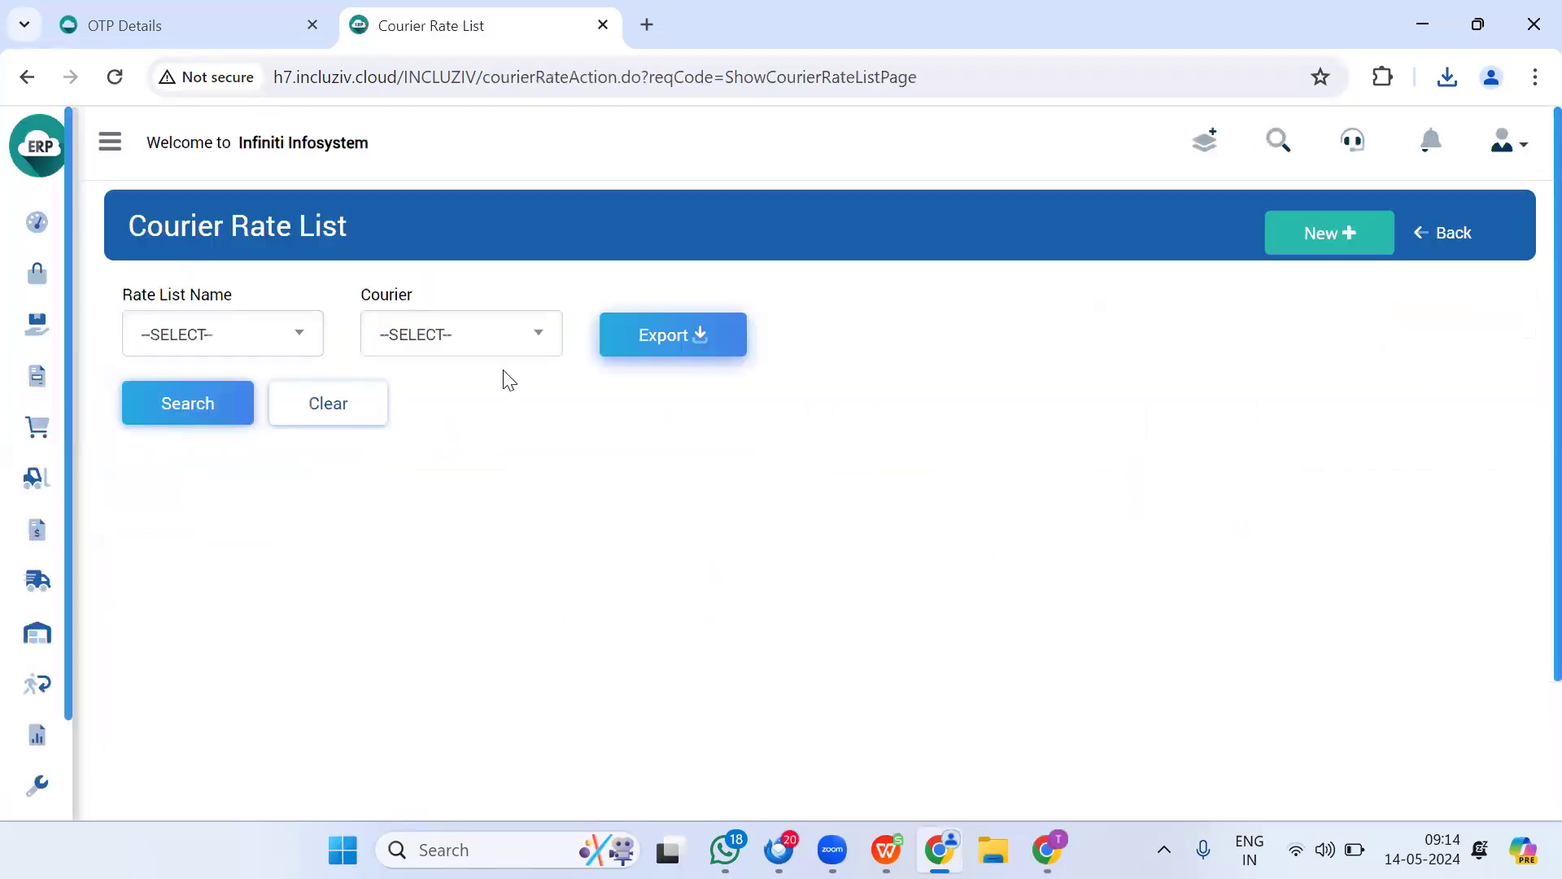
left_click(1341, 228)
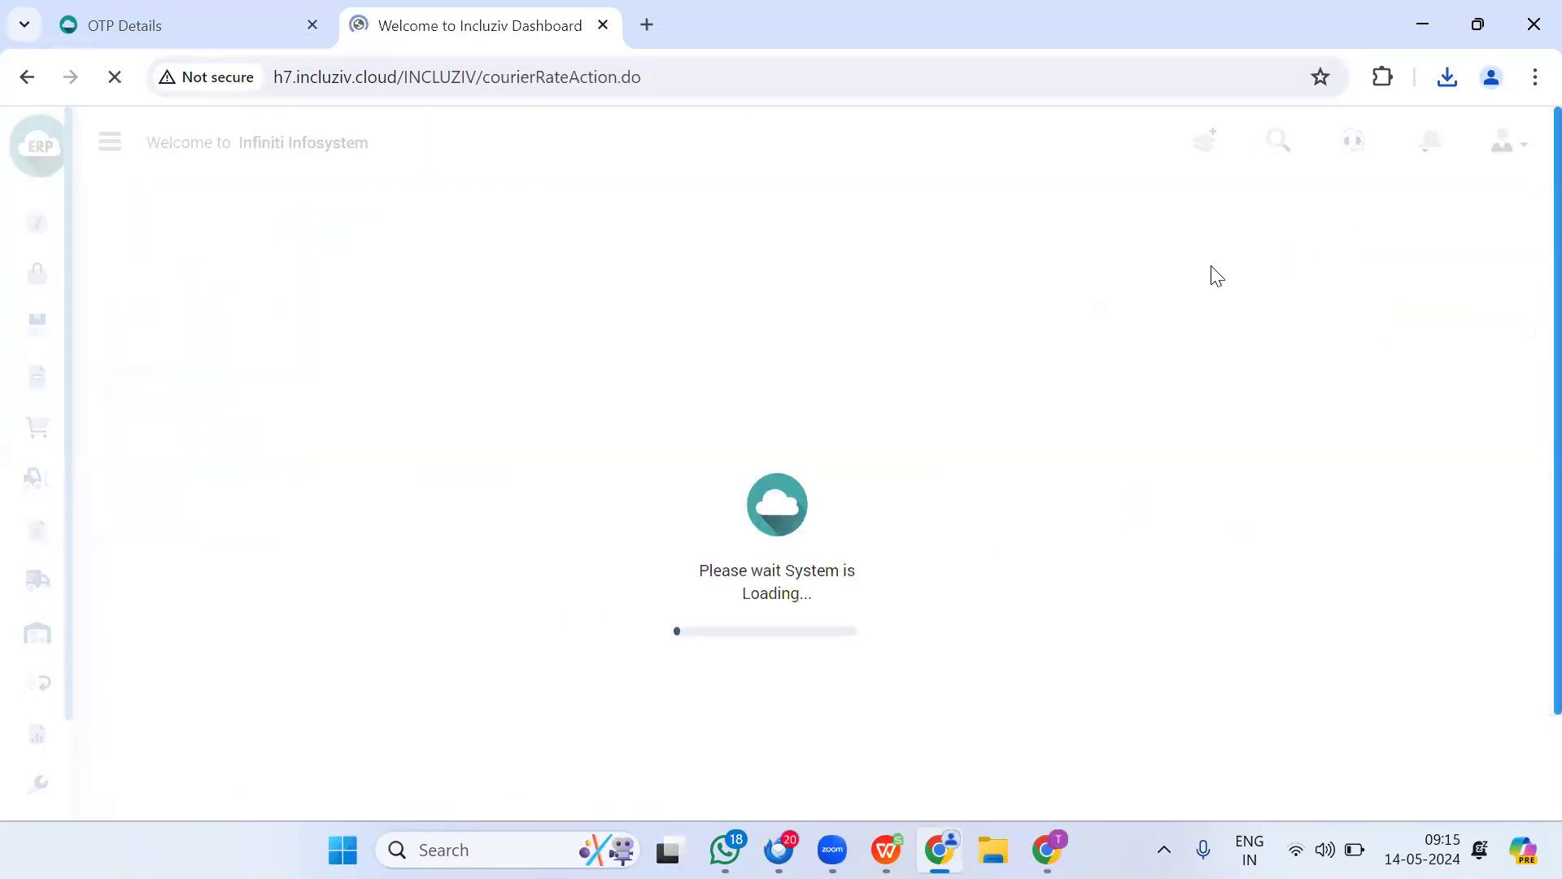
Step: Enter rate list METRO PRICES DHL for DHL EXPRESS, SURFACE mode, 80 per kg, minimum 150
left_click(204, 392)
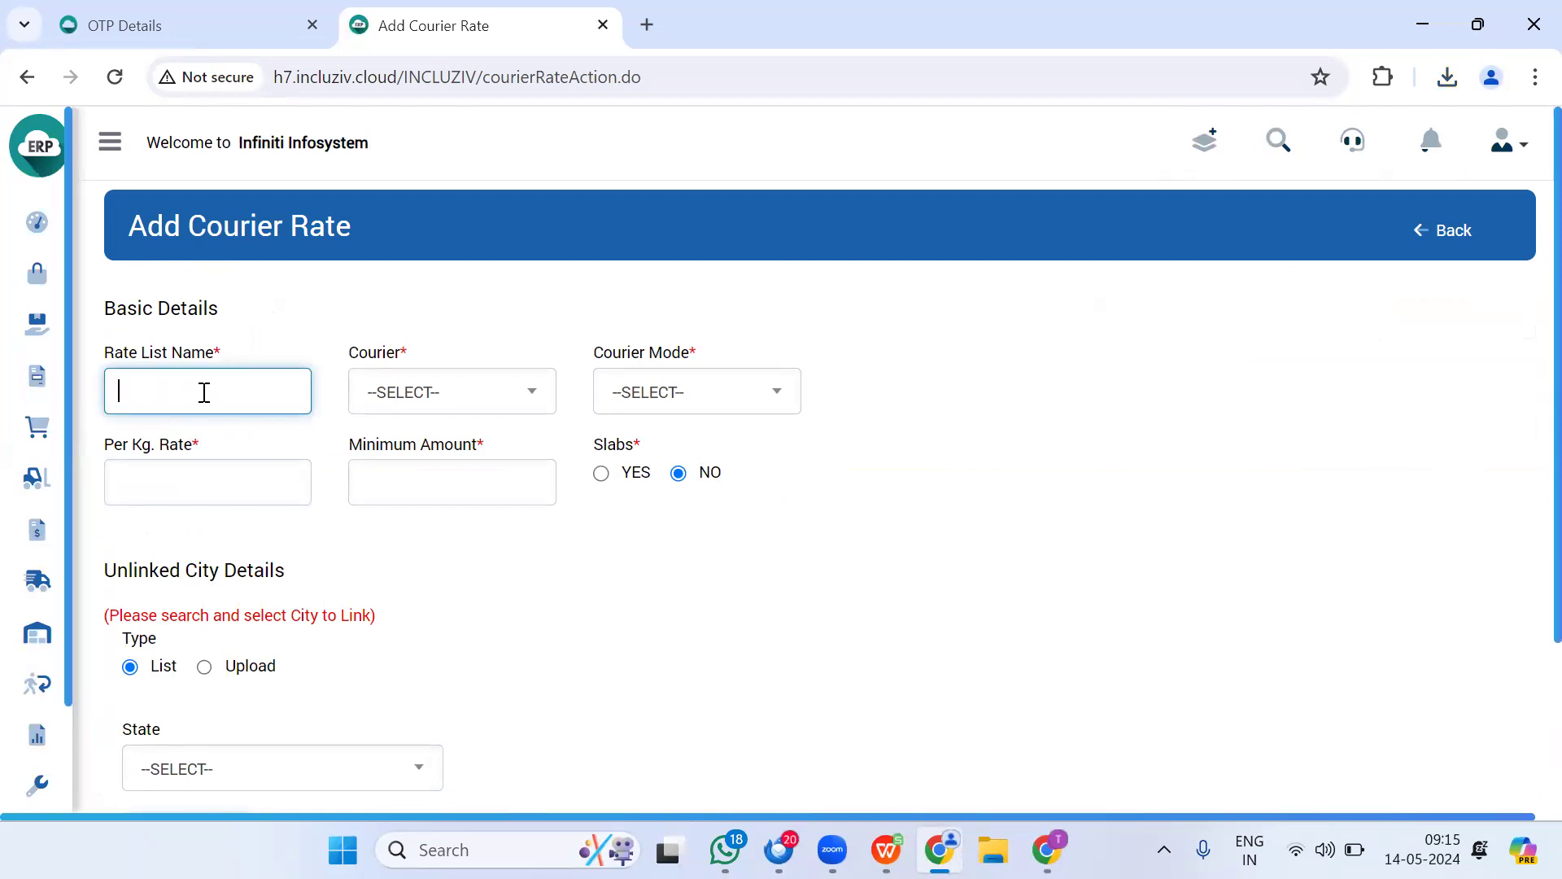
key("Caps_Lock")
type("METRO ")
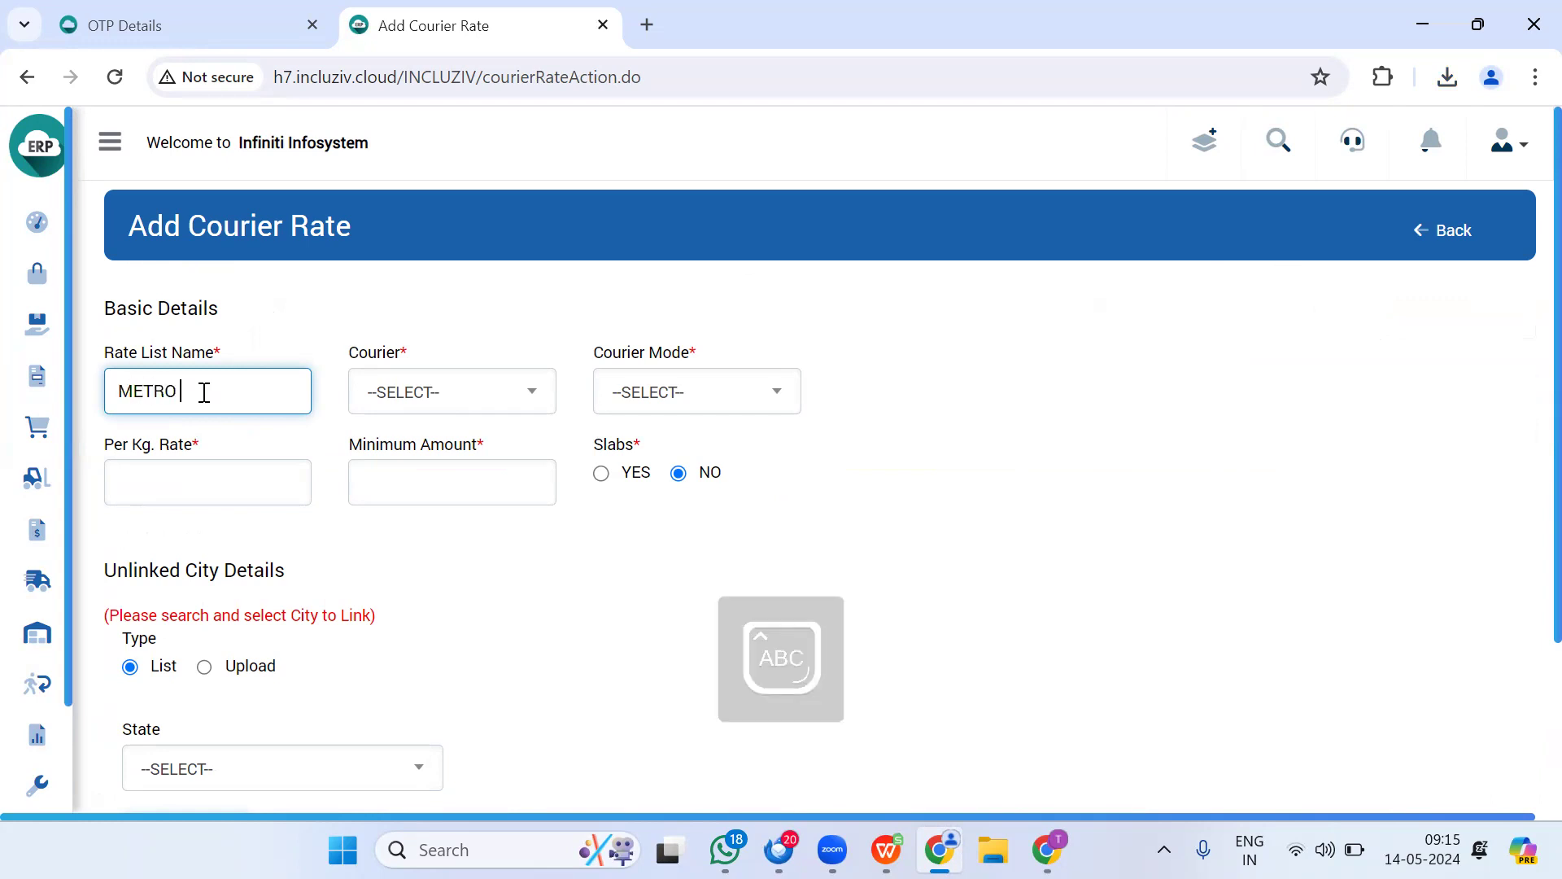
type("PRICES DHL")
key("Tab")
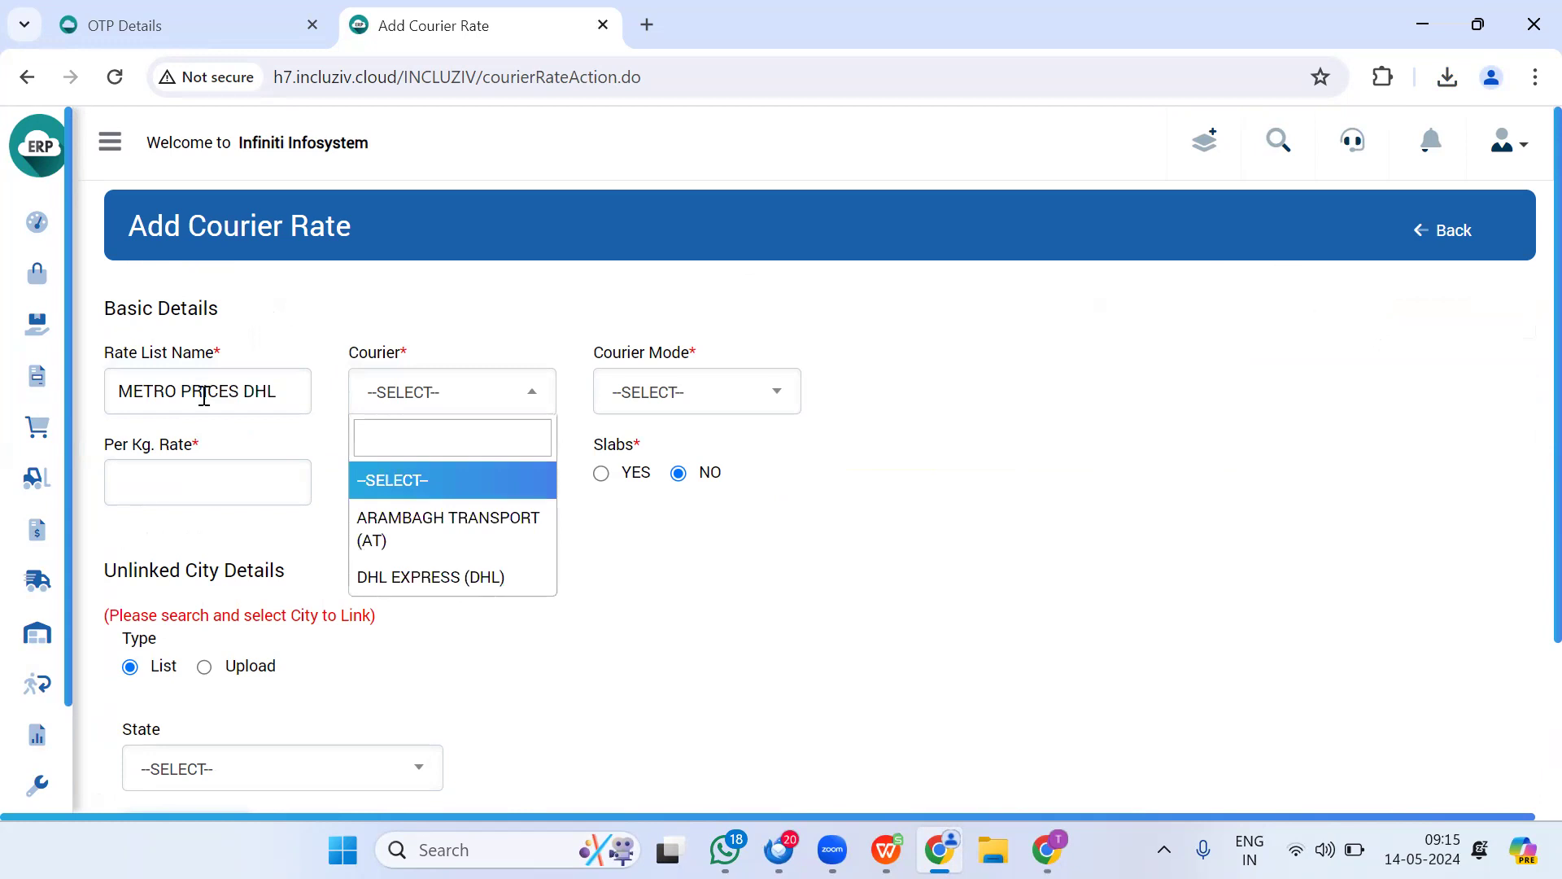
left_click(391, 579)
left_click(685, 405)
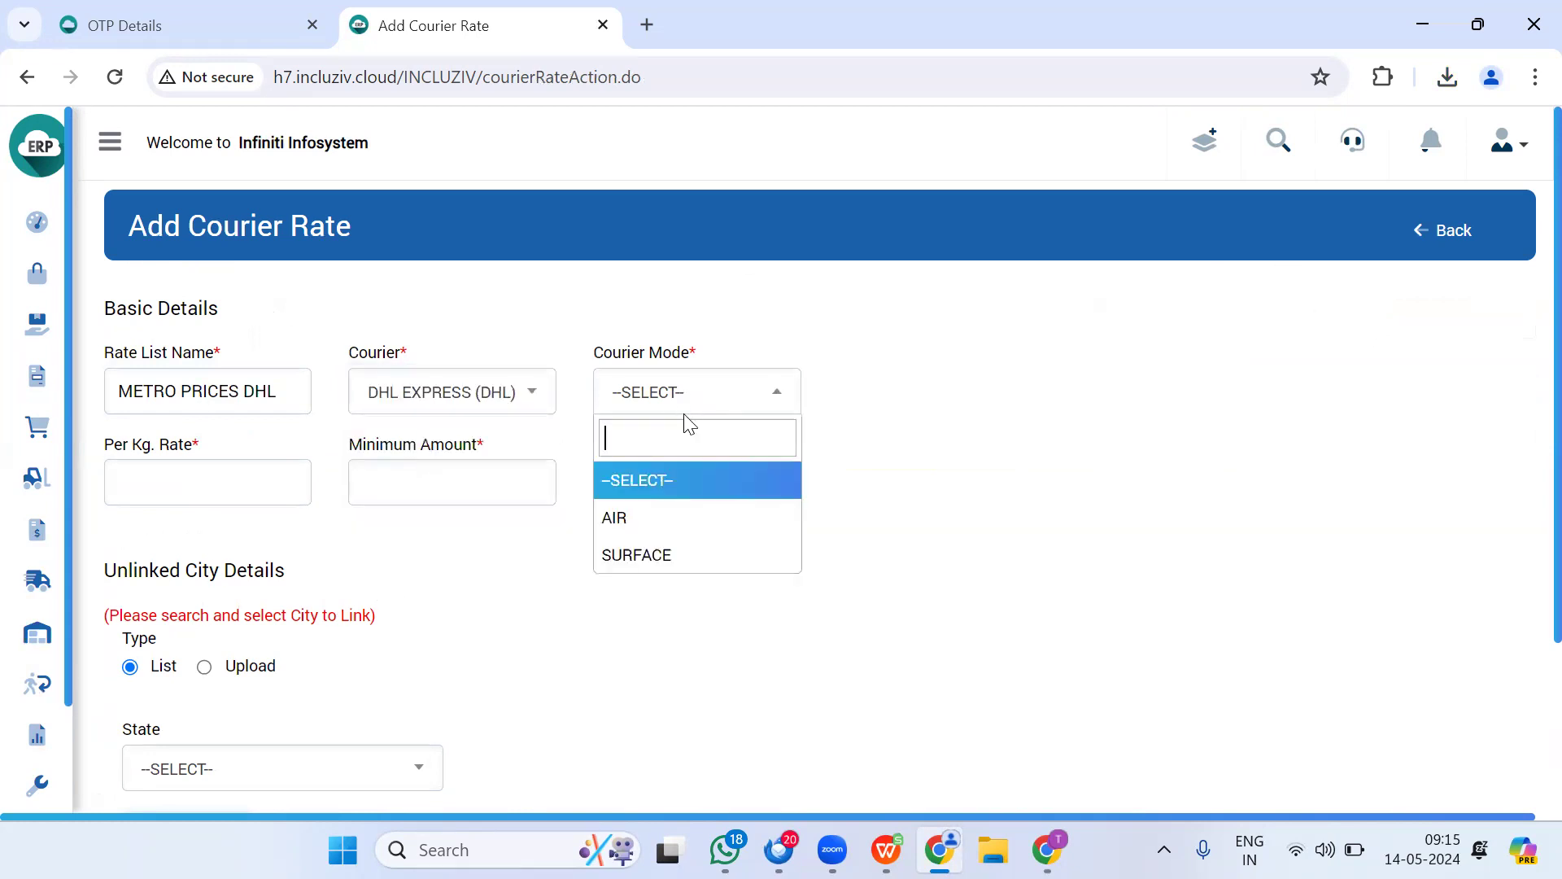
left_click(675, 561)
left_click(234, 490)
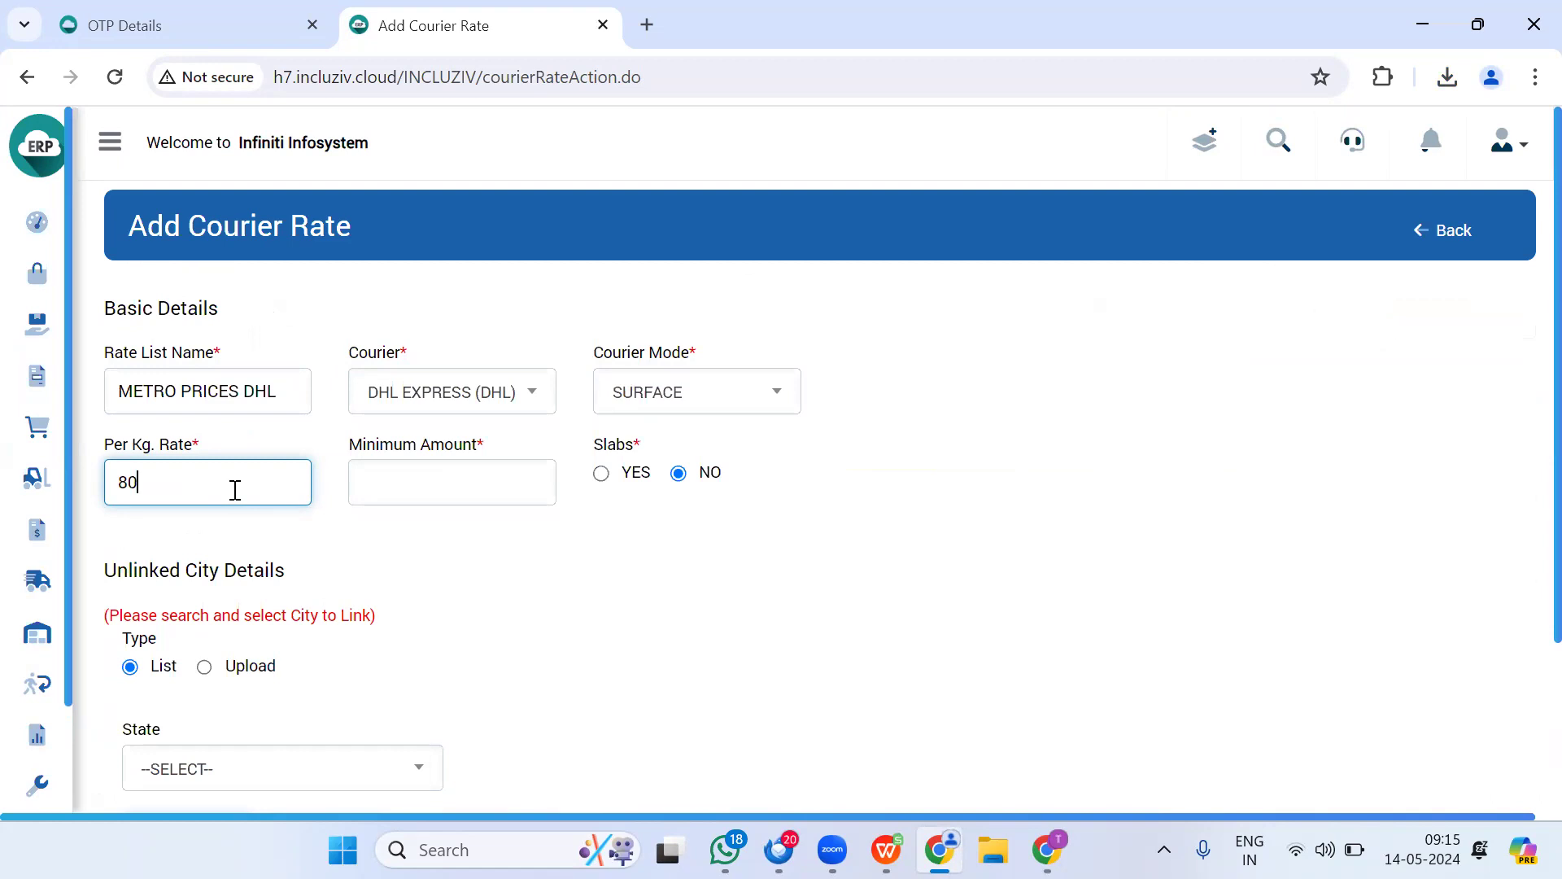
left_click(453, 491)
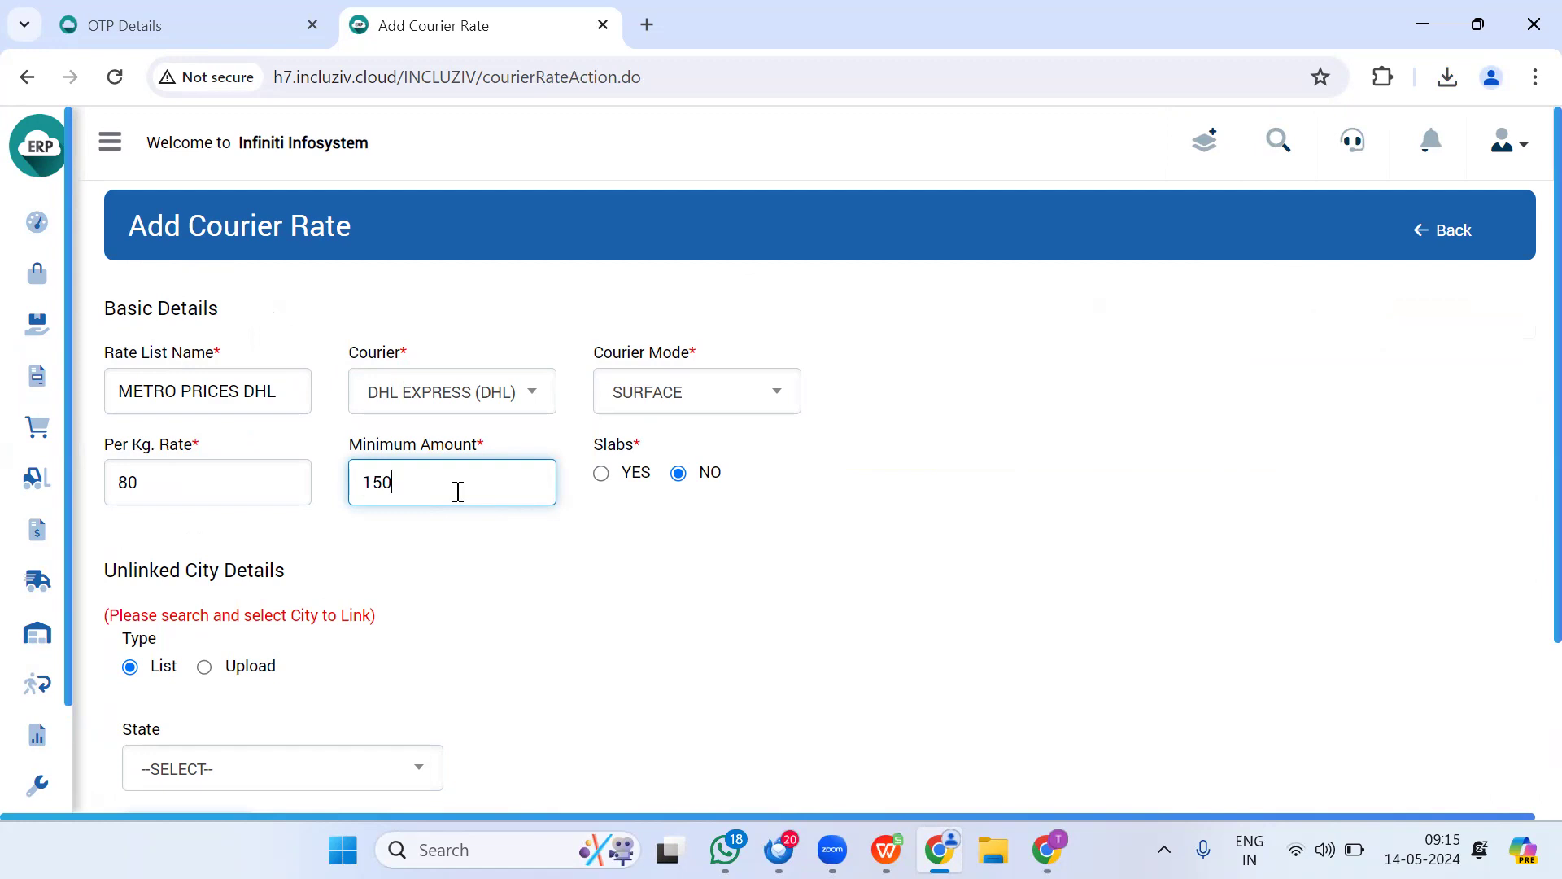
scroll(426, 534, "down", 3)
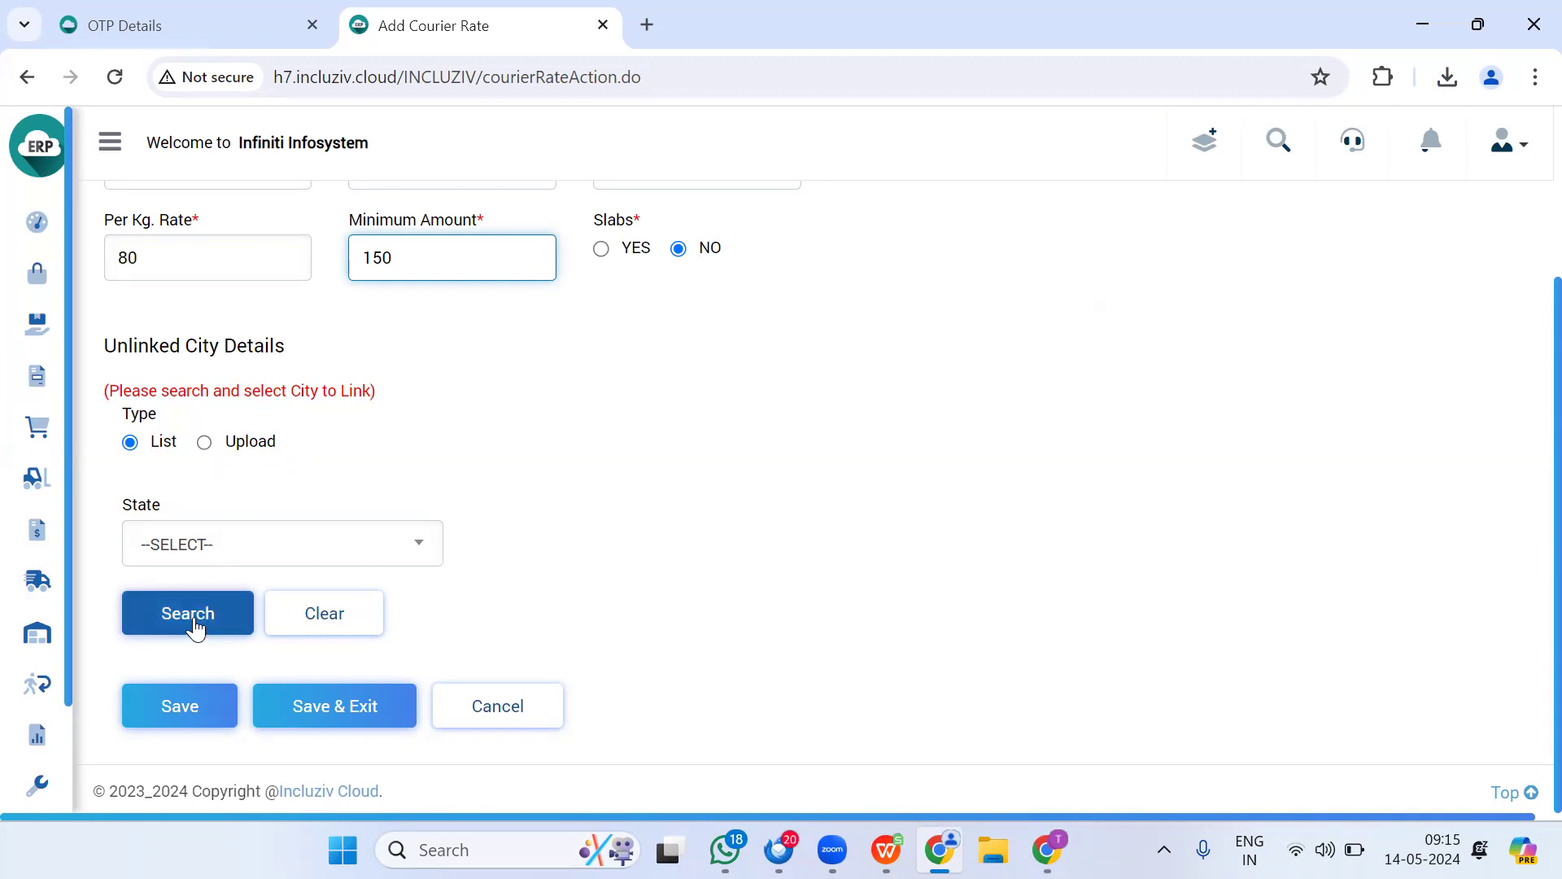
left_click(174, 561)
Step: Load the city list and tick MUMBAI, DELHI and NEW DELHI for linking
left_click(179, 610)
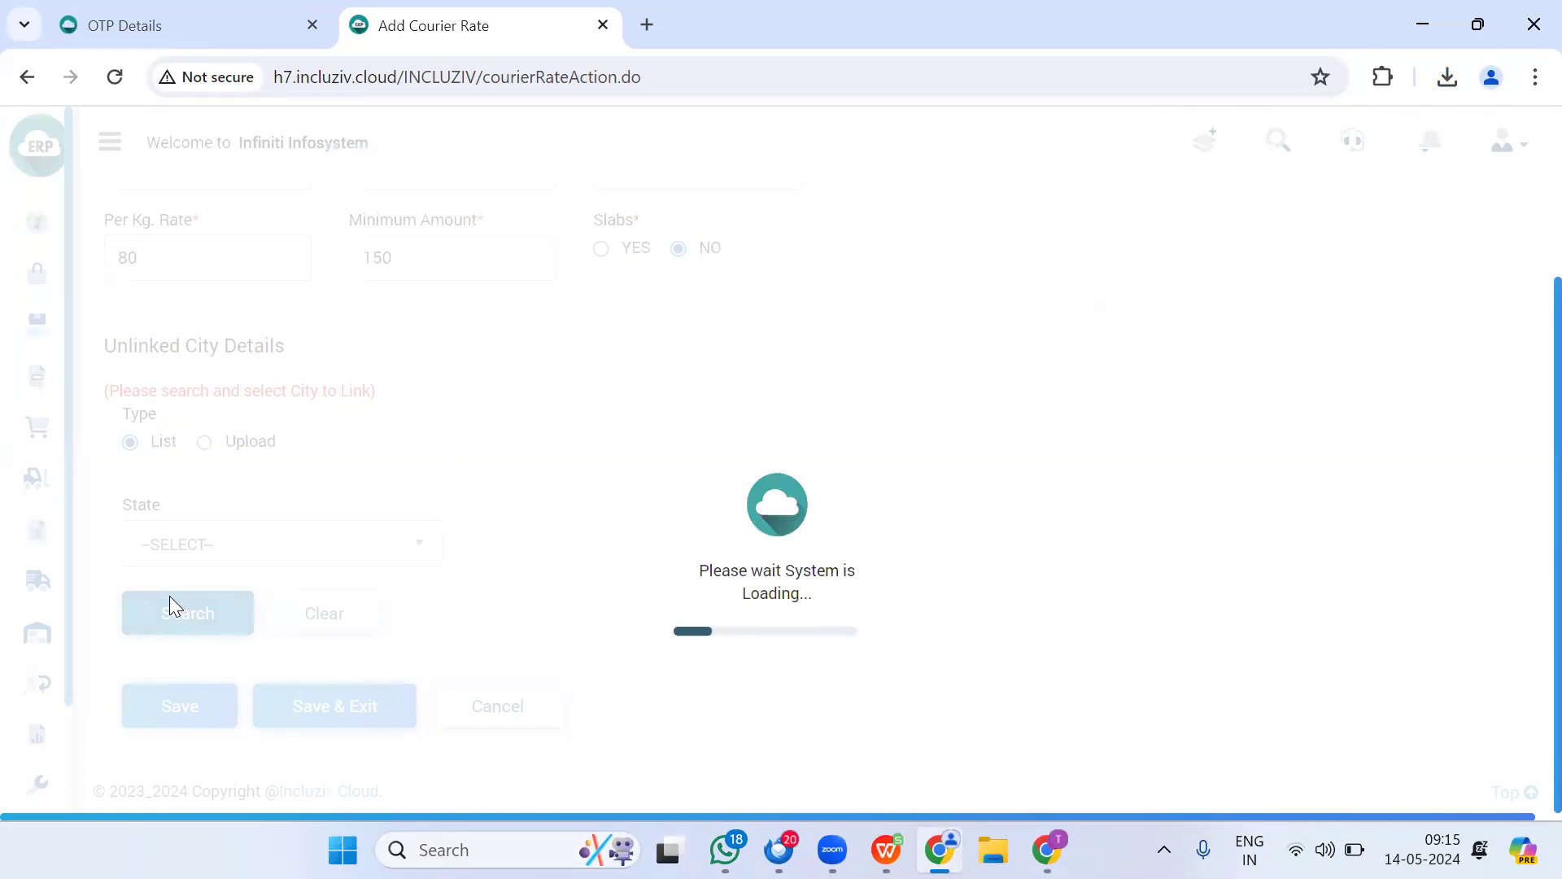
scroll(394, 521, "down", 5)
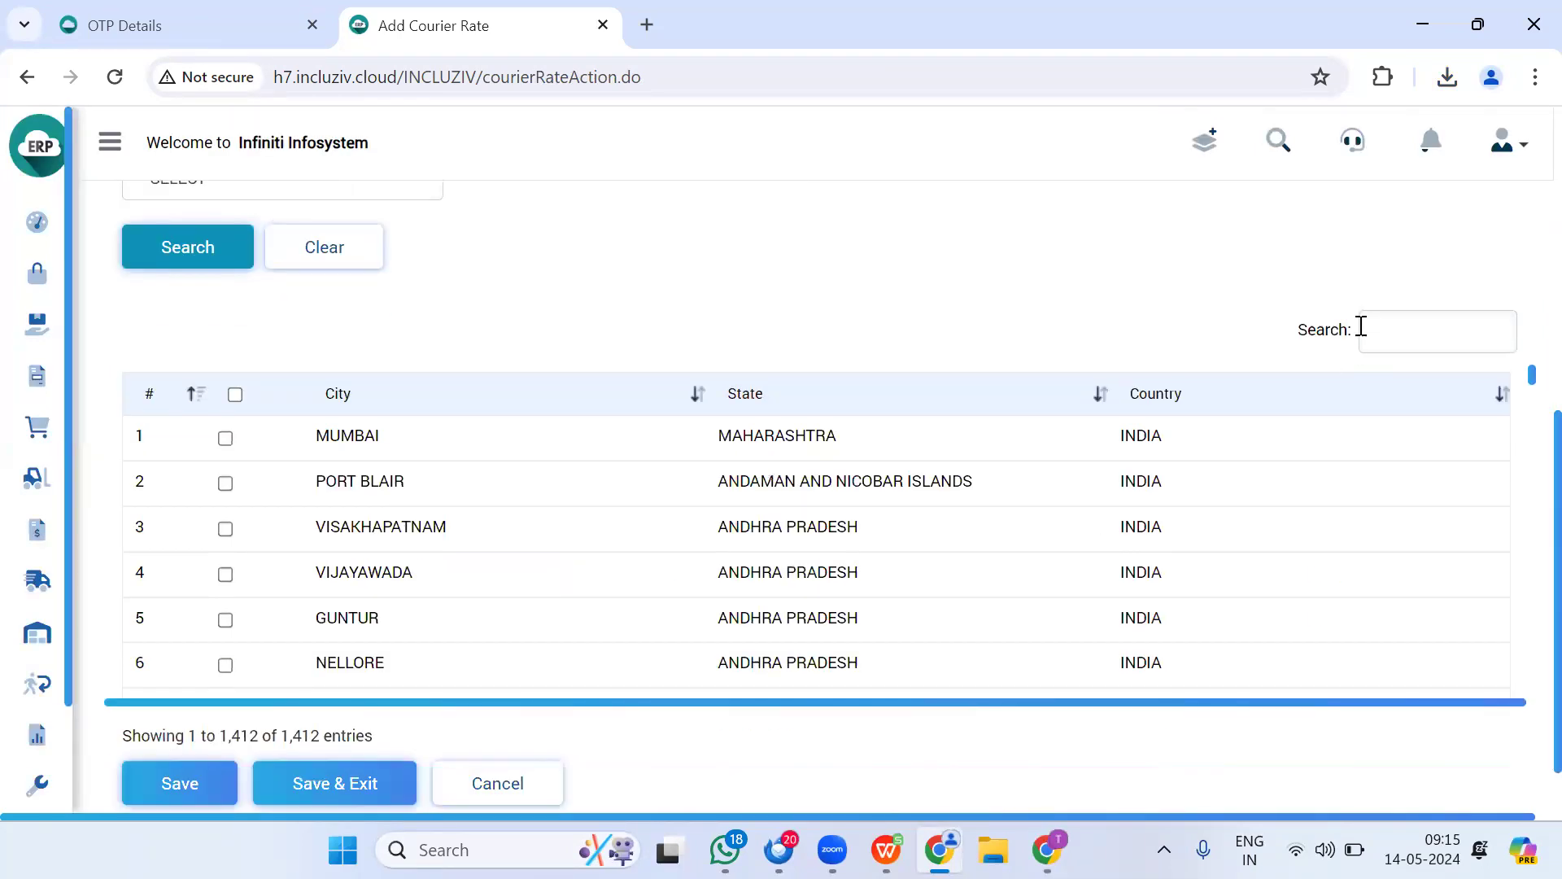
left_click(1388, 343)
type("MUM")
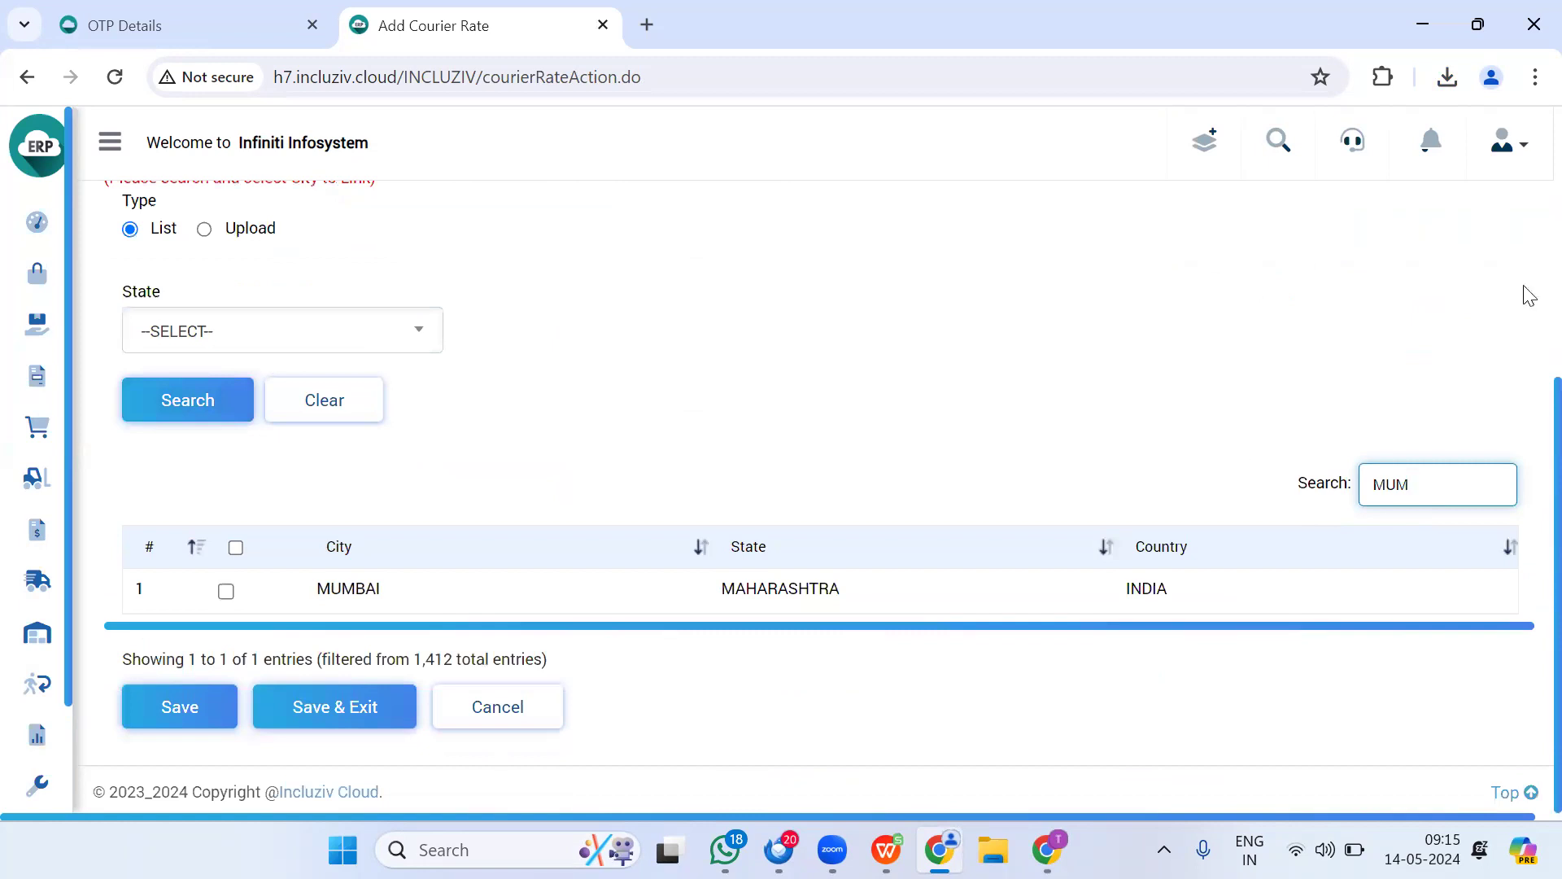
left_click(232, 593)
left_click_drag(1454, 485, 1273, 526)
type("DEE")
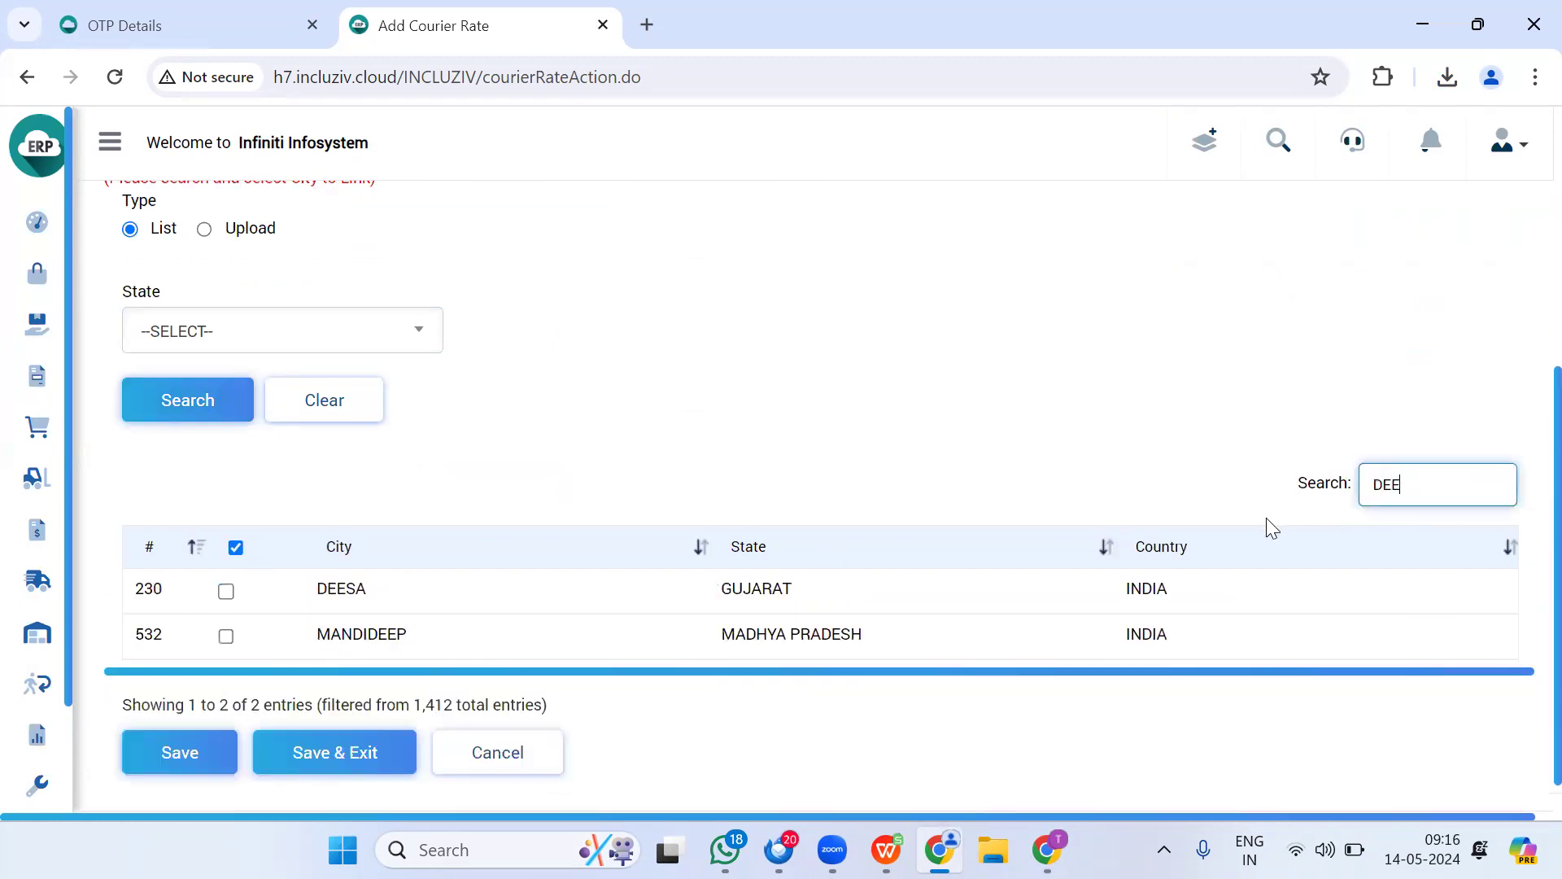
key("BackSpace")
type("L")
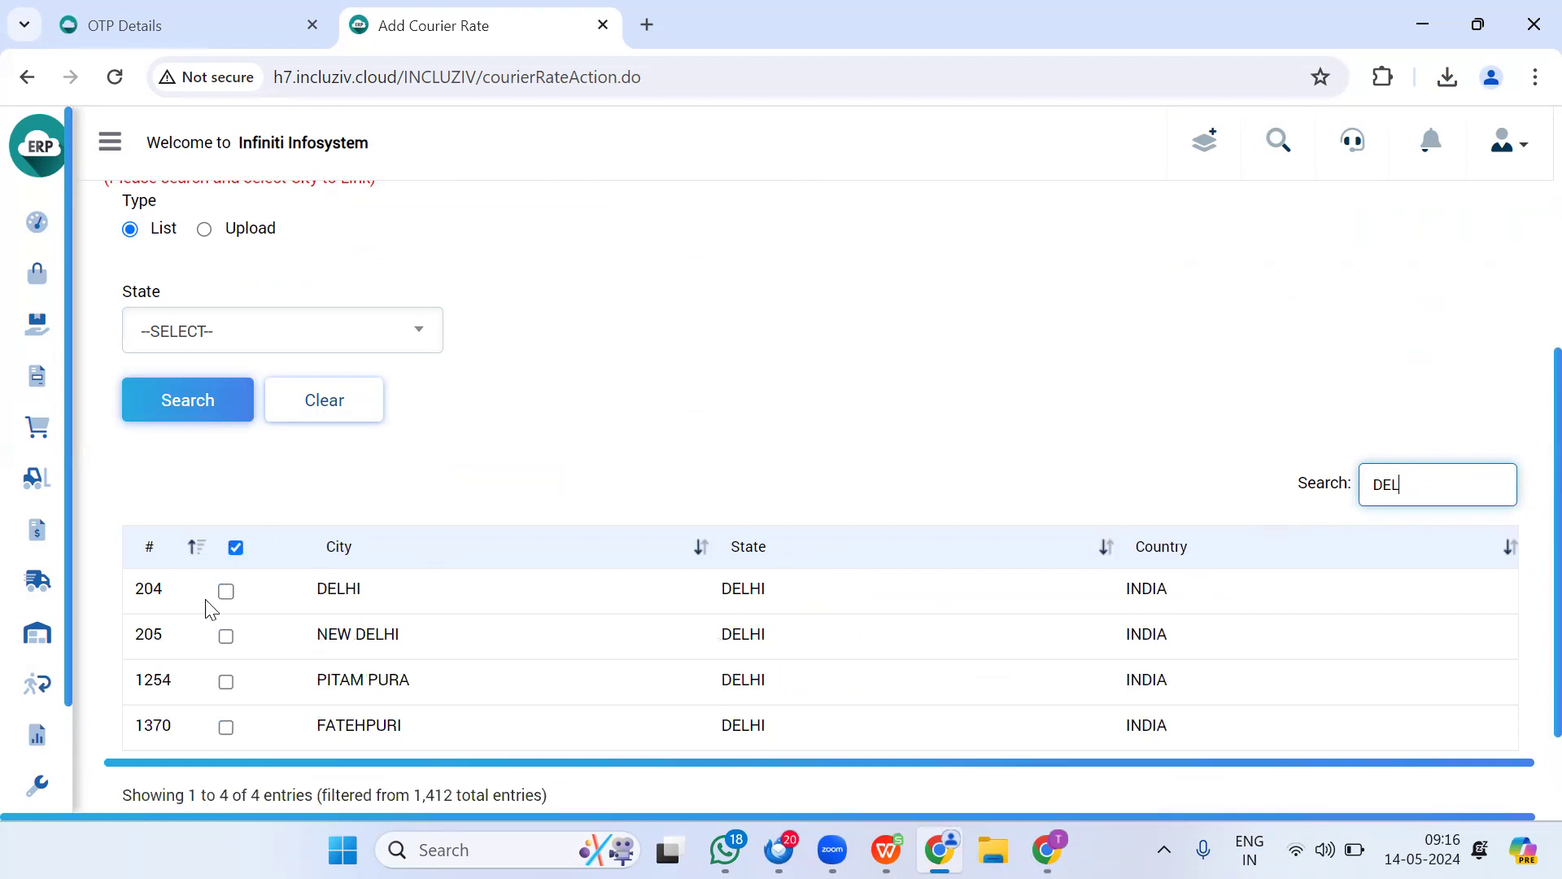
left_click(225, 591)
left_click(226, 636)
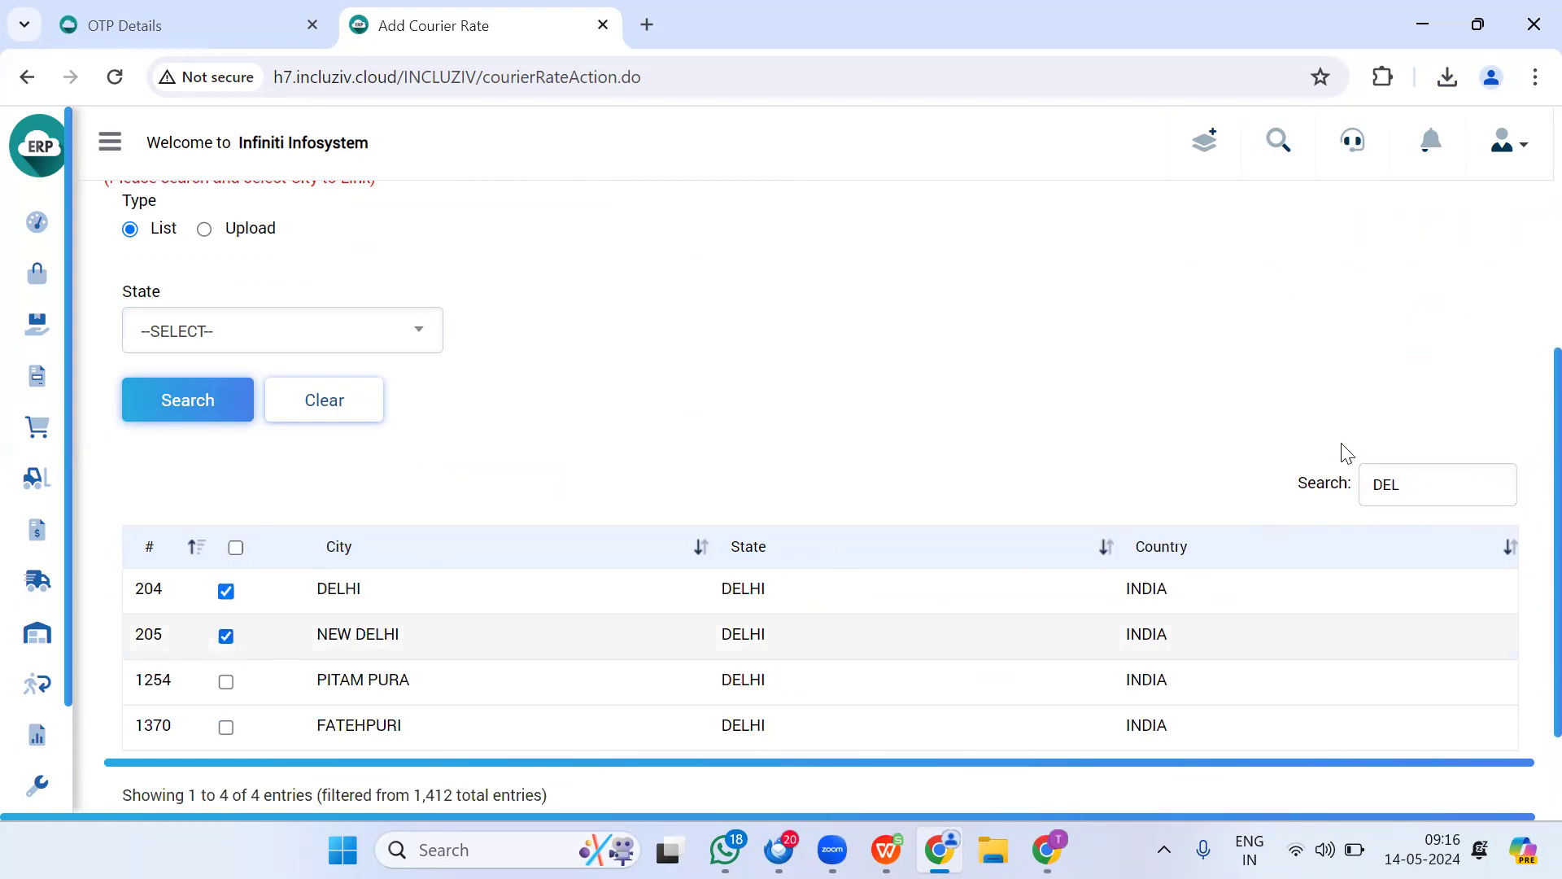
Step: Tick KOLKATA and CHENNAI, clear the city filter, and save the rate list
left_click_drag(1416, 488, 1273, 519)
type("KOL")
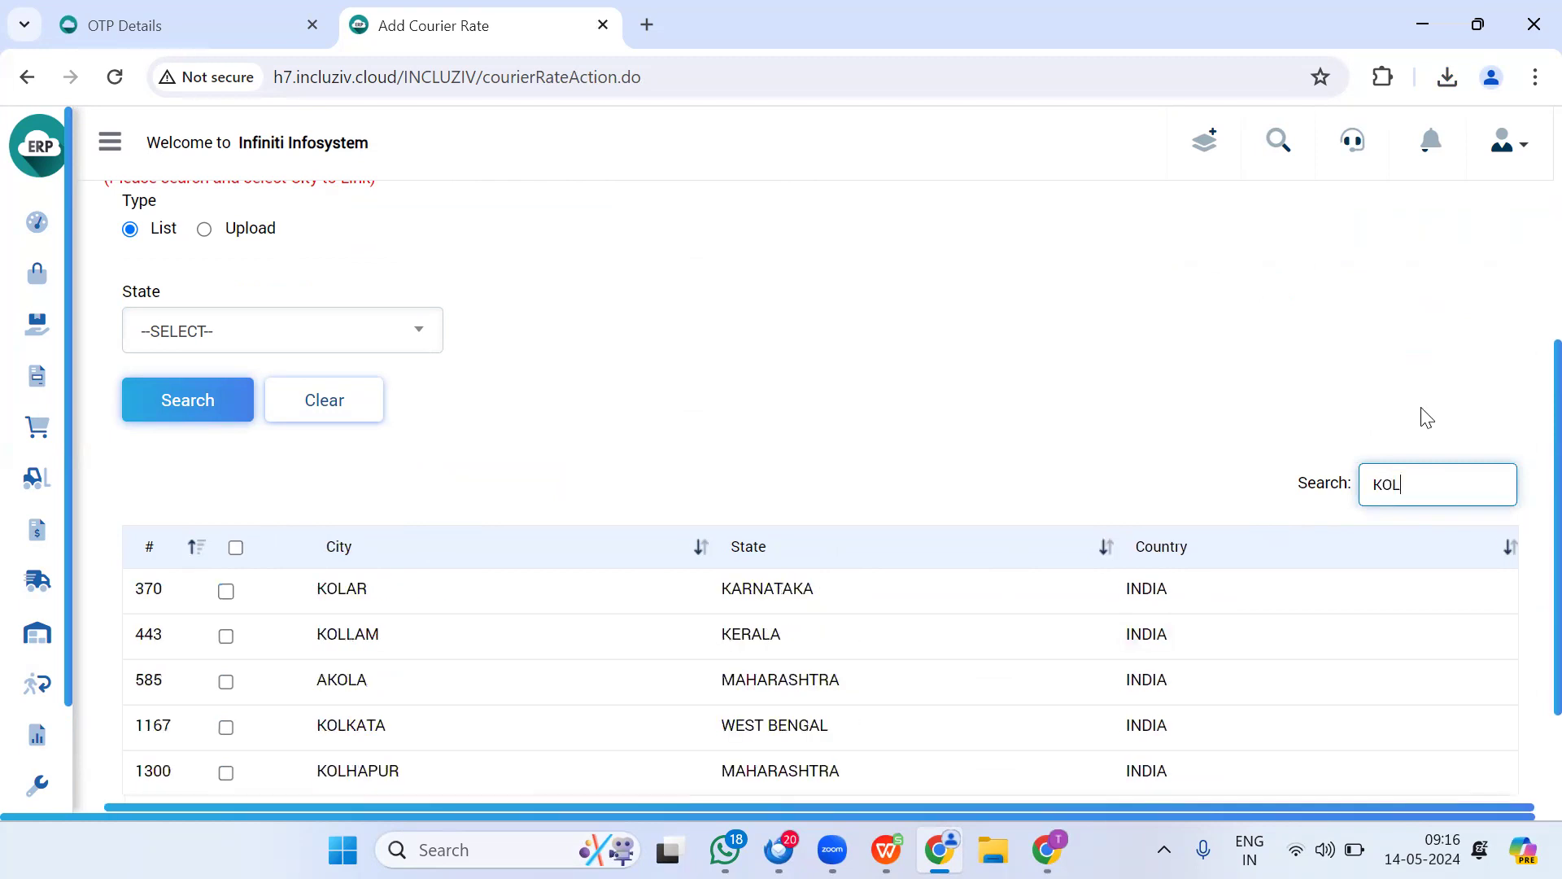
scroll(1426, 418, "down", 2)
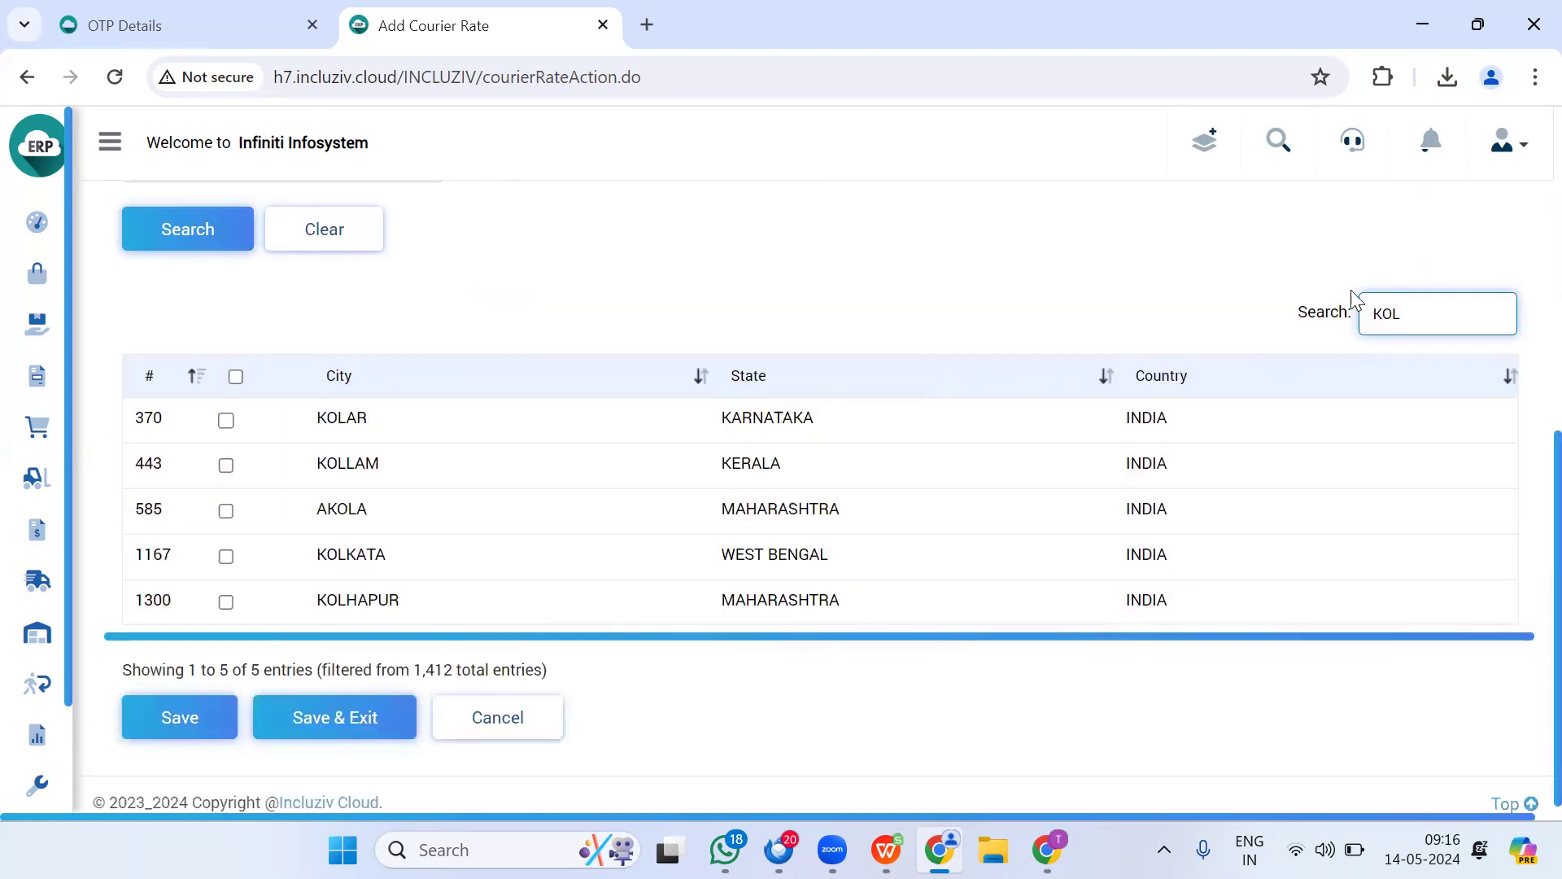
left_click(226, 559)
left_click(225, 544)
left_click_drag(1422, 303, 1198, 332)
type("CHEN")
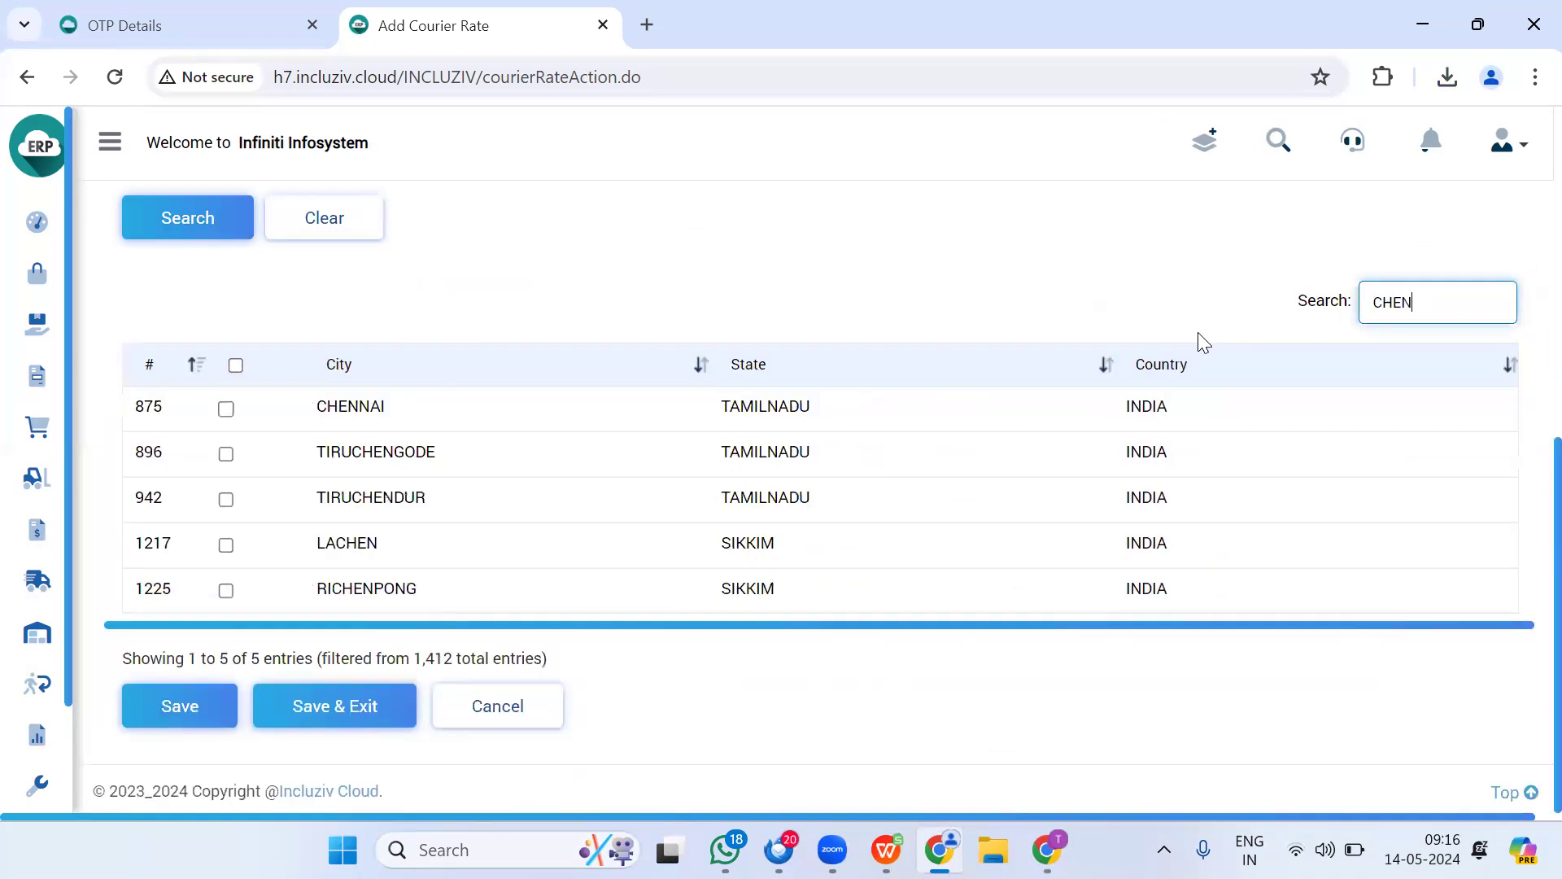
left_click(226, 408)
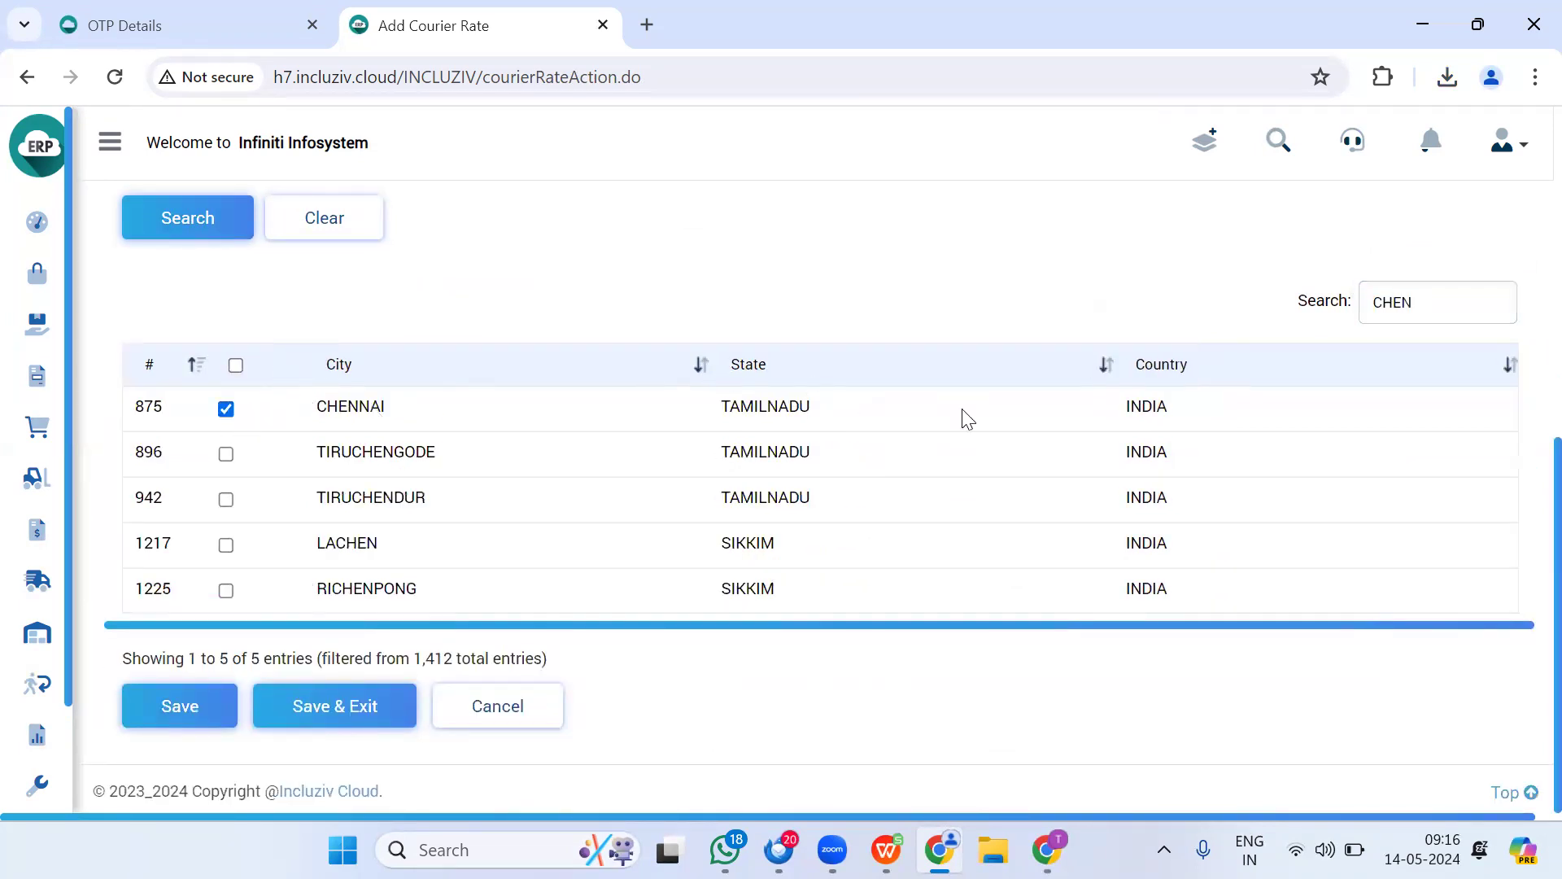
left_click_drag(1465, 305, 1225, 349)
key("BackSpace")
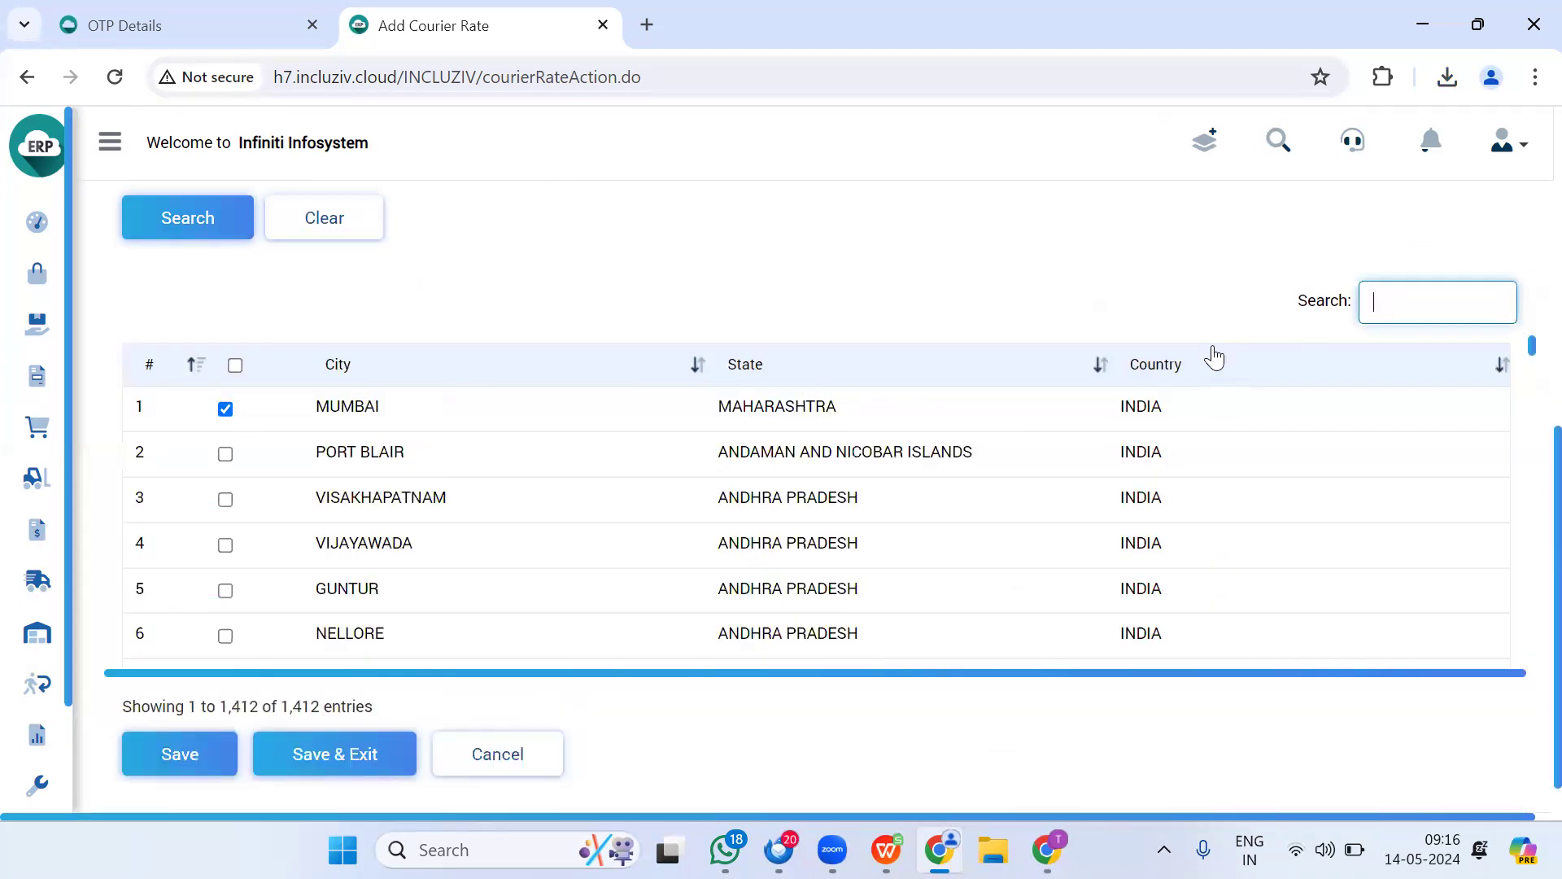
scroll(384, 488, "down", 4)
left_click(145, 757)
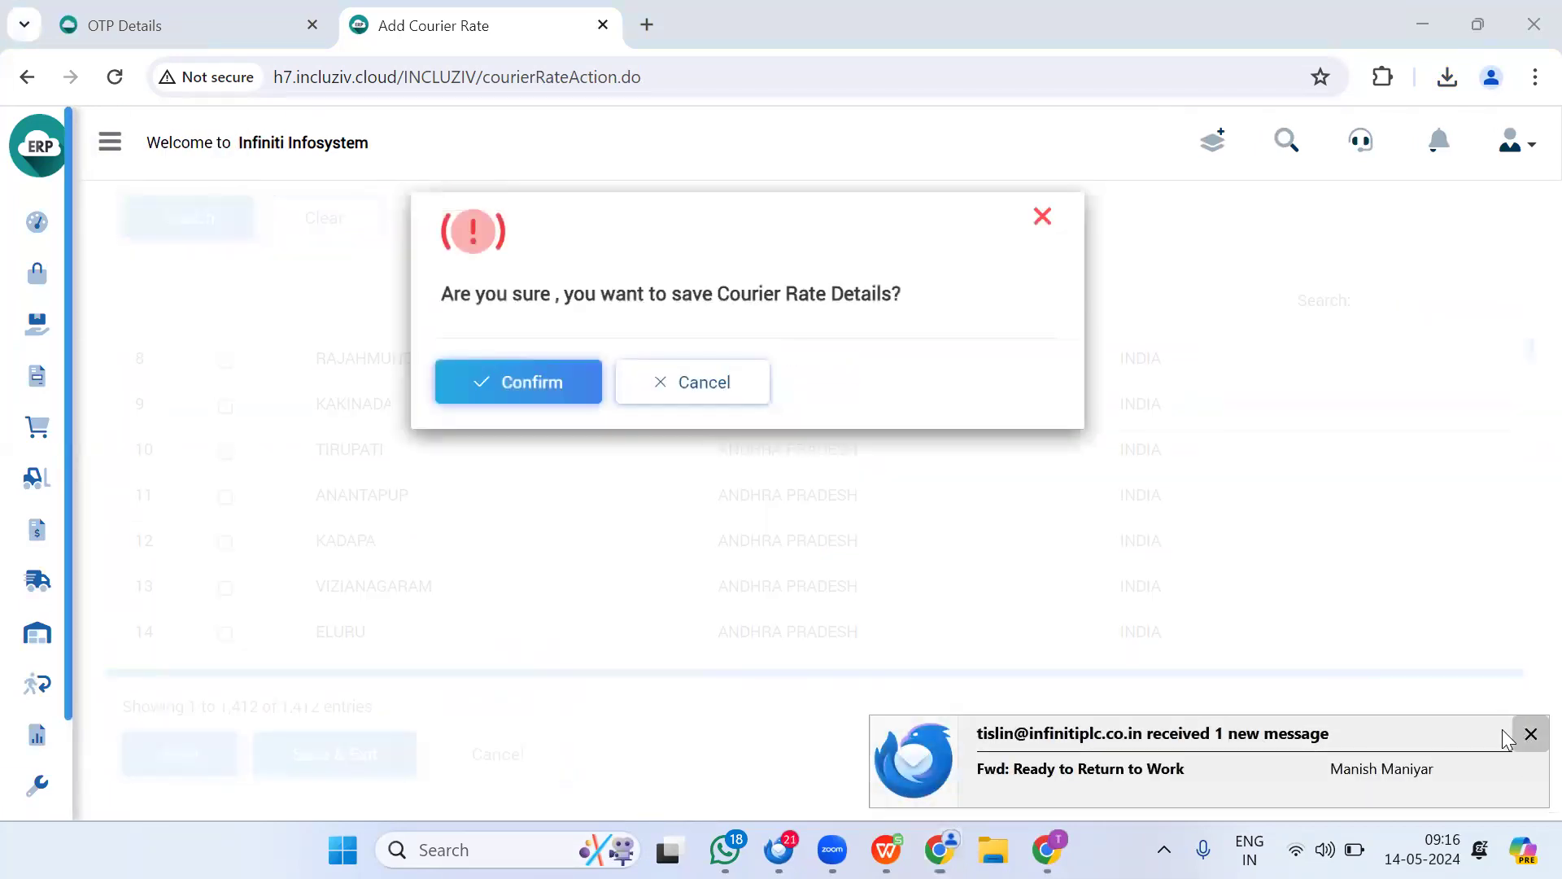
Step: Confirm saving the METRO PRICES DHL rate list and return to the settings master menu
left_click(1528, 734)
left_click(539, 397)
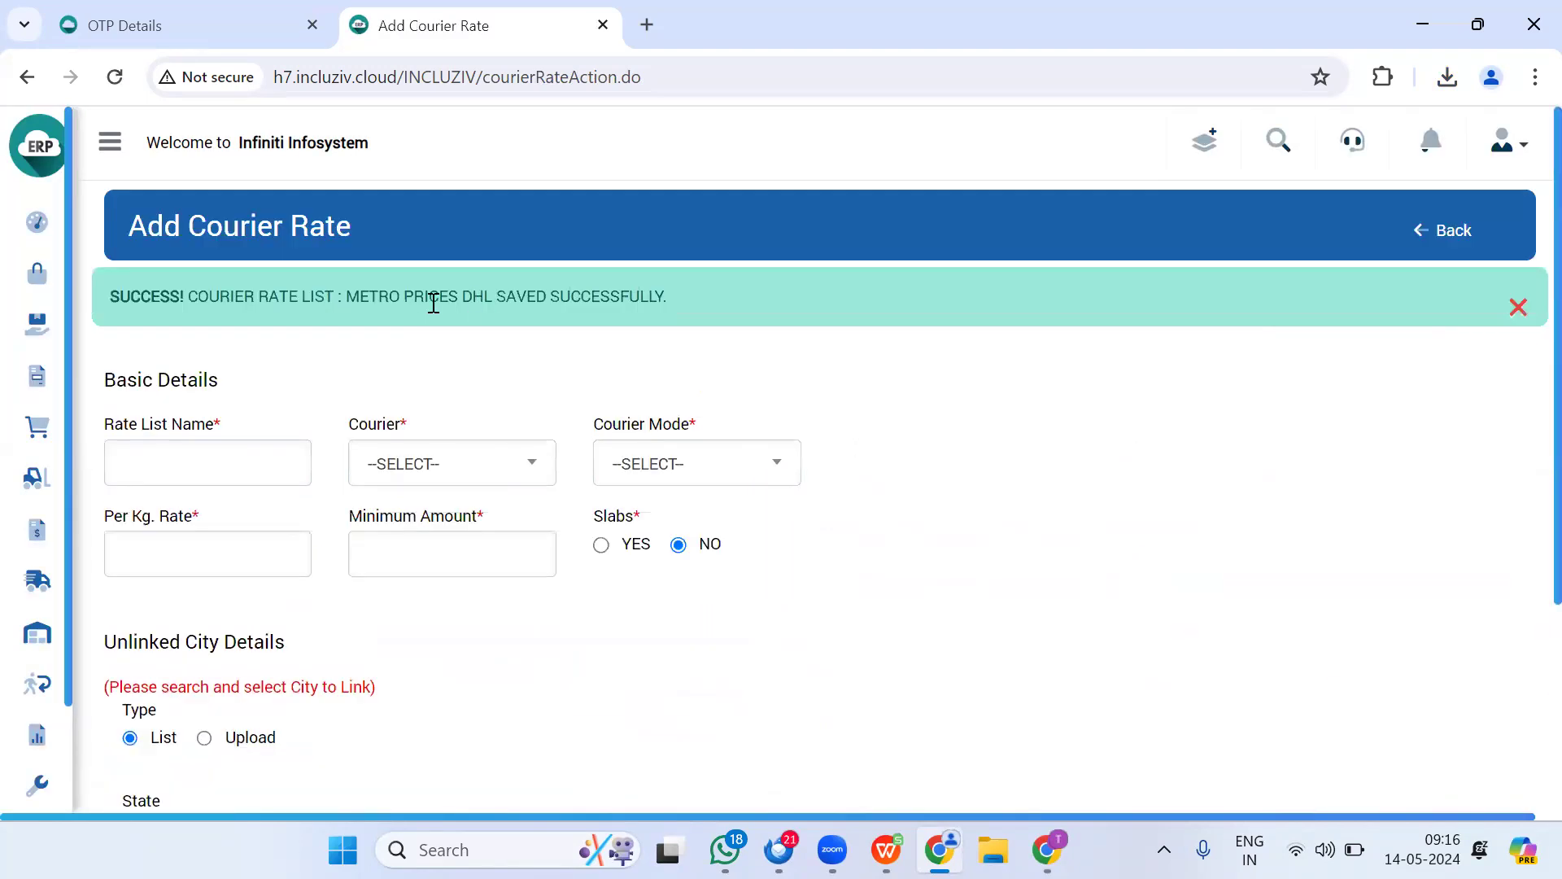
left_click(1444, 247)
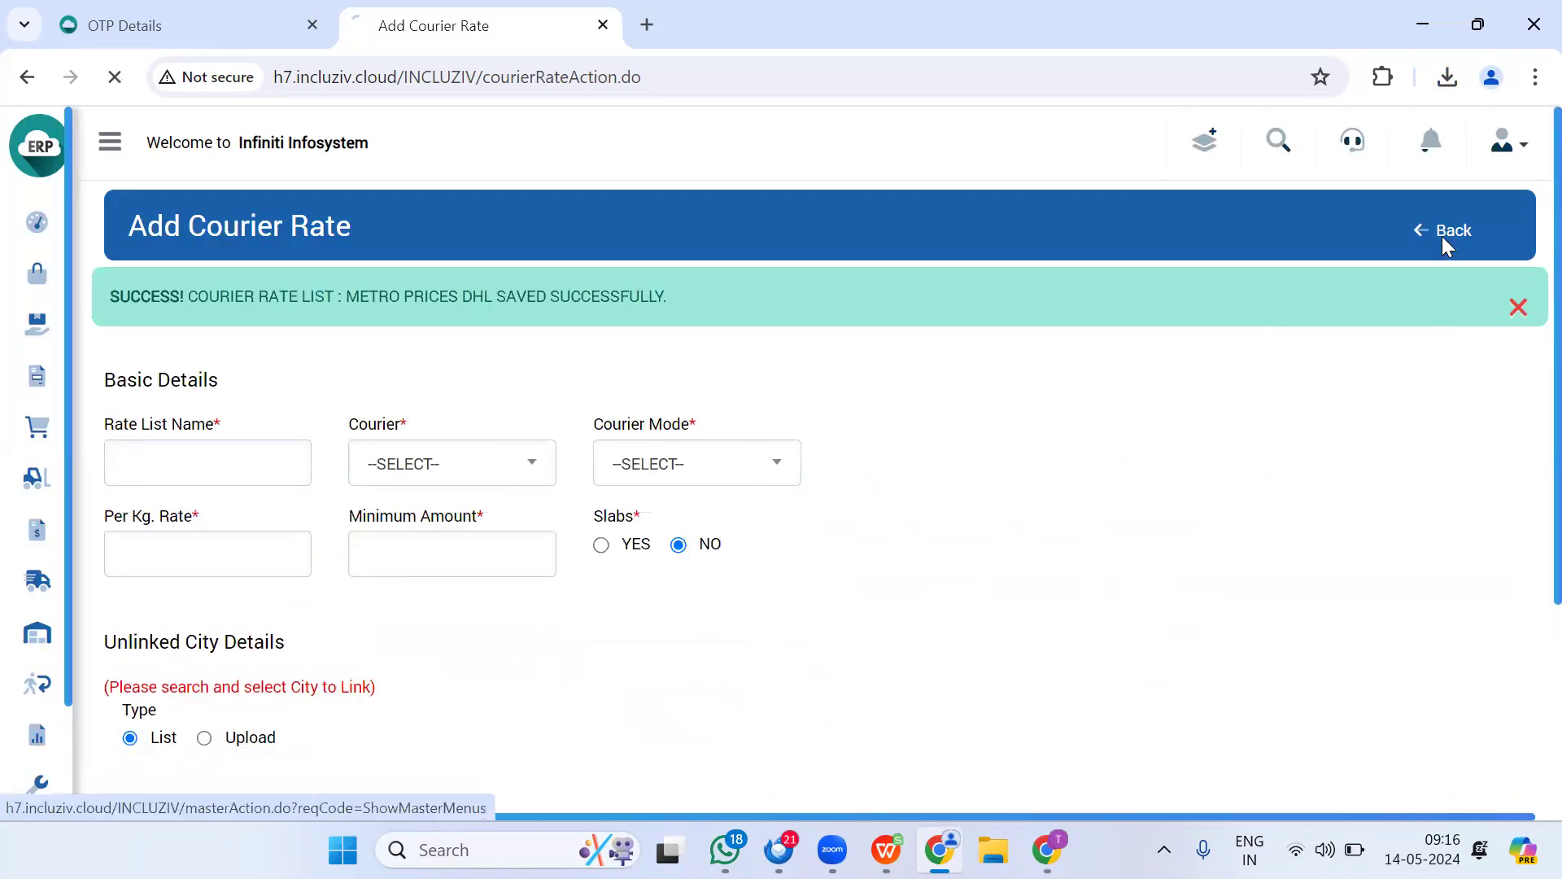
Step: List the saved courier rates and highlight the 80.00 per kg rate and 150.00 minimum
scroll(865, 387, "down", 5)
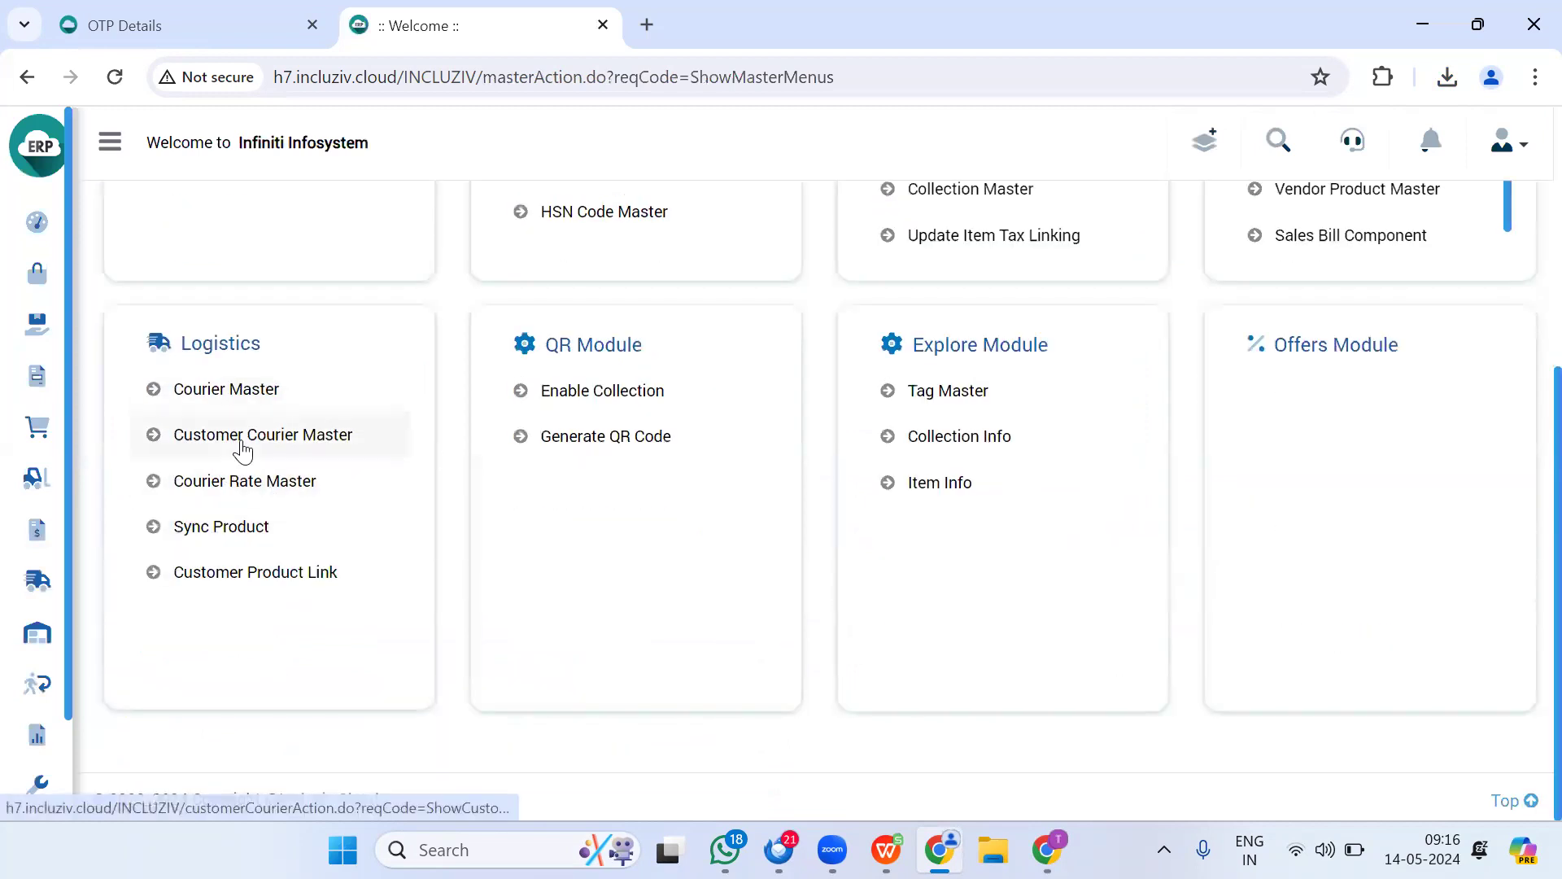
left_click(219, 488)
left_click(185, 403)
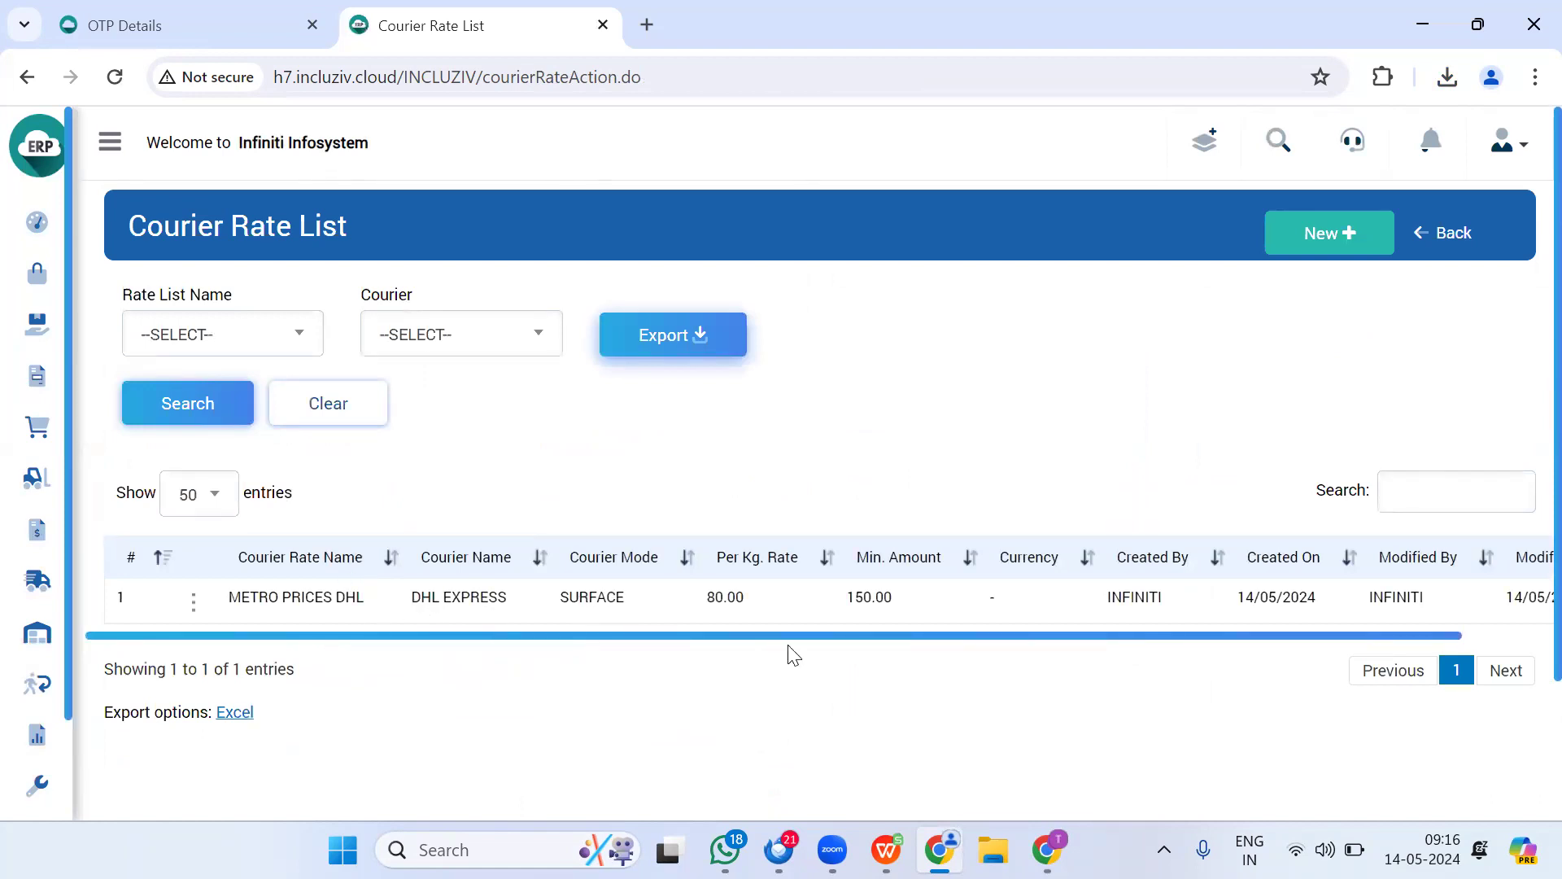
left_click_drag(707, 594, 747, 601)
left_click_drag(854, 596, 891, 604)
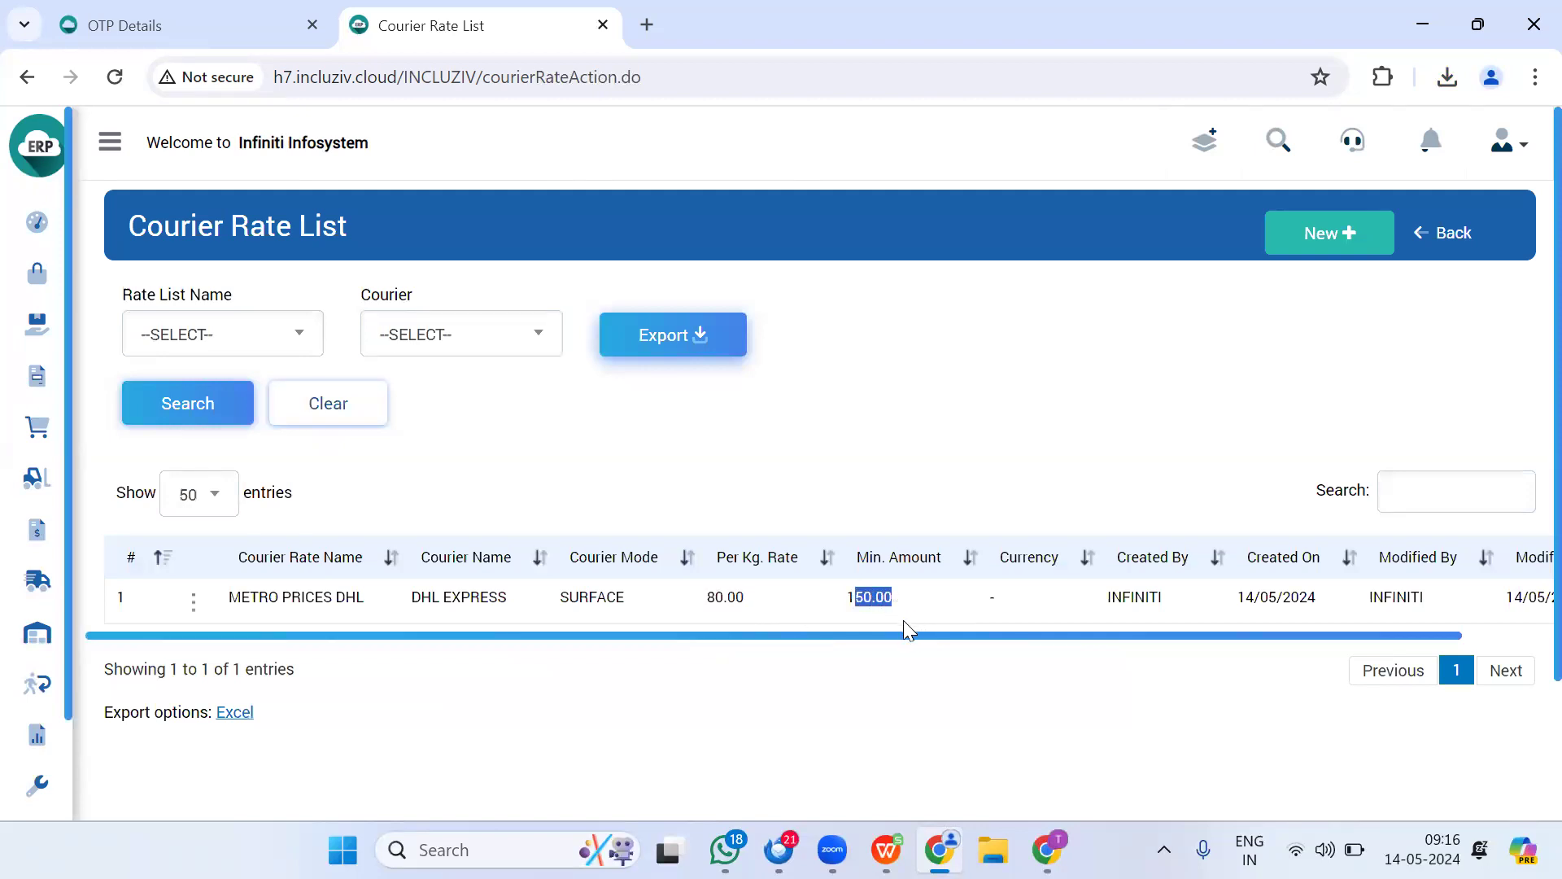